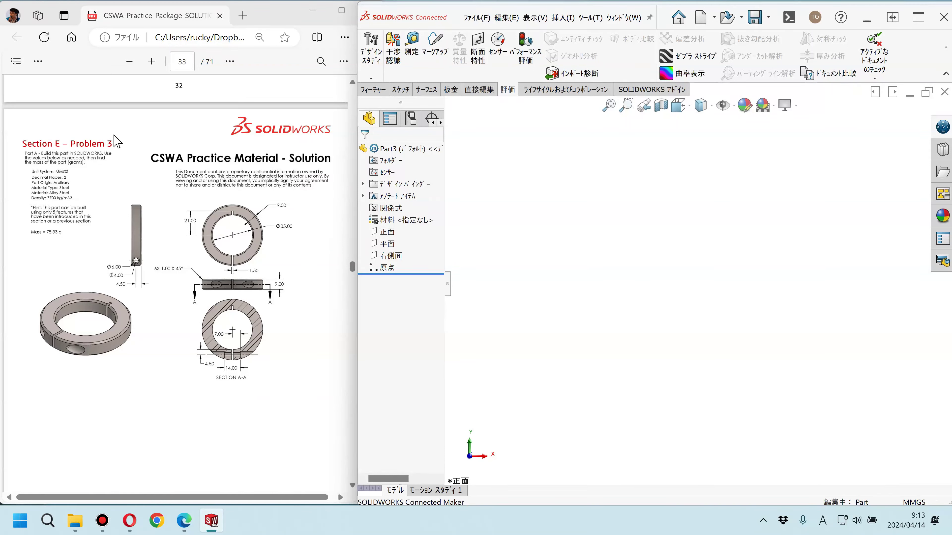
# Step: Start a sketch on the Top Plane and draw a circle centred on the origin, radius about 42 mm
pyautogui.click(90, 327)
pyautogui.click(77, 352)
pyautogui.click(387, 244)
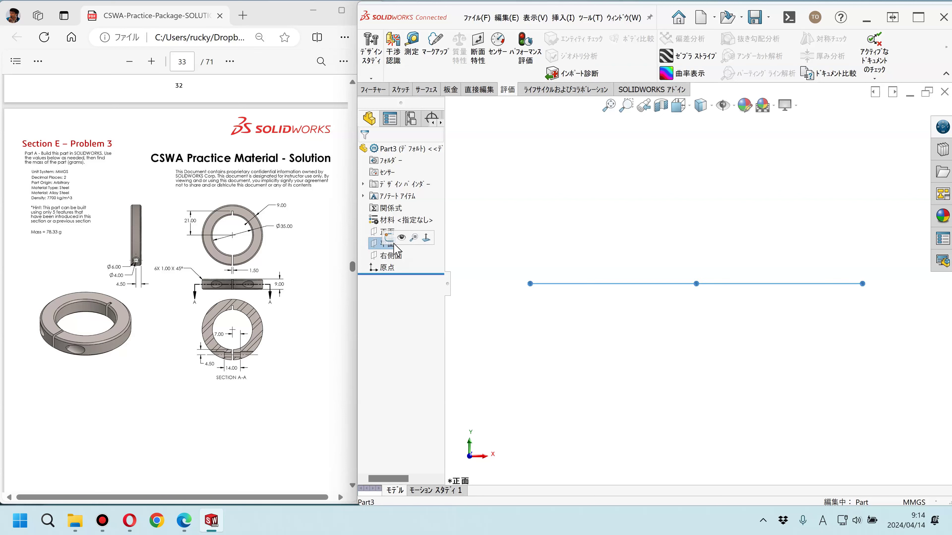
pyautogui.click(388, 238)
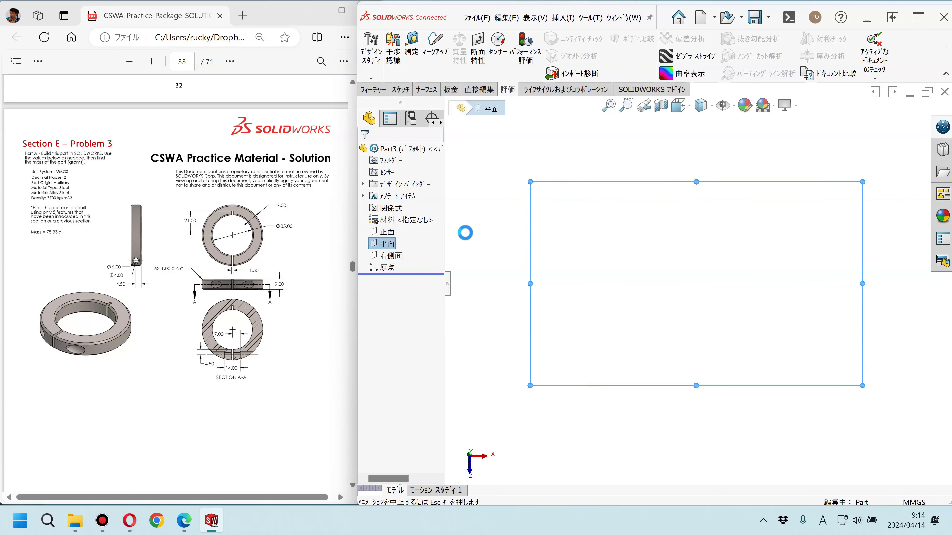
pyautogui.click(498, 221)
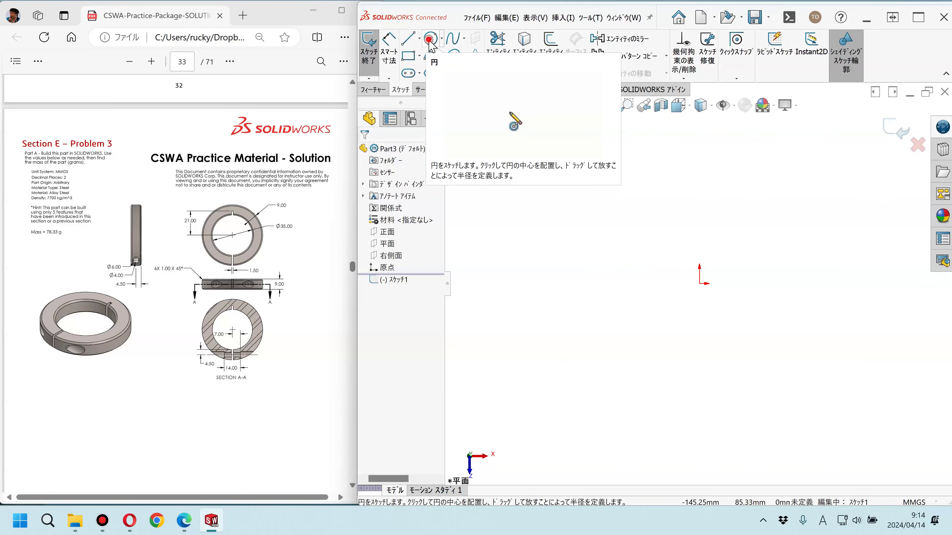
pyautogui.click(430, 40)
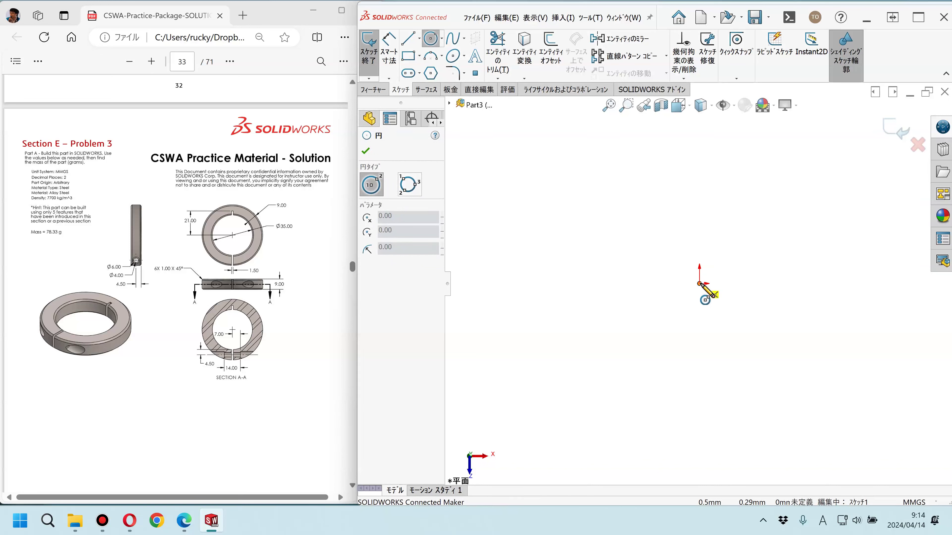
pyautogui.click(699, 284)
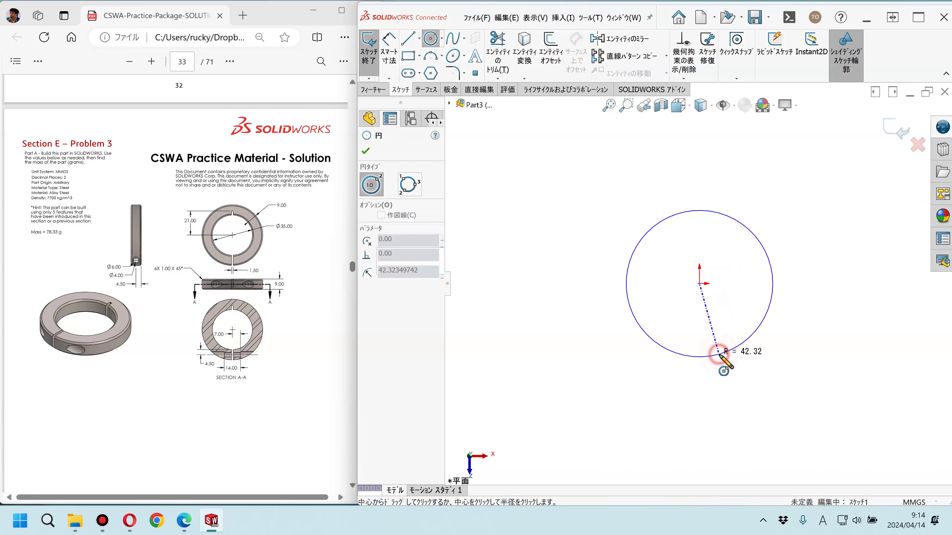
pyautogui.click(718, 354)
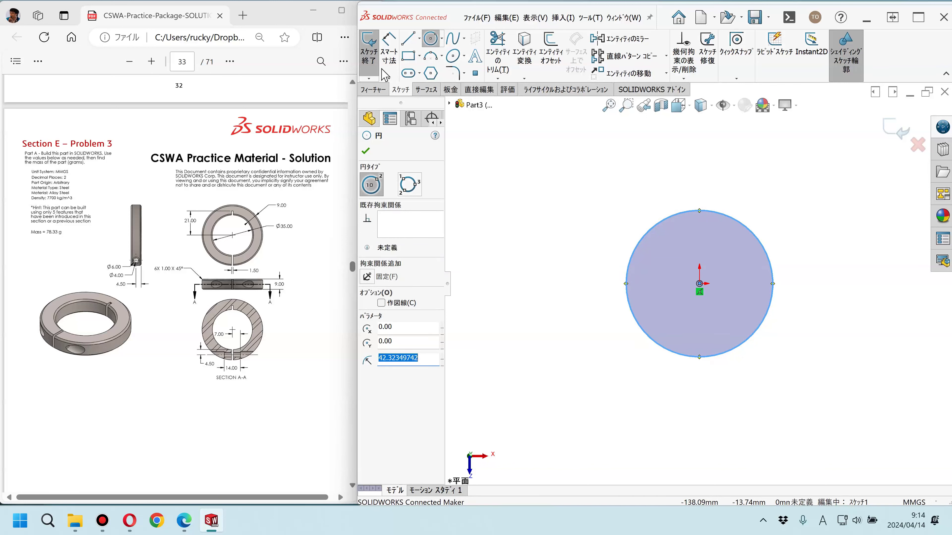
pyautogui.press('Escape')
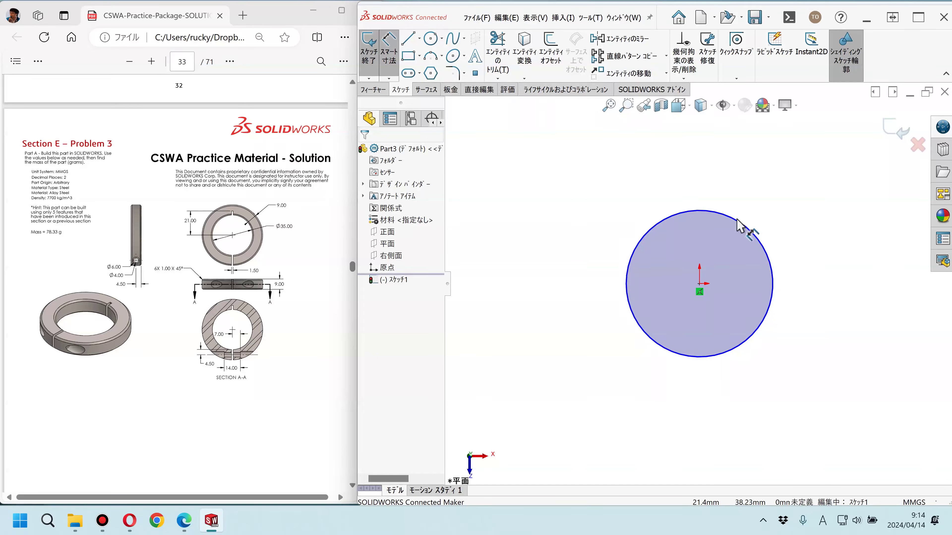
# Step: Dimension the origin-centred circle to a 35.00 mm diameter
pyautogui.click(736, 220)
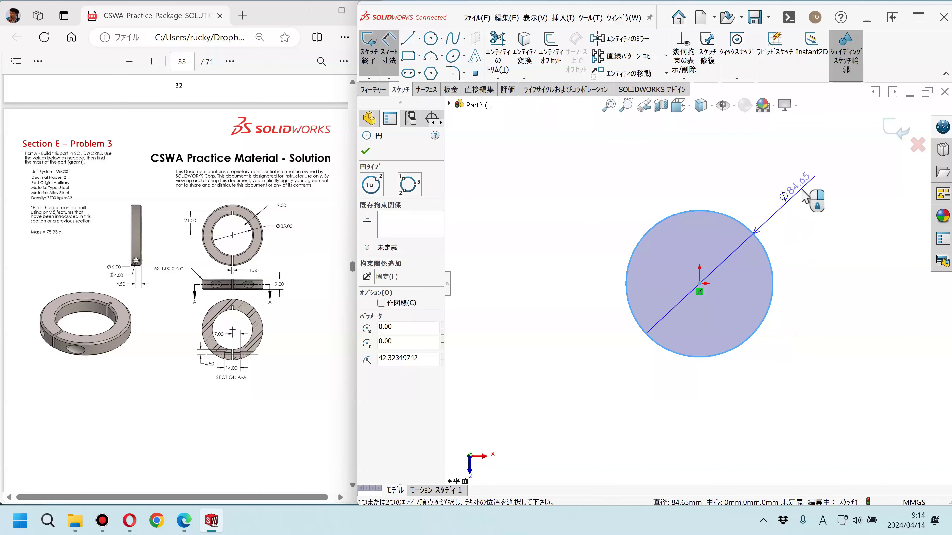
pyautogui.click(789, 211)
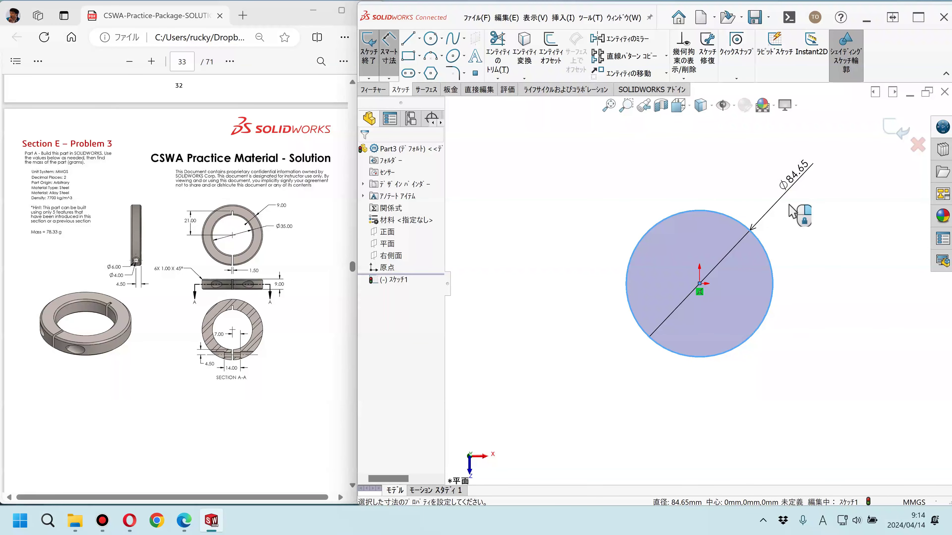
pyautogui.write('35')
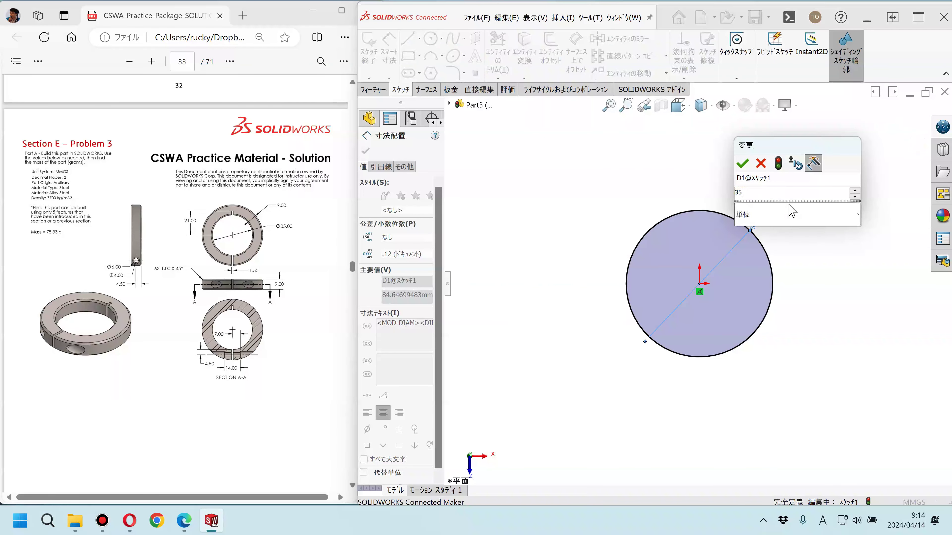
pyautogui.press('Return')
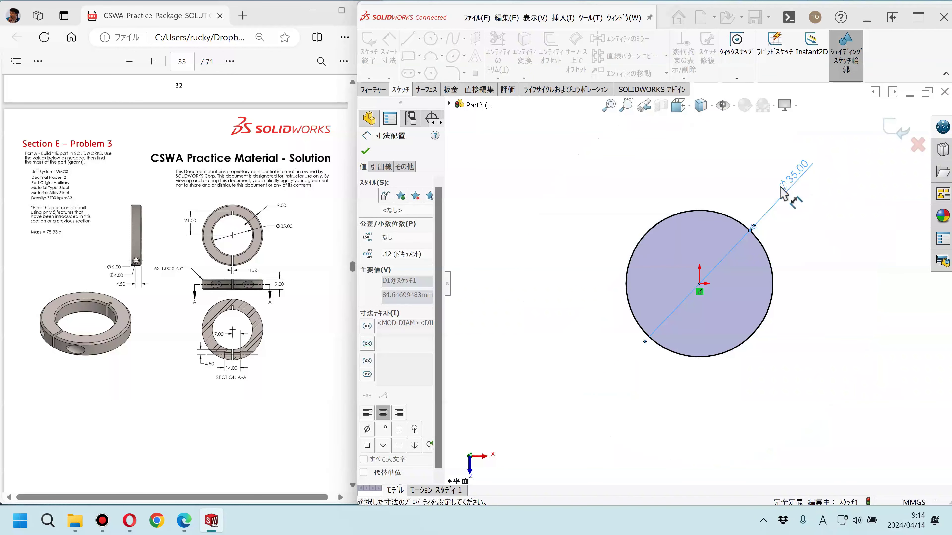
pyautogui.click(806, 217)
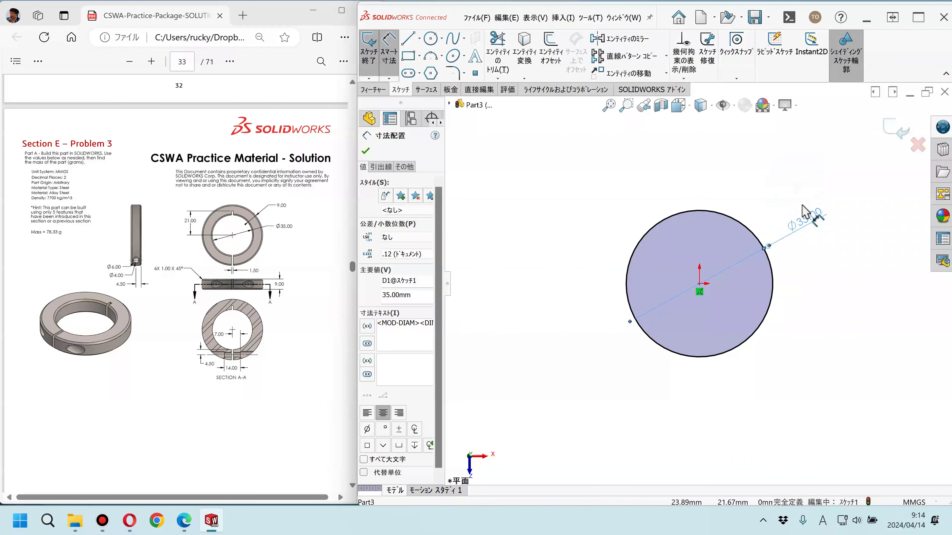
pyautogui.scroll(-2, 799, 215)
pyautogui.scroll(-2, 729, 223)
pyautogui.scroll(1, 665, 225)
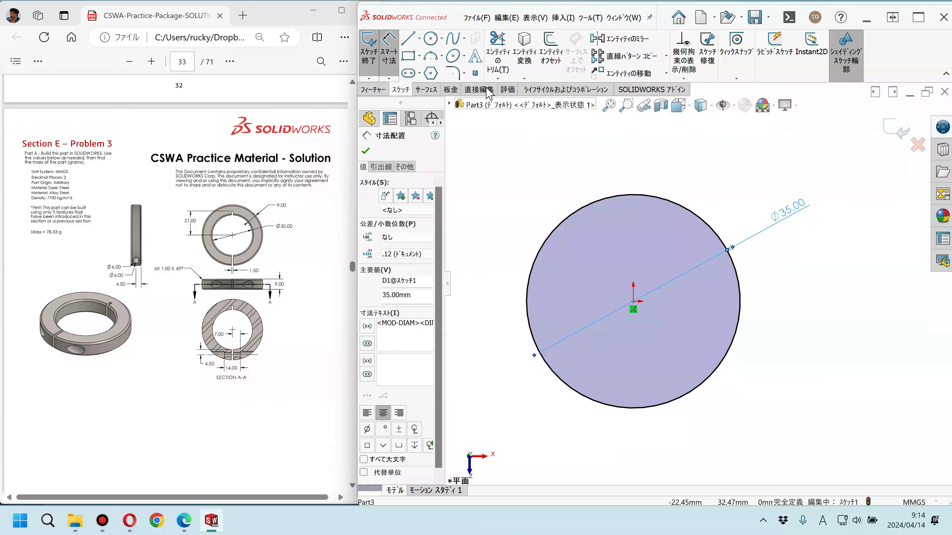
# Step: Offset the 35 mm circle by 9 mm to create the ring's second concentric circle
pyautogui.click(553, 63)
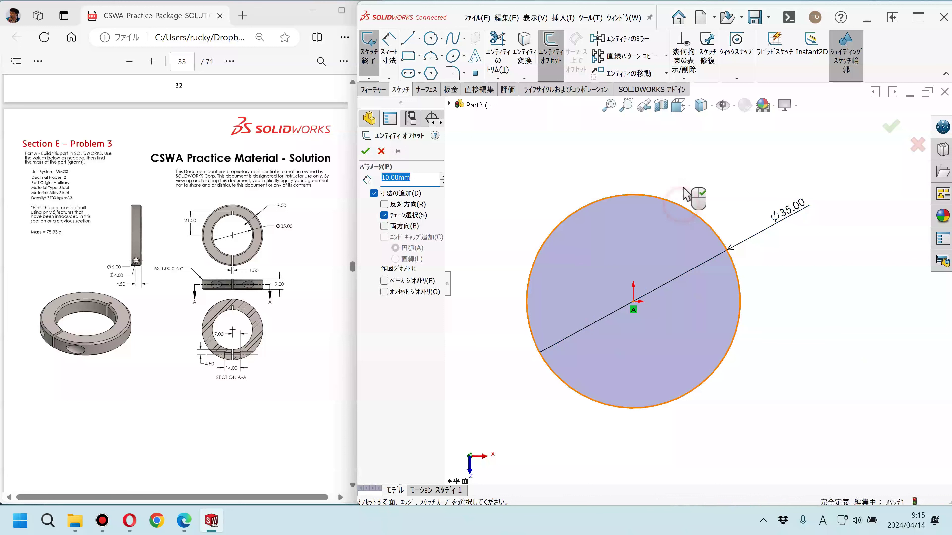
pyautogui.click(690, 207)
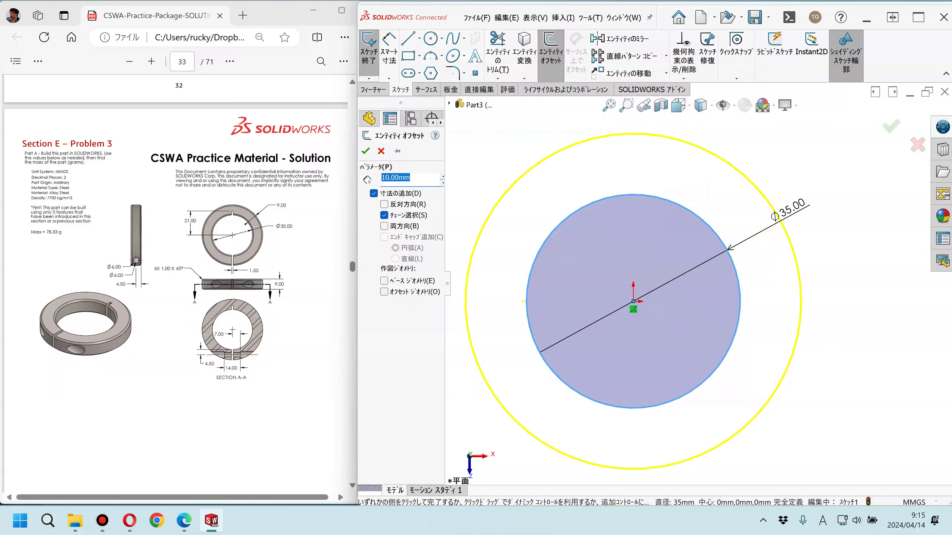
pyautogui.write('9')
pyautogui.press('Return')
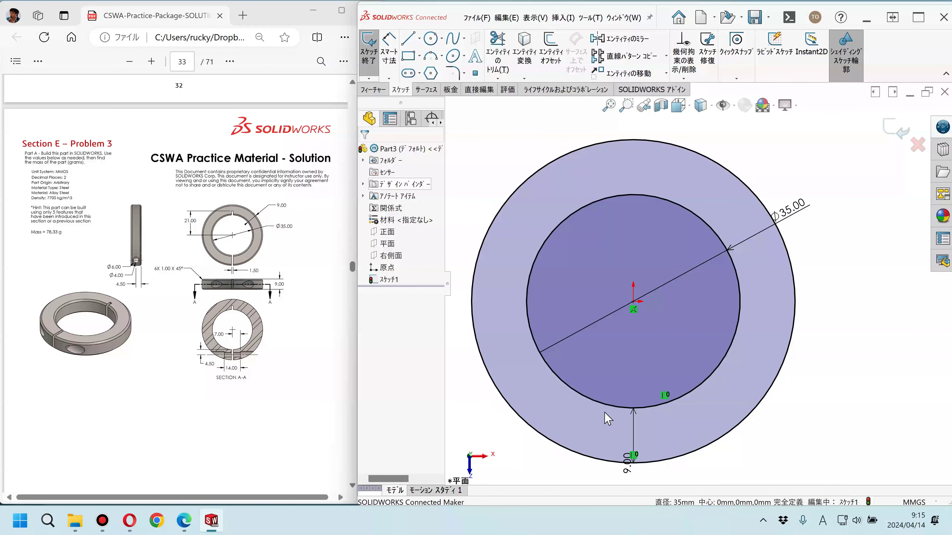
pyautogui.moveTo(628, 463)
pyautogui.mouseDown()
pyautogui.moveTo(787, 251)
pyautogui.moveTo(815, 452)
pyautogui.mouseUp()
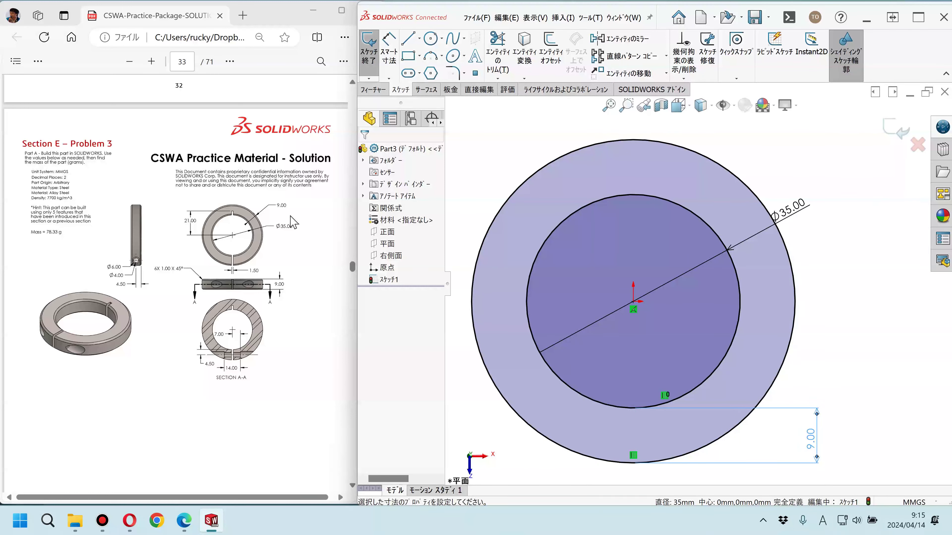
pyautogui.click(508, 161)
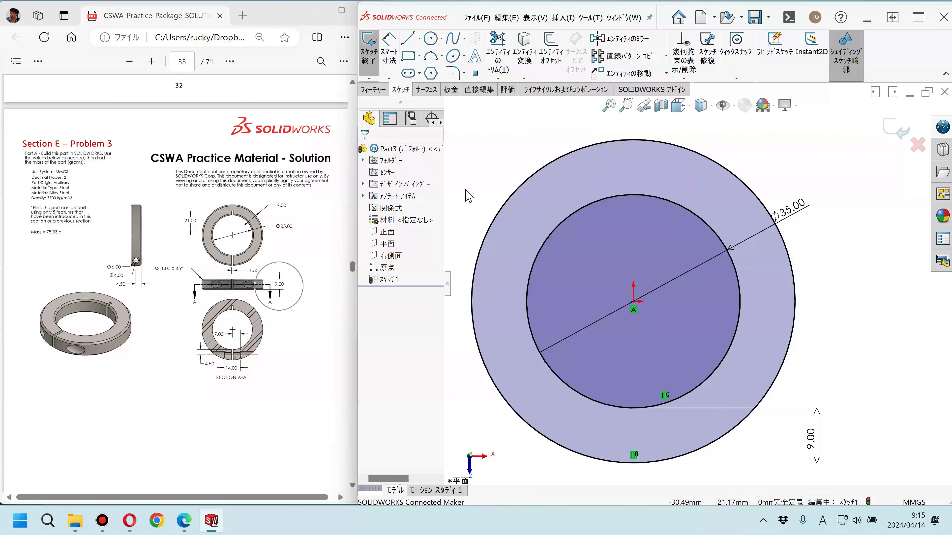
pyautogui.click(370, 90)
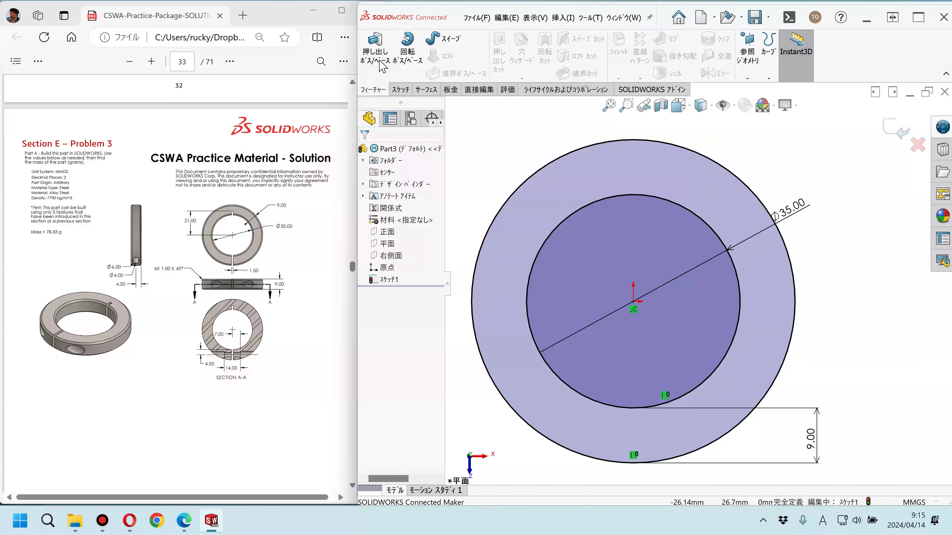
# Step: Exit the ring sketch and extrude it Blind to 9.00 mm as Boss-Extrude1
pyautogui.click(400, 90)
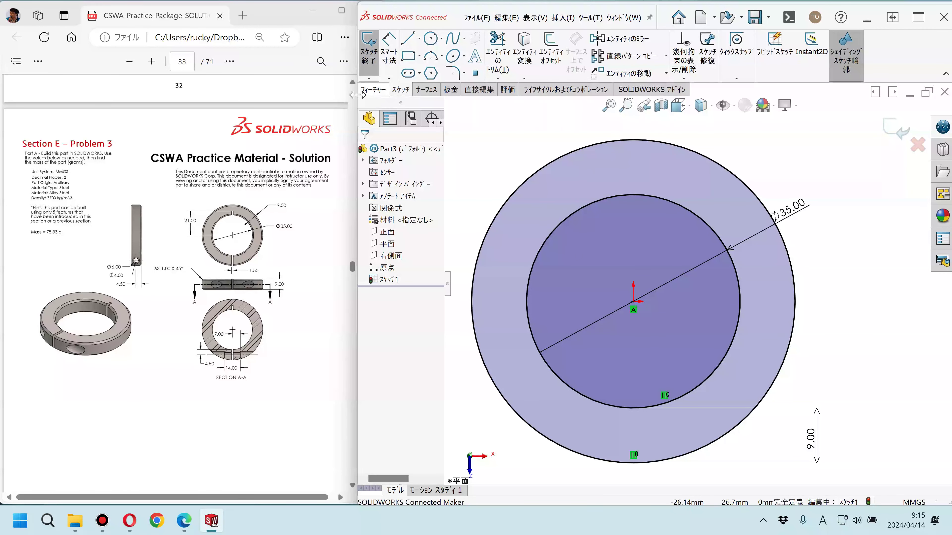
pyautogui.click(370, 63)
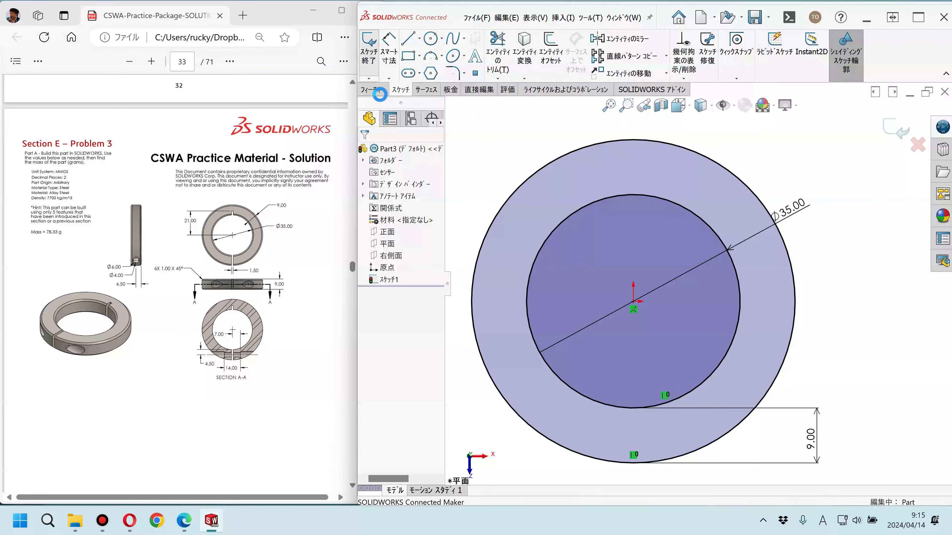
pyautogui.click(373, 90)
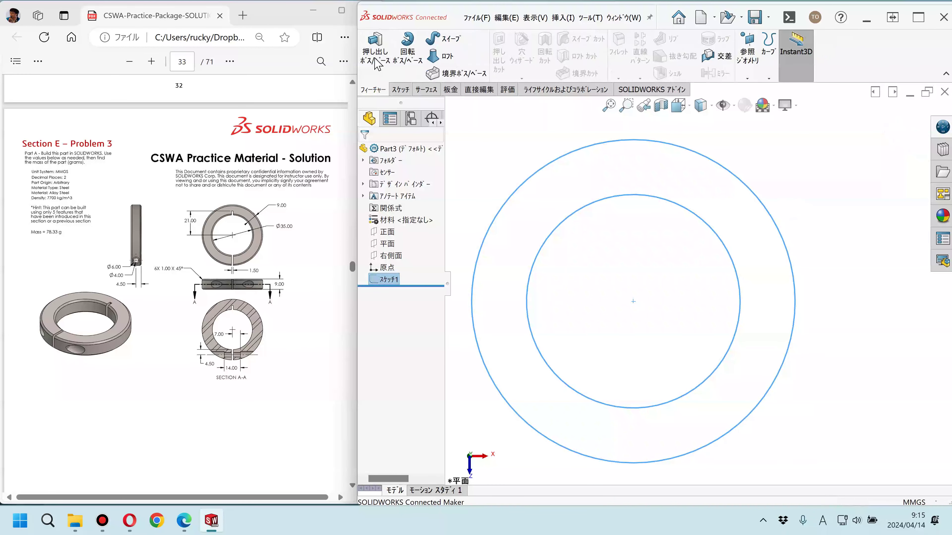
pyautogui.click(379, 57)
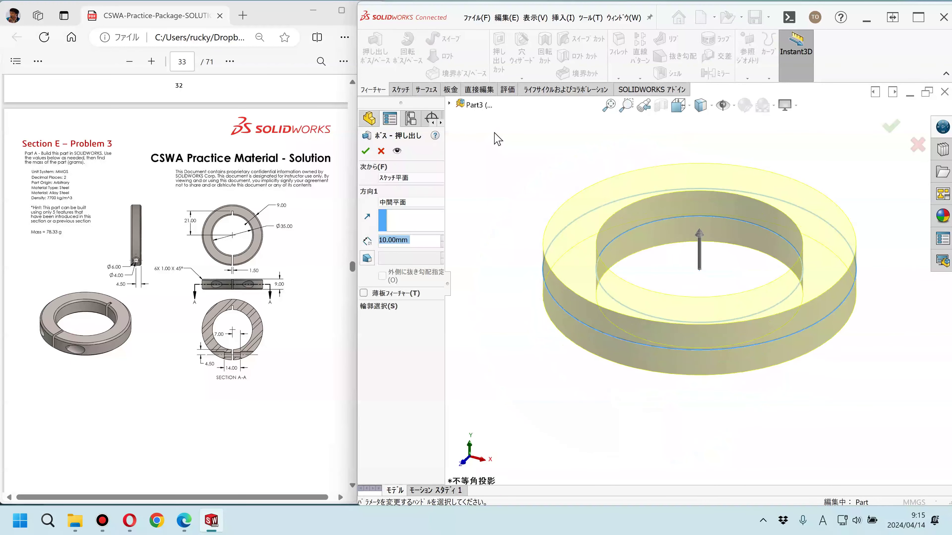
pyautogui.write('9')
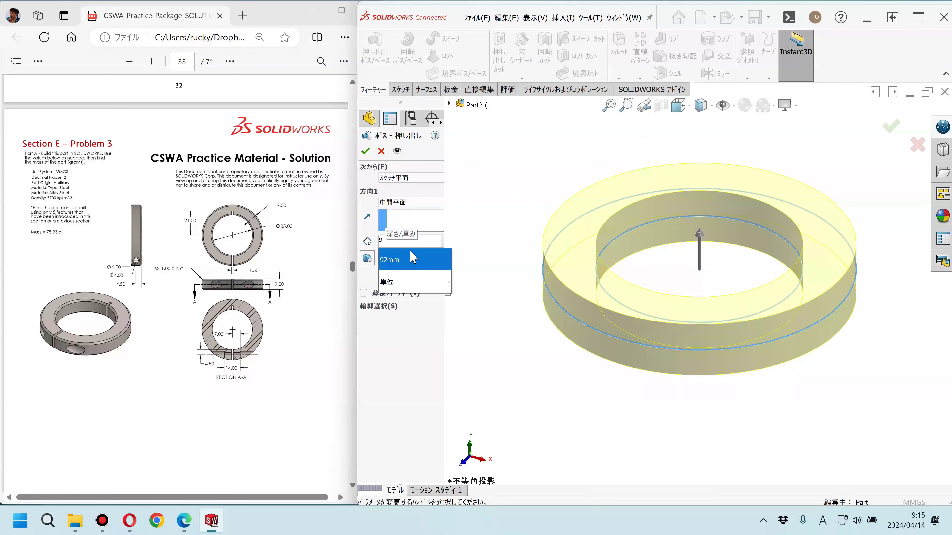
pyautogui.click(403, 250)
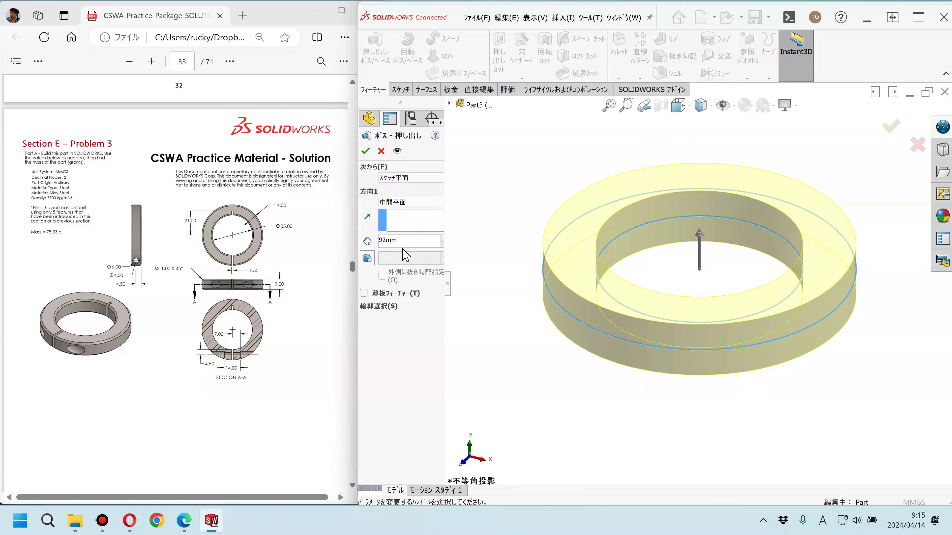
pyautogui.press('BackSpace')
pyautogui.press('BackSpace')
pyautogui.press('BackSpace')
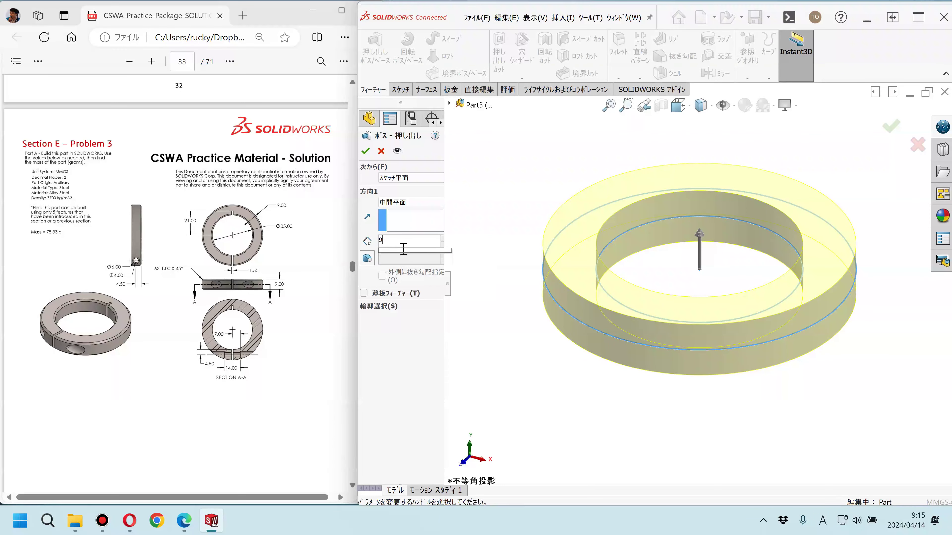
pyautogui.press('Return')
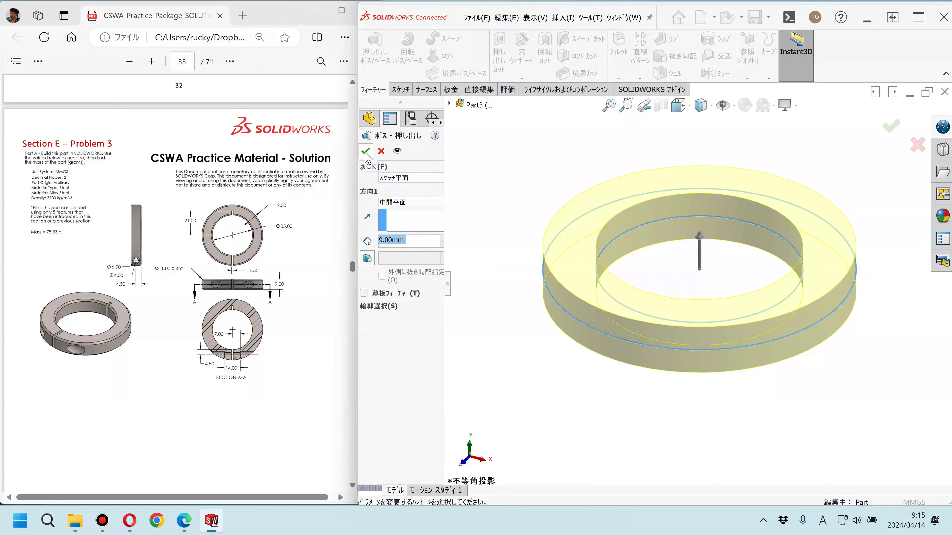
pyautogui.click(392, 204)
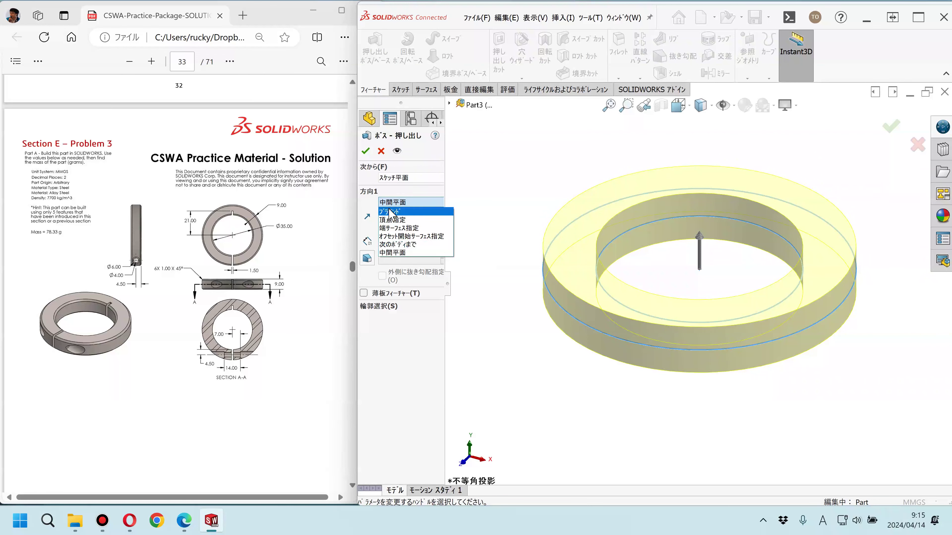
pyautogui.click(389, 212)
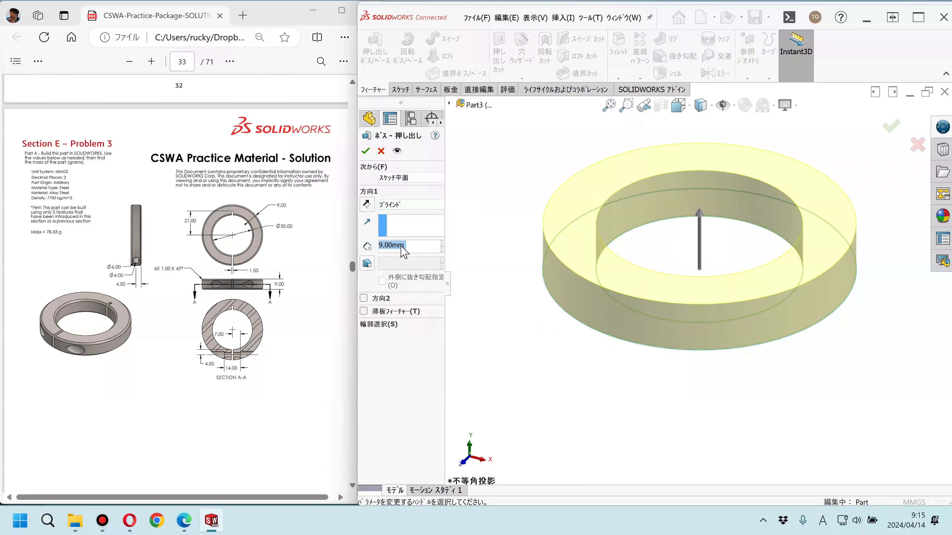
pyautogui.click(366, 152)
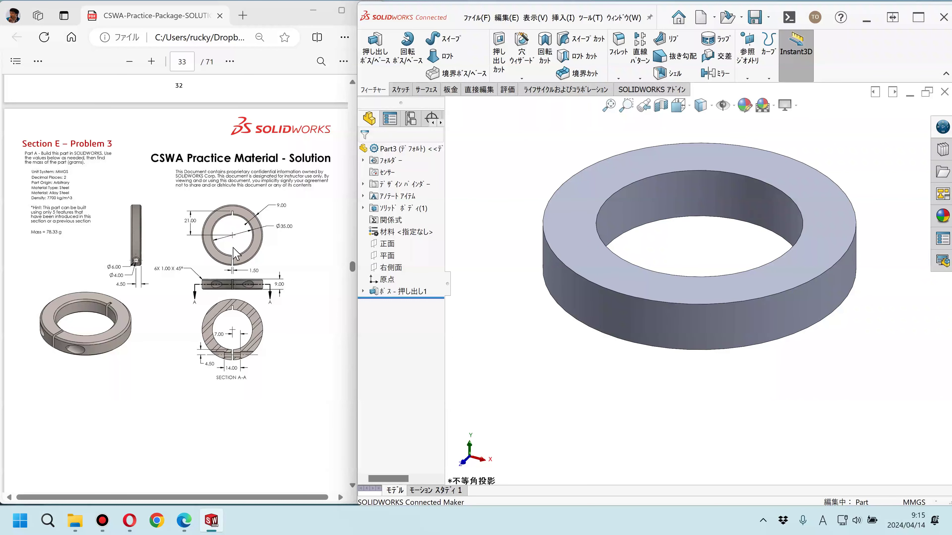
# Step: Open Sketch2 on the collar's Top plane
pyautogui.keyDown('ctrl'); pyautogui.scroll(1, 235, 254); pyautogui.keyUp('ctrl')
pyautogui.keyDown('ctrl'); pyautogui.scroll(1, 235, 254); pyautogui.keyUp('ctrl')
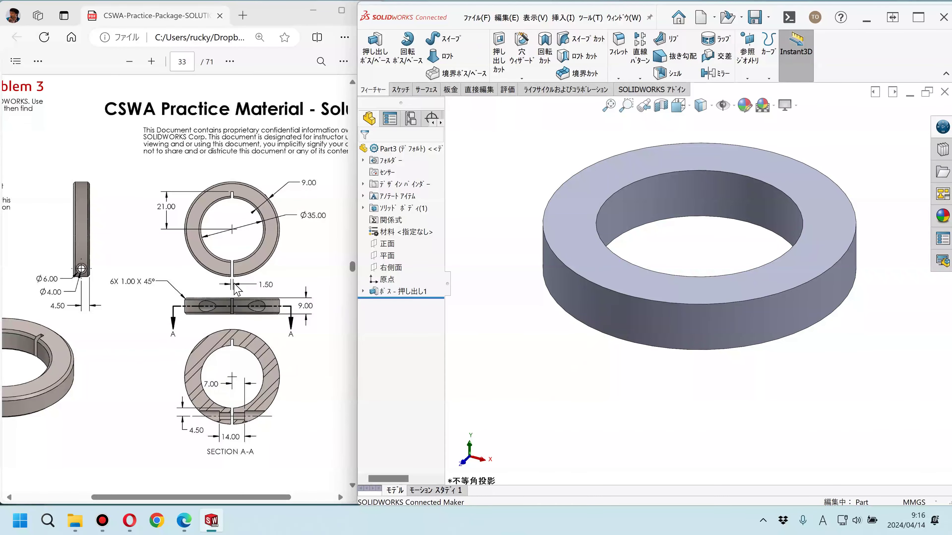
pyautogui.click(386, 256)
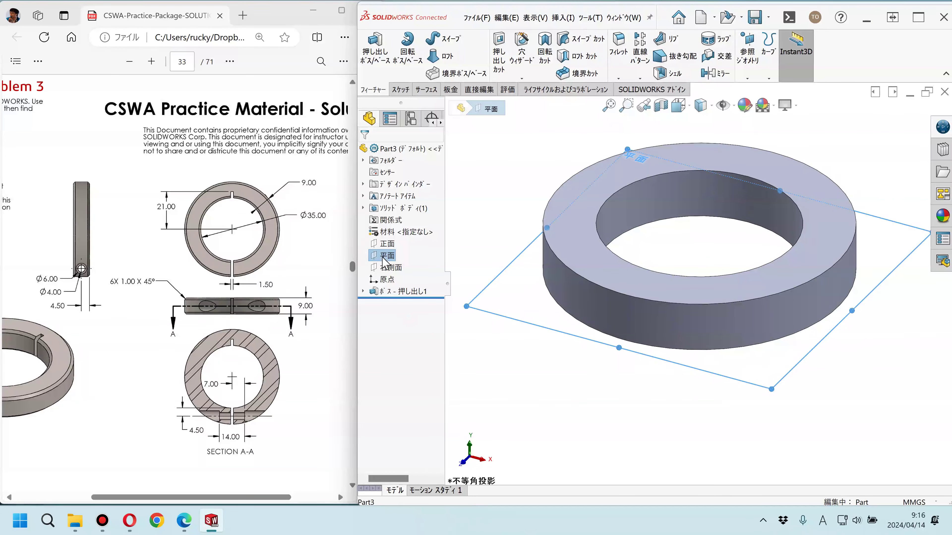
pyautogui.click(384, 255)
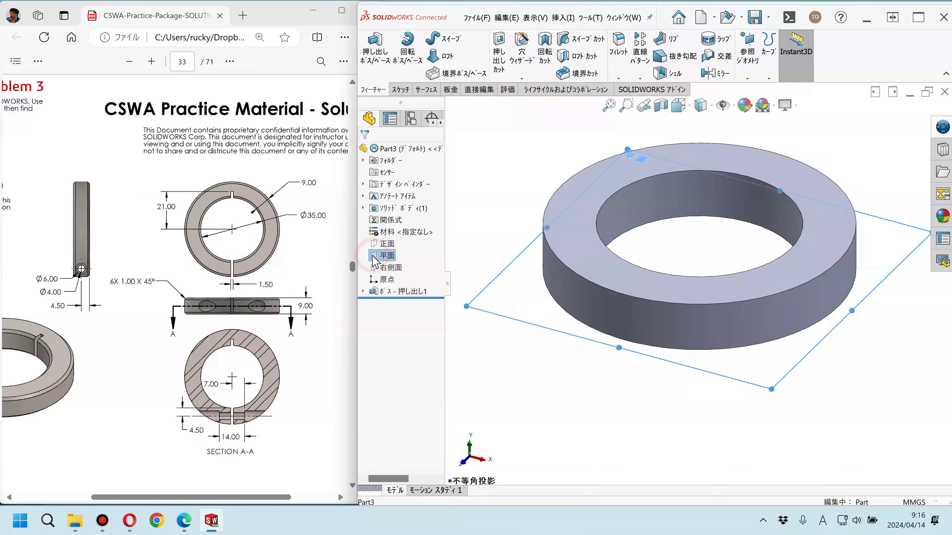
pyautogui.click(379, 245)
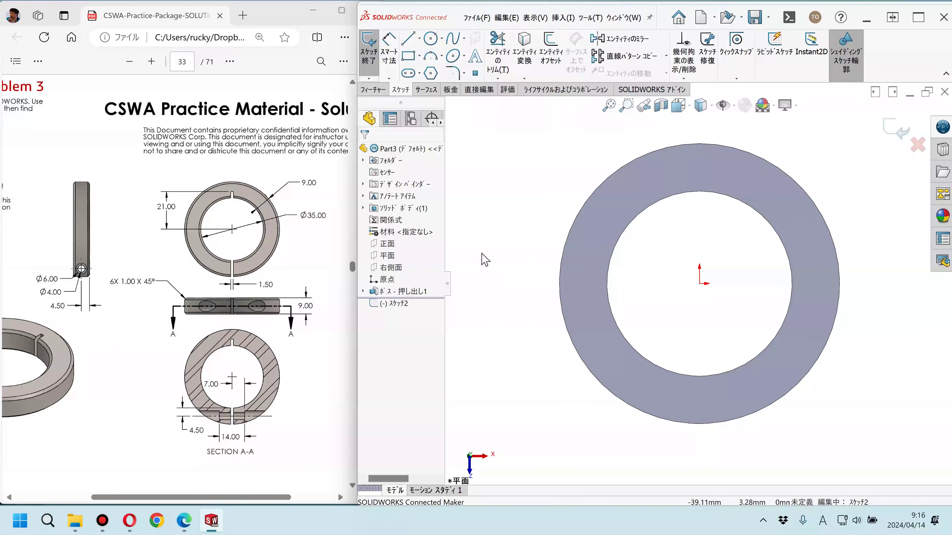
pyautogui.scroll(1, 485, 259)
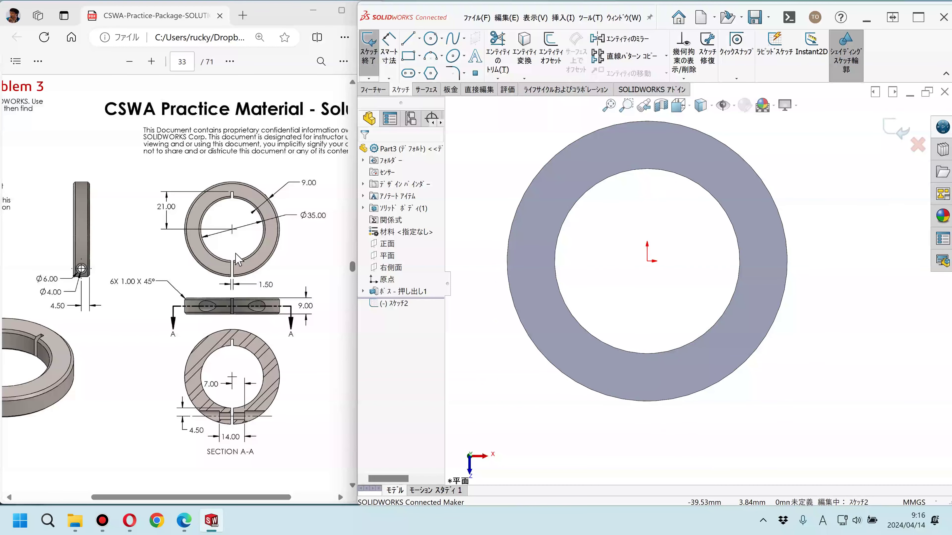
# Step: Draw a vertical centerline from the origin down past the ring
pyautogui.click(418, 38)
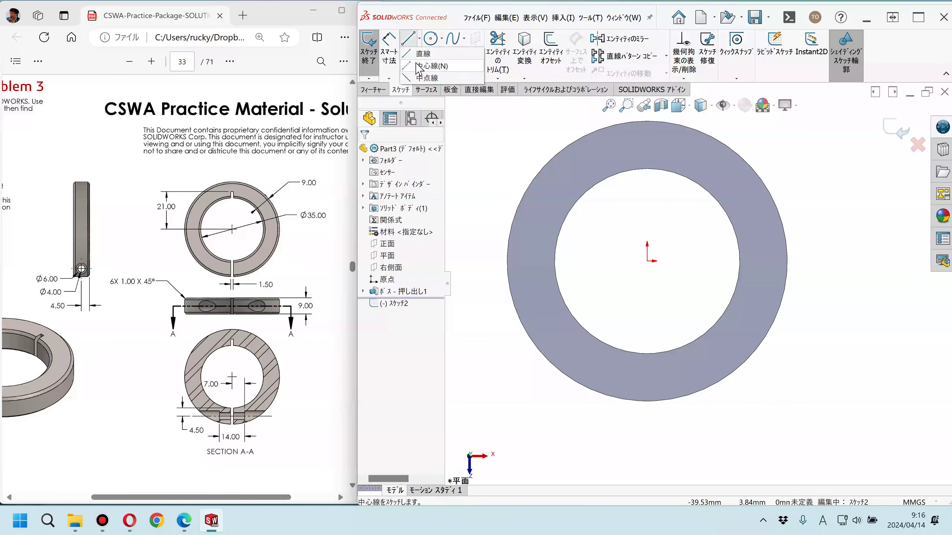
pyautogui.click(414, 67)
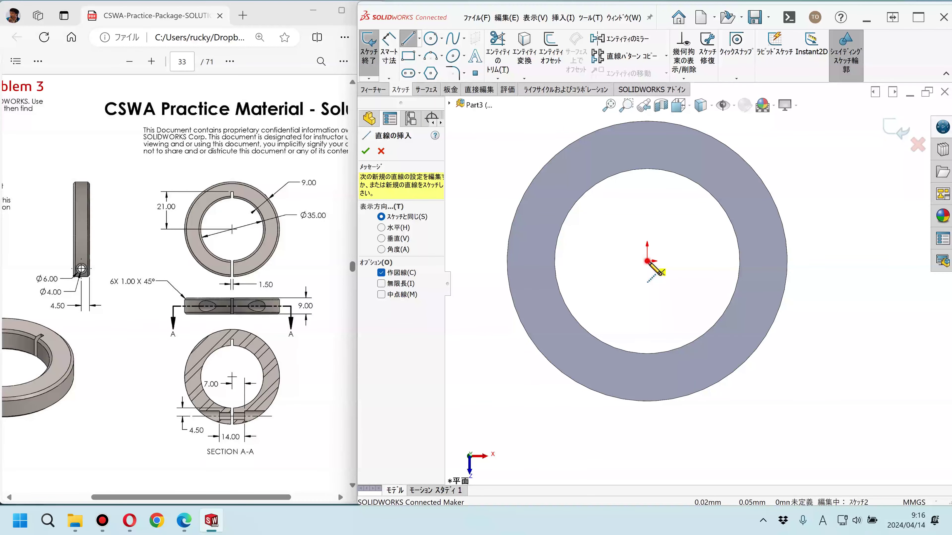
pyautogui.click(648, 261)
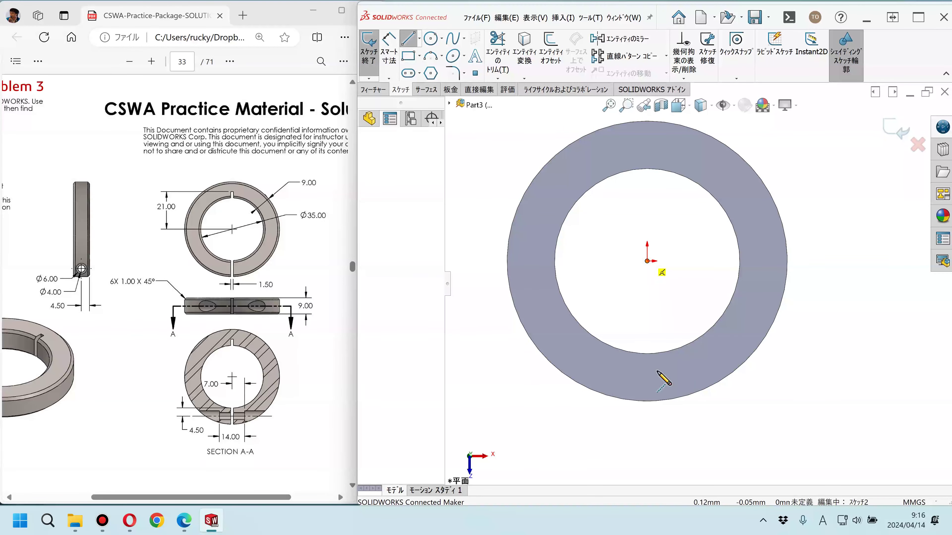
pyautogui.click(647, 446)
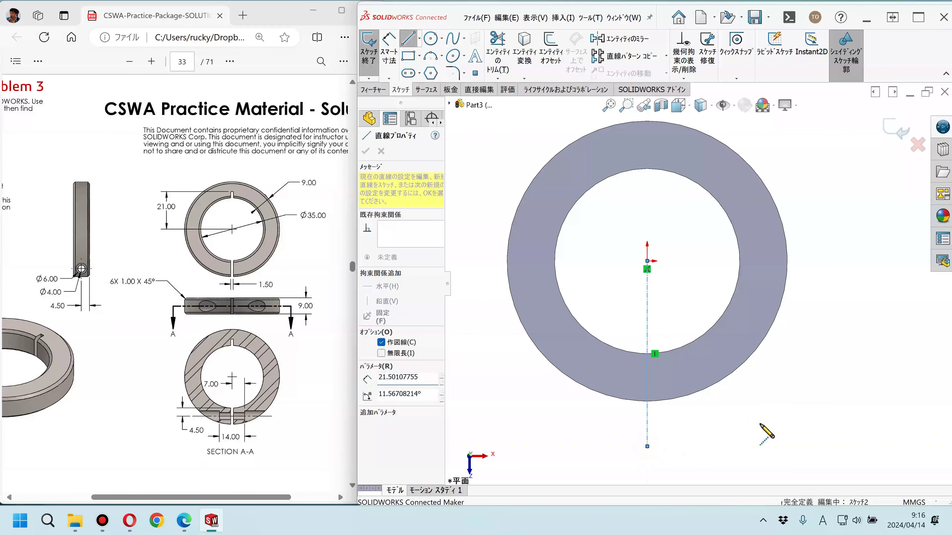
pyautogui.press('Escape')
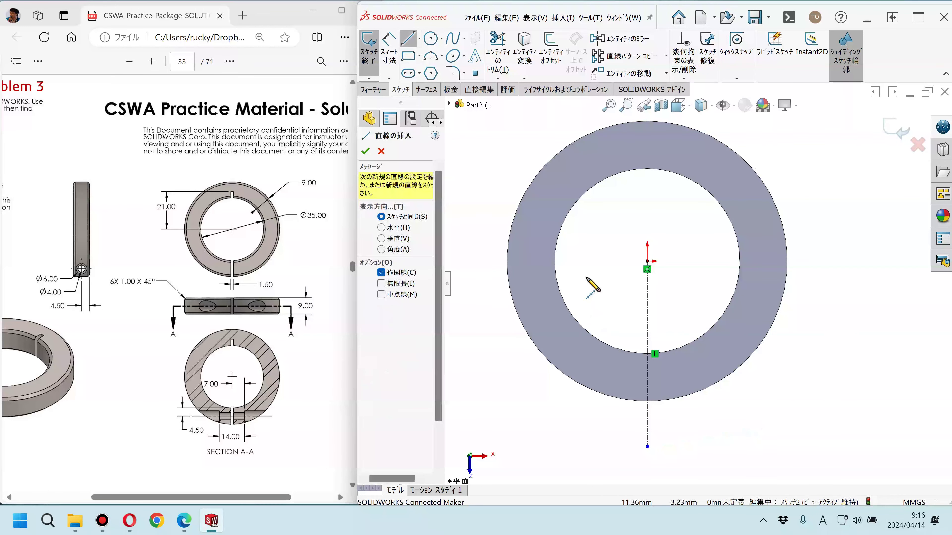
# Step: Draw a narrow center rectangle on the centerline spanning across the ring
pyautogui.click(419, 57)
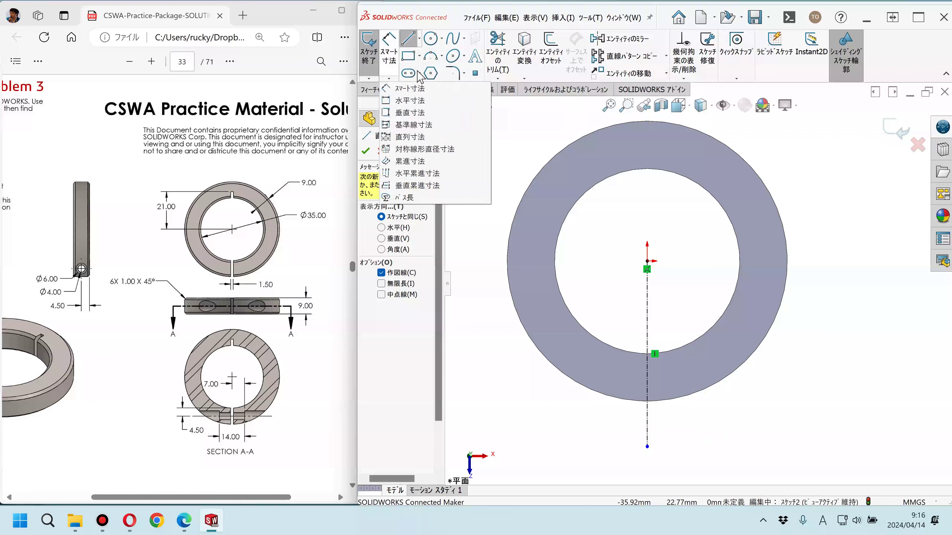
pyautogui.click(419, 73)
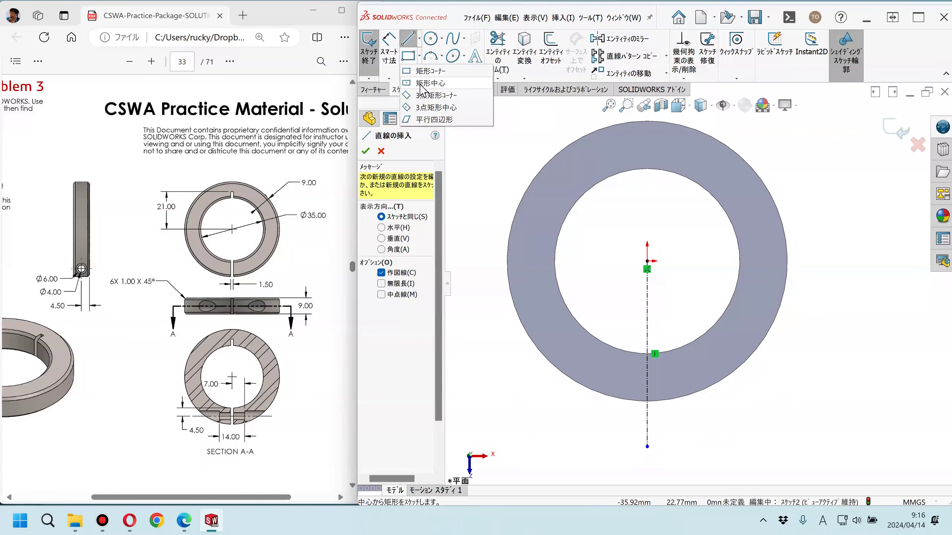
pyautogui.click(420, 84)
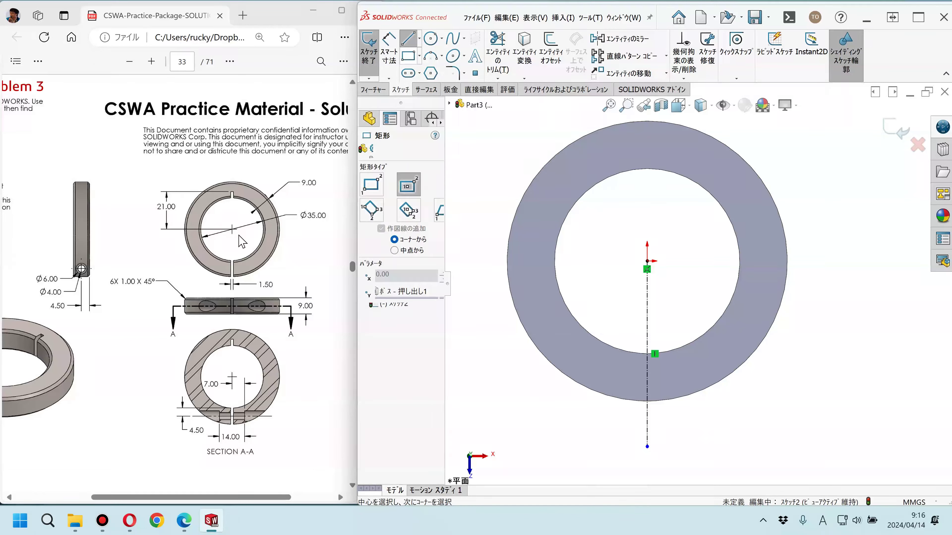
pyautogui.click(648, 305)
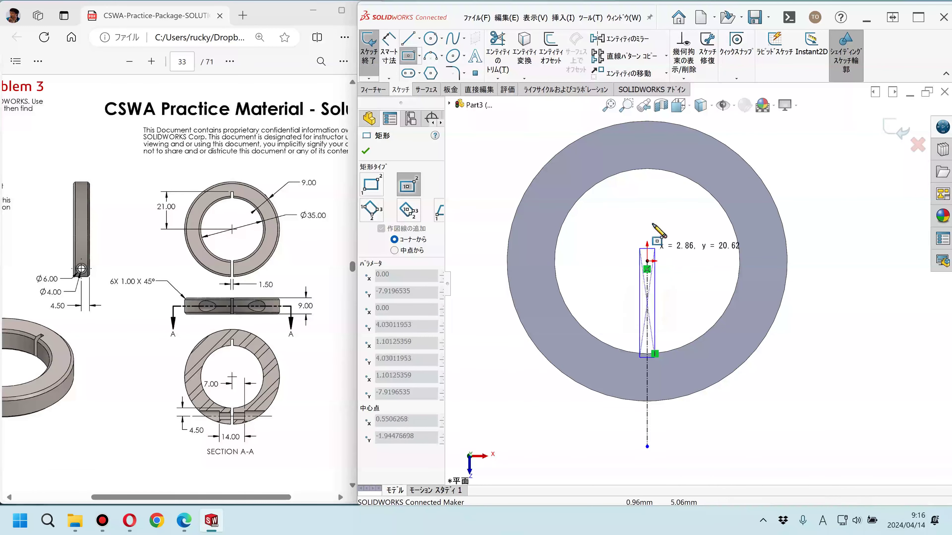
pyautogui.click(655, 152)
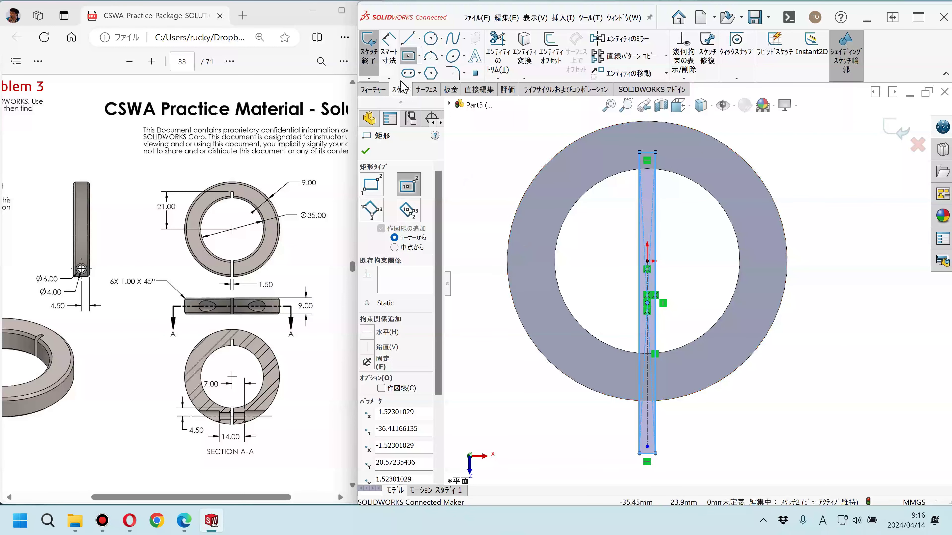
pyautogui.click(392, 59)
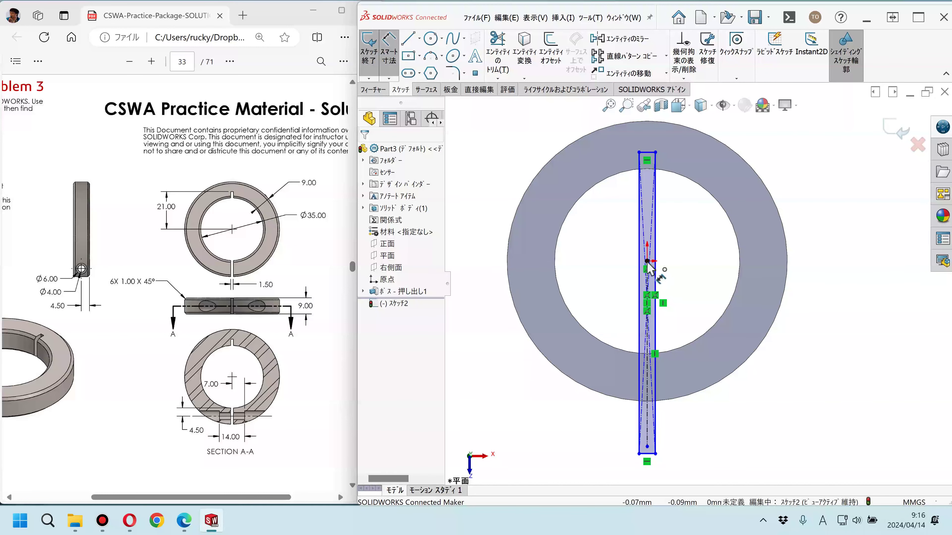
# Step: Dimension the rectangle's top edge 21 mm from the origin
pyautogui.click(647, 262)
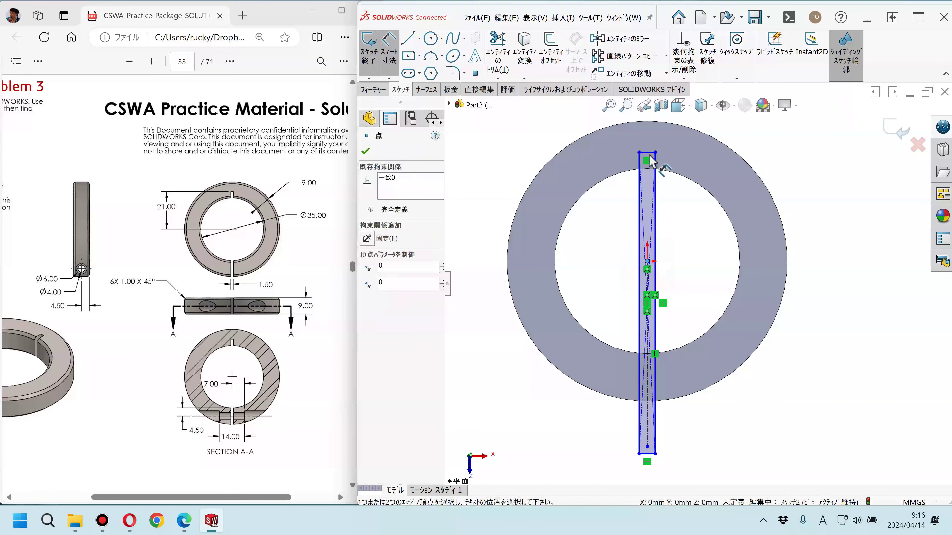
pyautogui.click(646, 153)
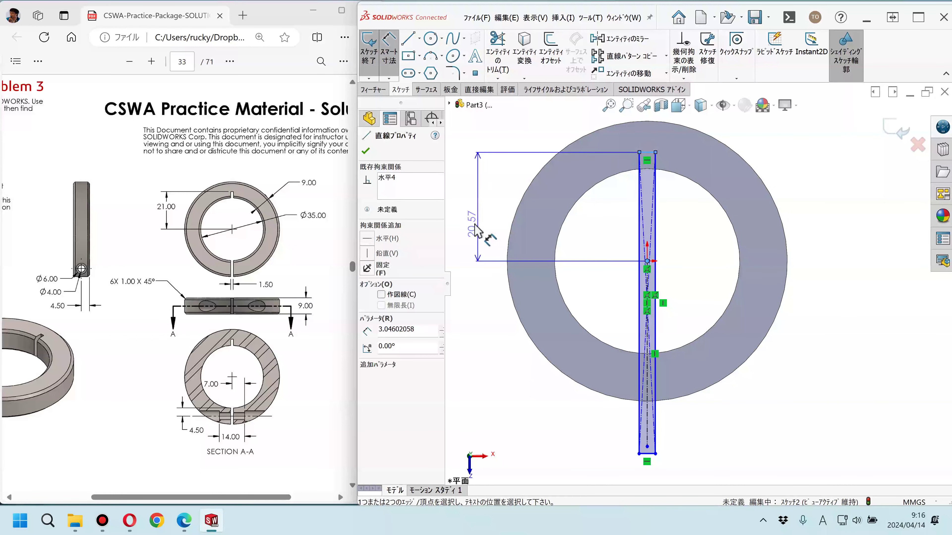
pyautogui.click(474, 229)
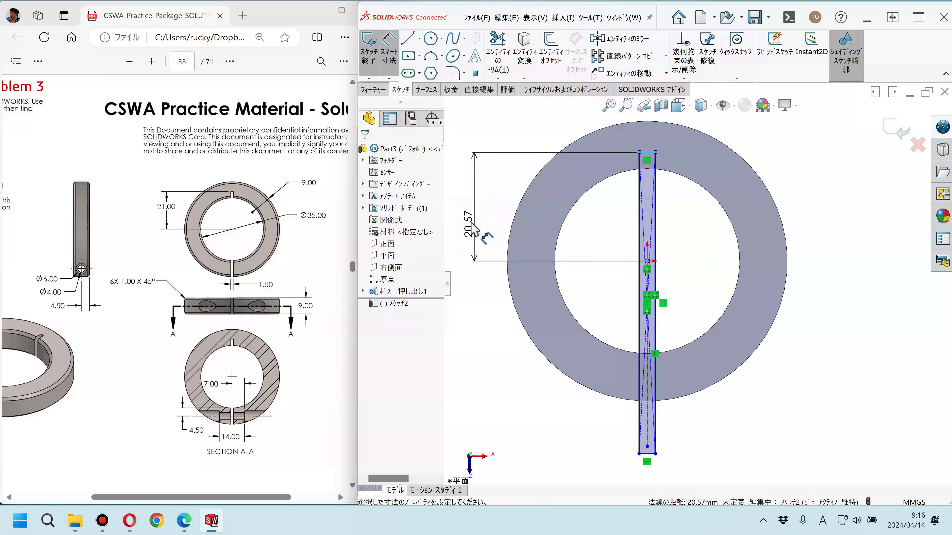
pyautogui.write('21')
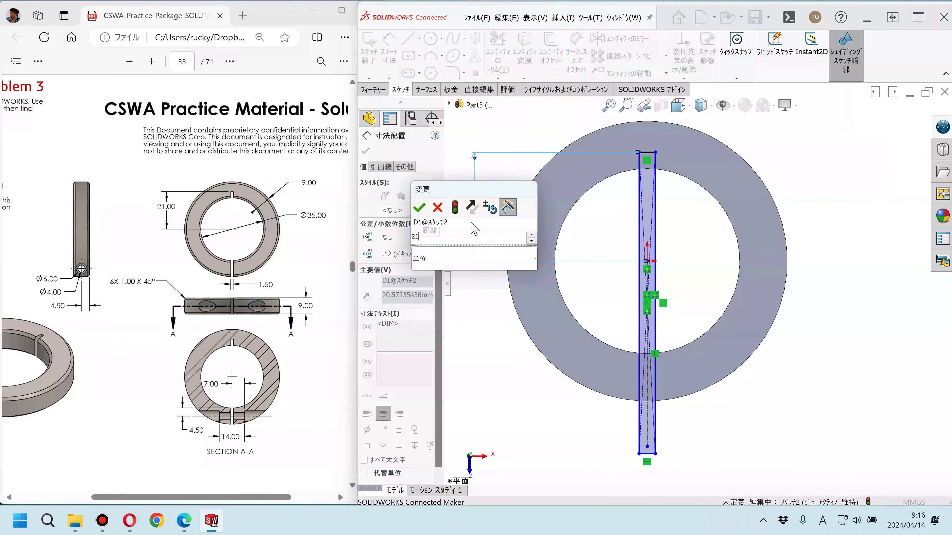
pyautogui.press('Return')
pyautogui.click(584, 234)
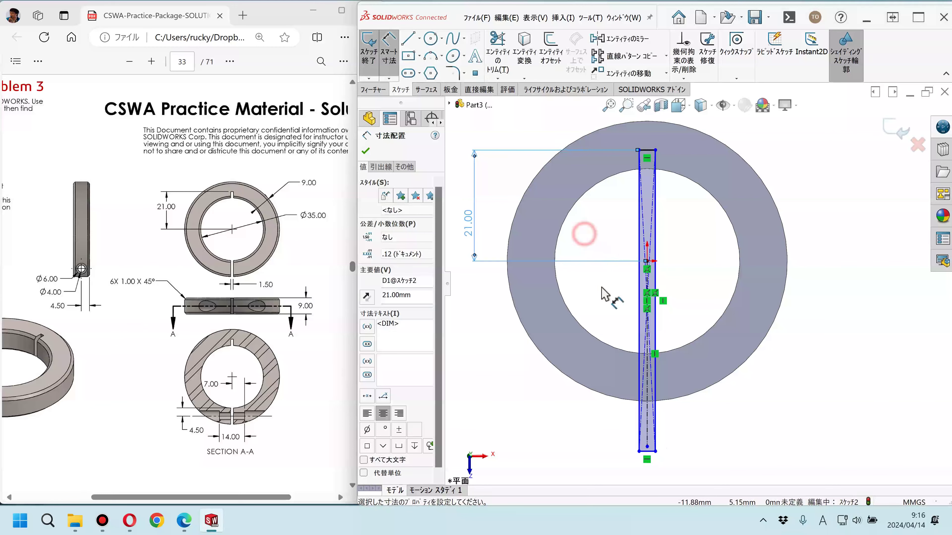
pyautogui.scroll(-3, 645, 461)
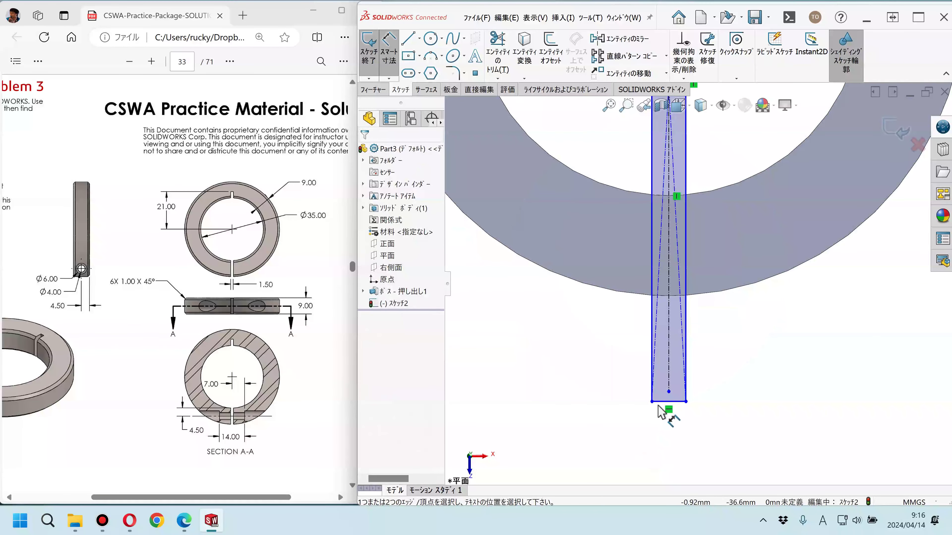
# Step: Set the slot width to 1.50 mm
pyautogui.click(663, 403)
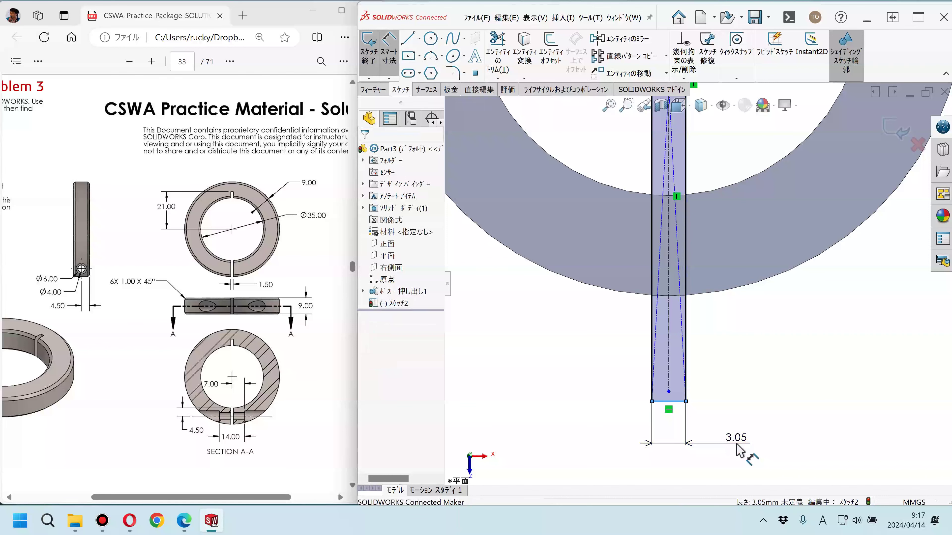
pyautogui.click(737, 450)
pyautogui.write('1.')
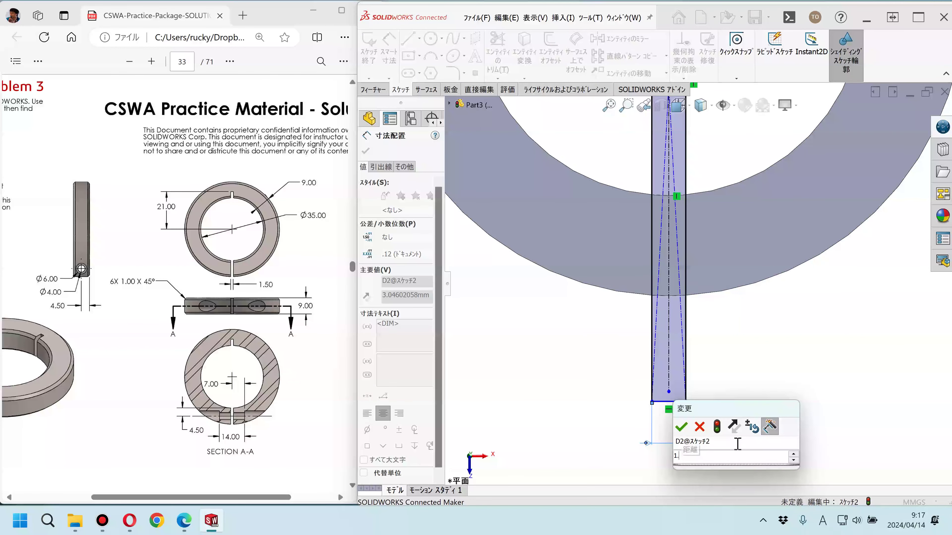
pyautogui.write('5')
pyautogui.write('1.5')
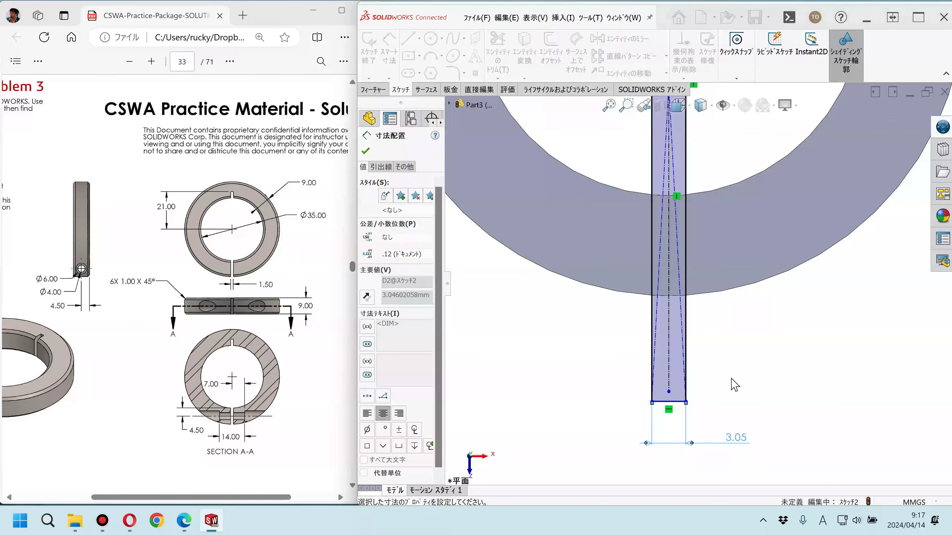
pyautogui.click(731, 378)
pyautogui.press('f')
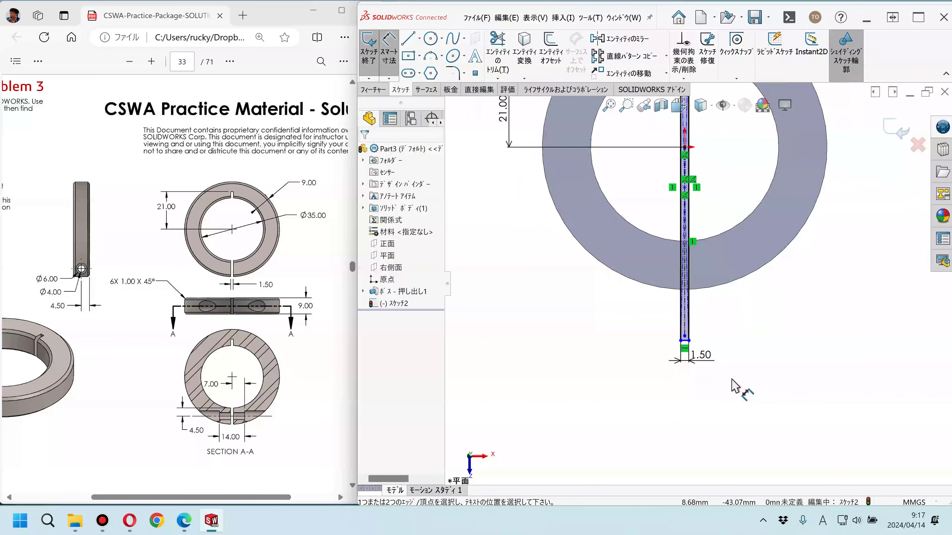
# Step: Draw a vertical centerline down from the midpoint of the slot's bottom edge
pyautogui.scroll(-2, 682, 322)
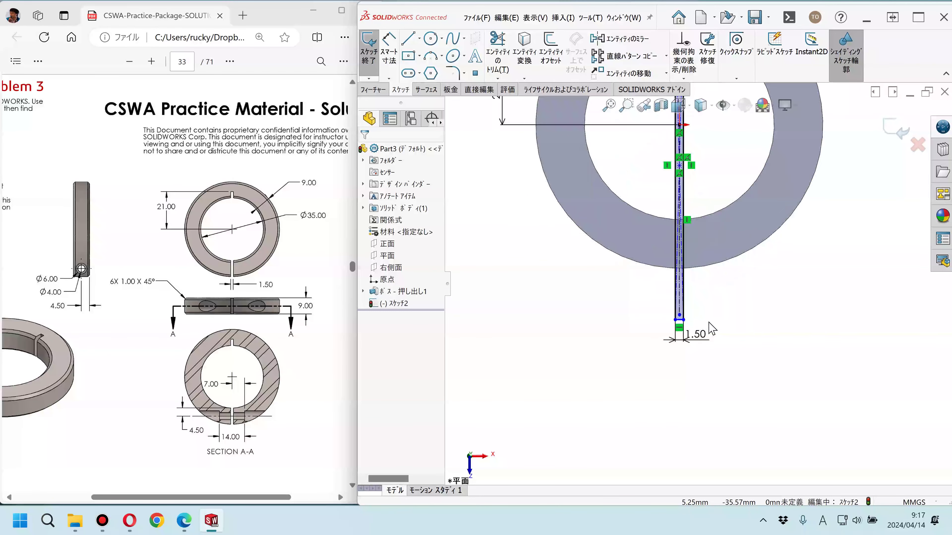
pyautogui.scroll(-2, 675, 318)
pyautogui.scroll(-2, 671, 313)
pyautogui.click(659, 299)
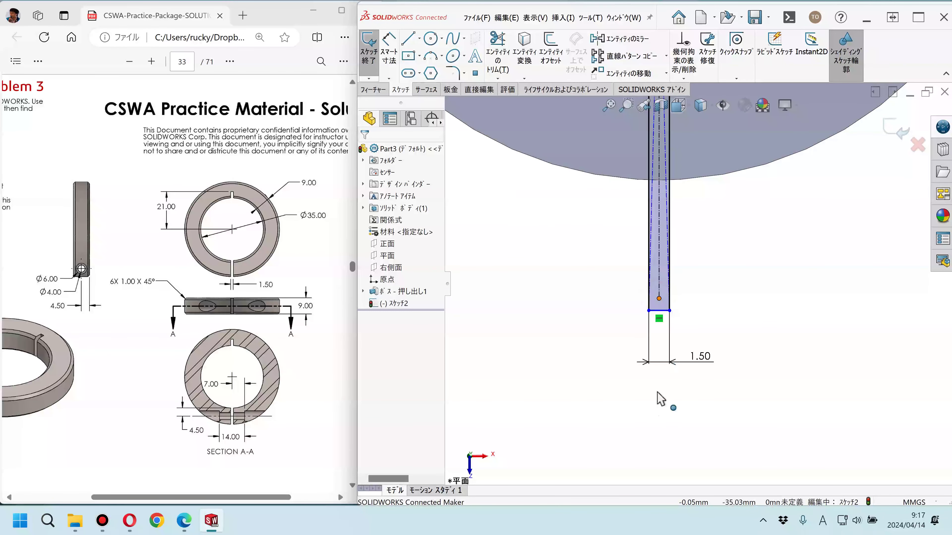
pyautogui.click(659, 447)
pyautogui.press('Escape')
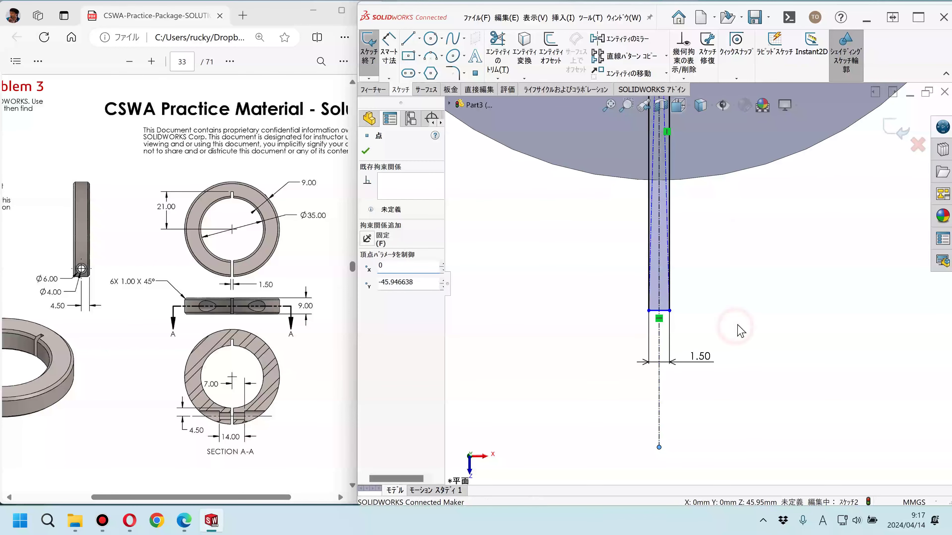
pyautogui.press('f')
# Step: Try stretching the slot lines downward, cancel it, and centre the view on the slot
pyautogui.scroll(-1, 742, 289)
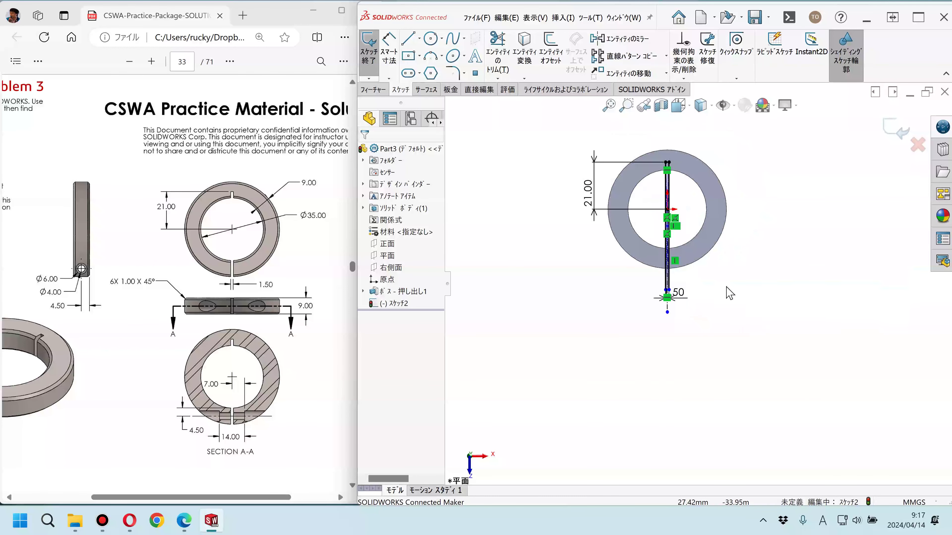
pyautogui.scroll(-2, 712, 294)
pyautogui.scroll(-2, 614, 304)
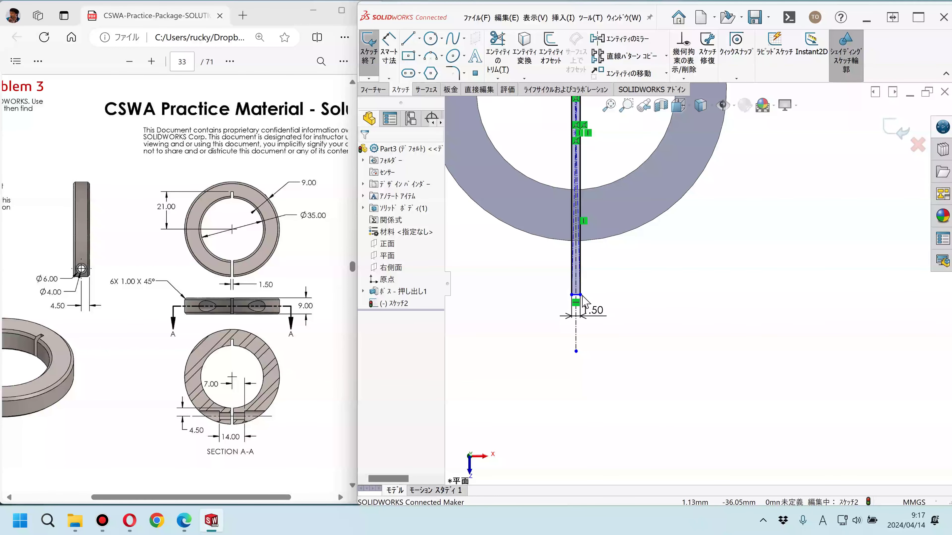
pyautogui.moveTo(580, 295)
pyautogui.mouseDown()
pyautogui.moveTo(580, 331)
pyautogui.moveTo(583, 262)
pyautogui.mouseUp()
pyautogui.press('Escape')
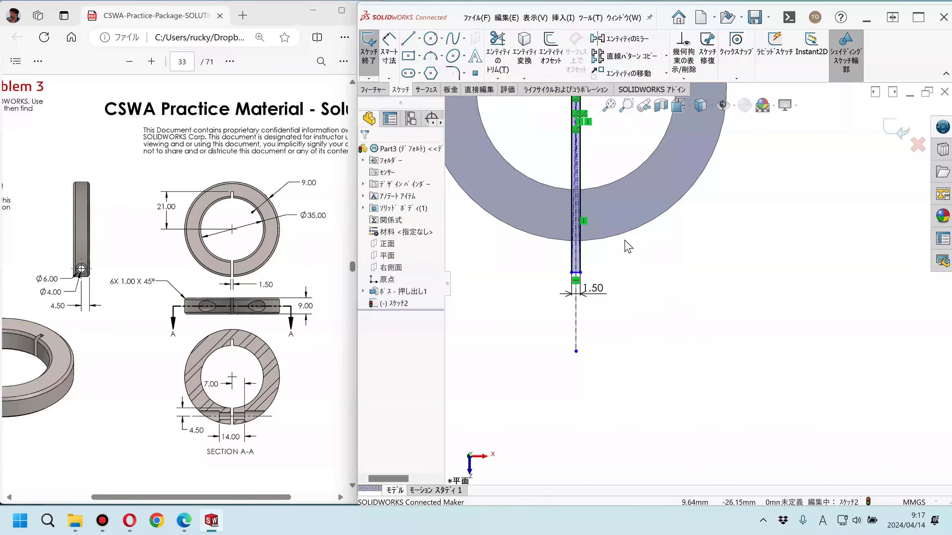
pyautogui.scroll(-3, 628, 246)
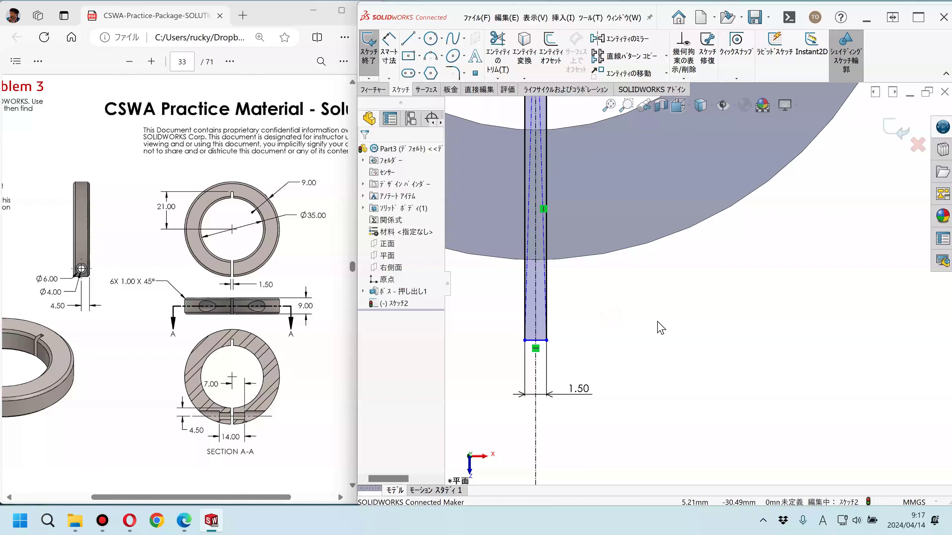
pyautogui.keyDown('ctrl'); pyautogui.moveTo(661, 328); pyautogui.dragTo(749, 330, button='middle'); pyautogui.keyUp('ctrl')
# Step: Dimension the slot's bottom line 5.00 mm from the ring's outer arc
pyautogui.click(389, 57)
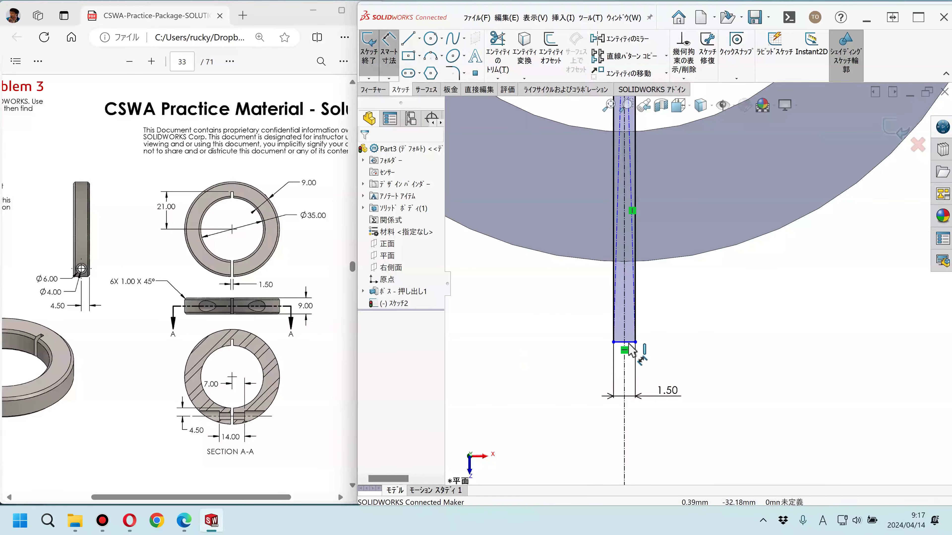
pyautogui.click(625, 342)
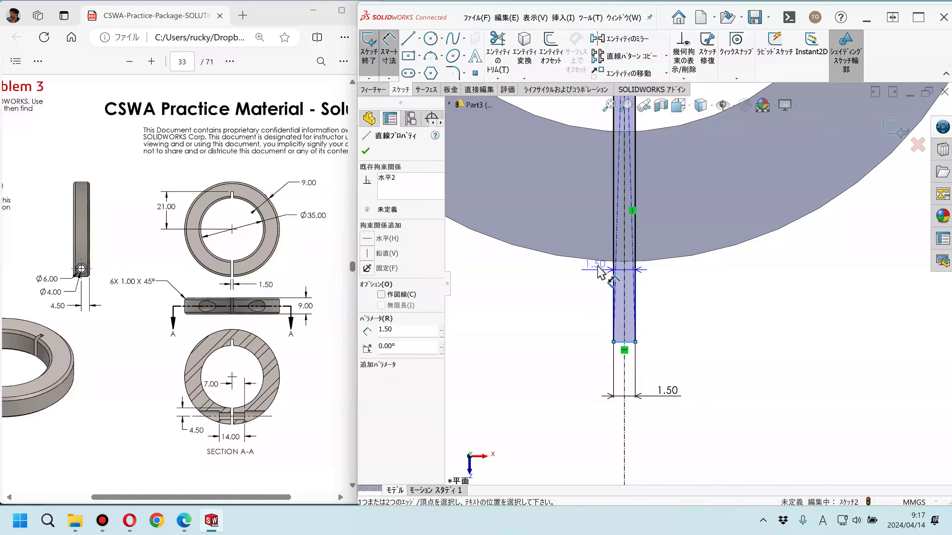
pyautogui.click(599, 261)
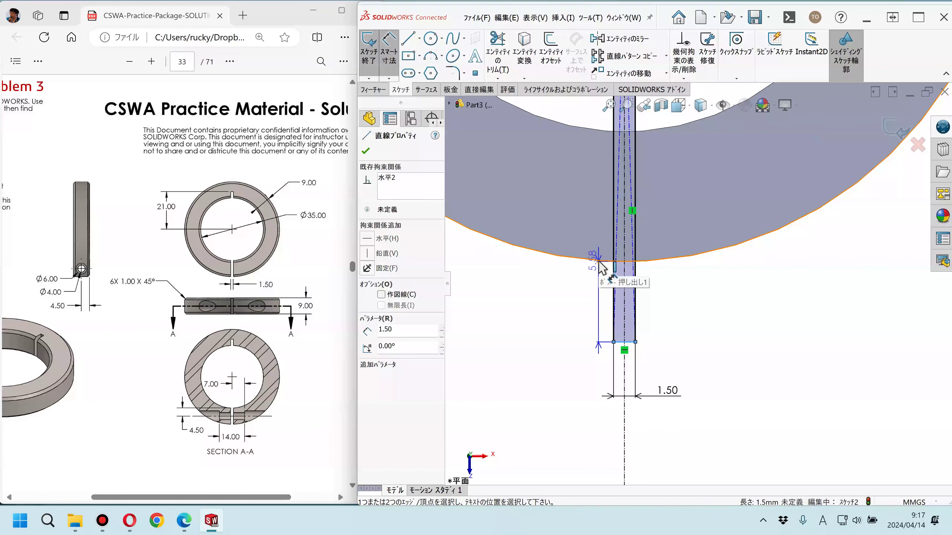
pyautogui.click(562, 319)
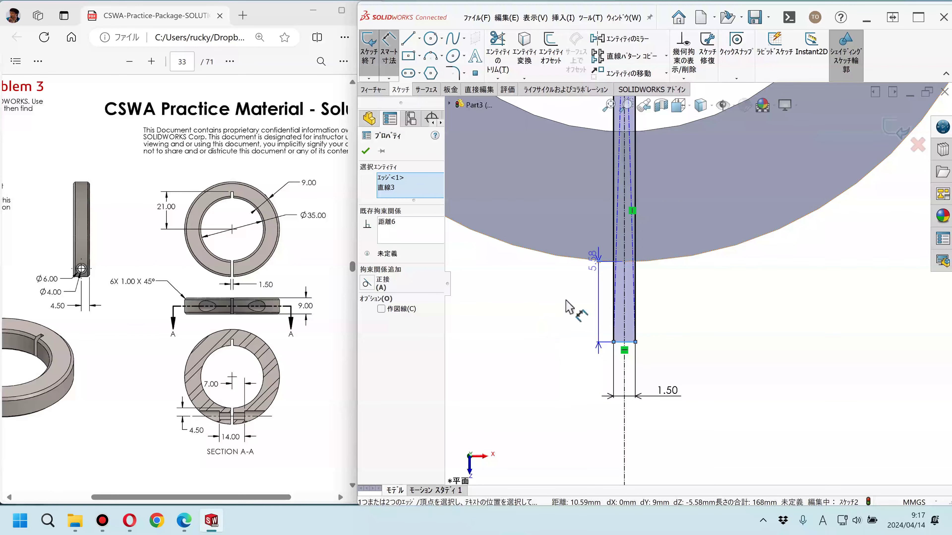
pyautogui.click(571, 318)
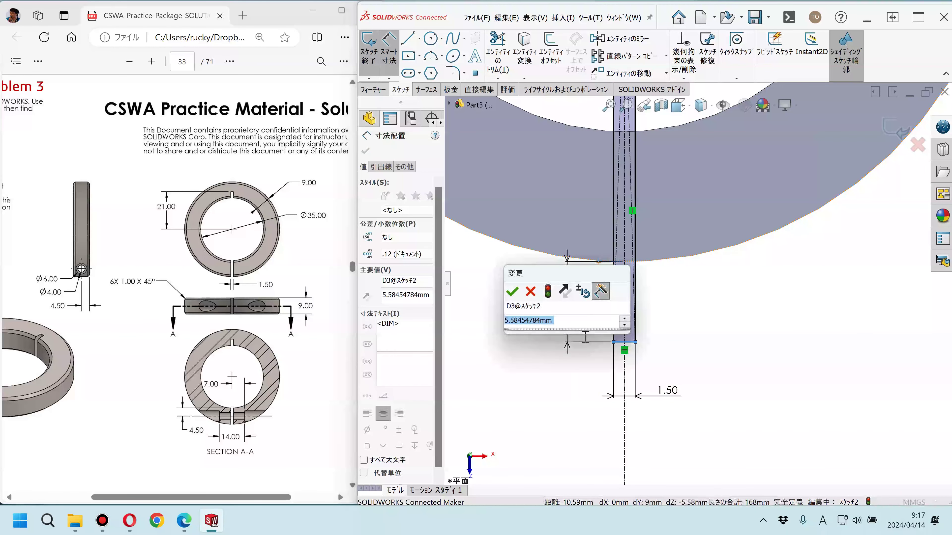
pyautogui.write('5')
pyautogui.press('Return')
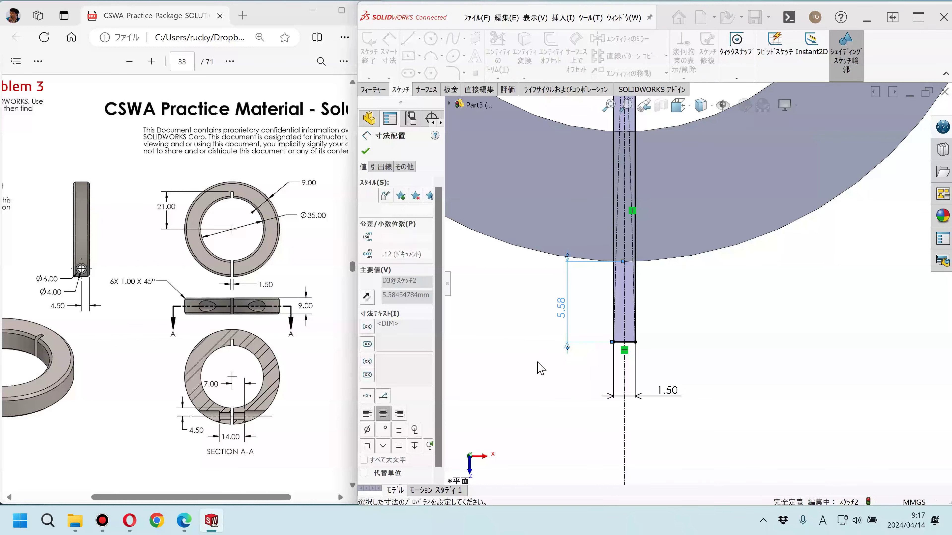
pyautogui.click(536, 362)
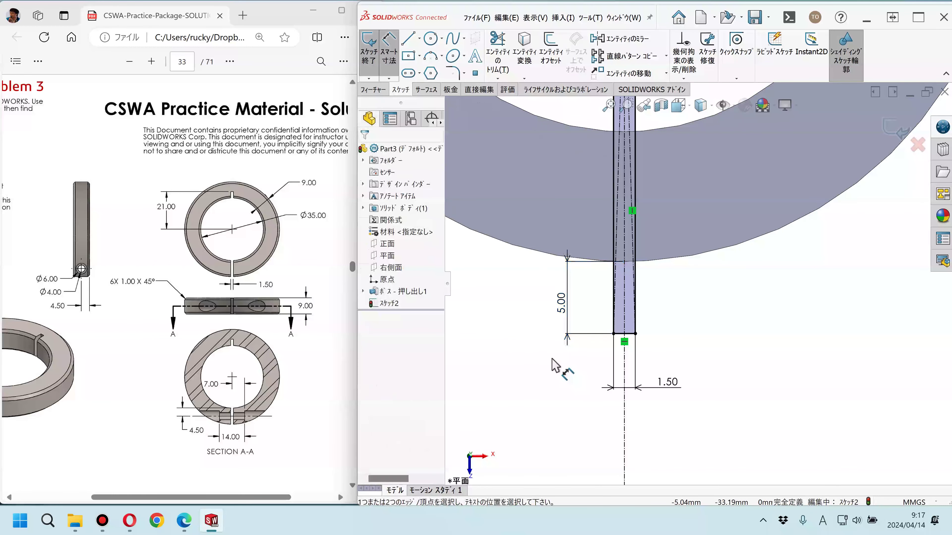
pyautogui.scroll(3, 558, 365)
pyautogui.scroll(2, 558, 363)
pyautogui.scroll(2, 596, 273)
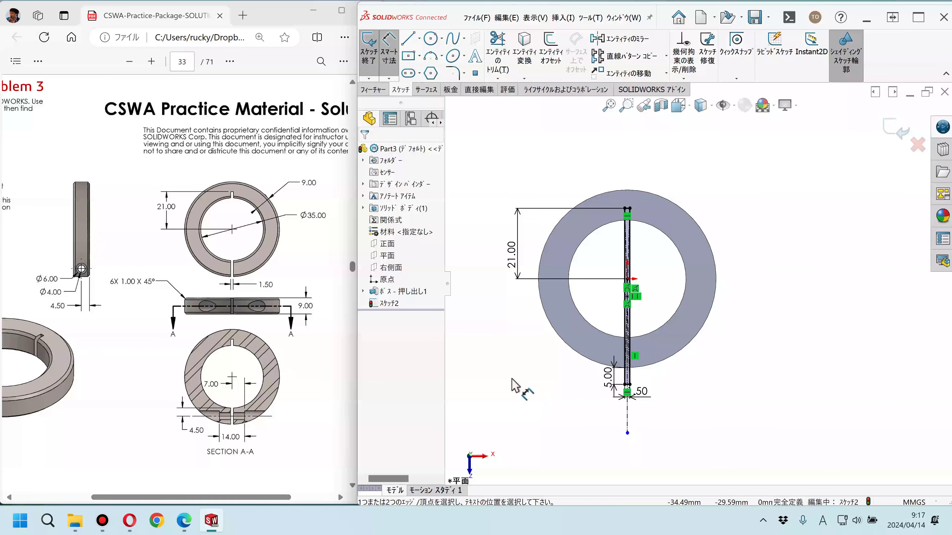
# Step: Exit the sketch and extrude-cut the slot Through All as Cut-Extrude1
pyautogui.click(376, 76)
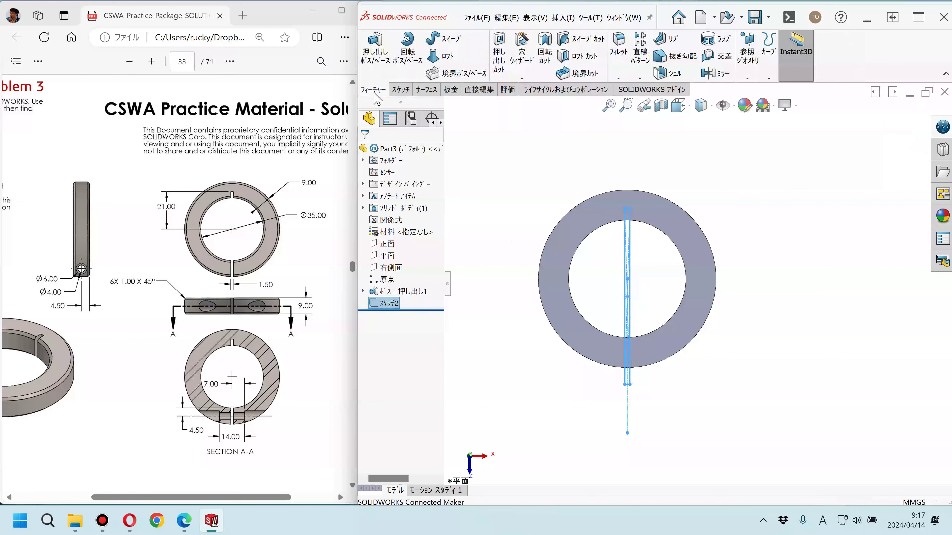
pyautogui.click(499, 50)
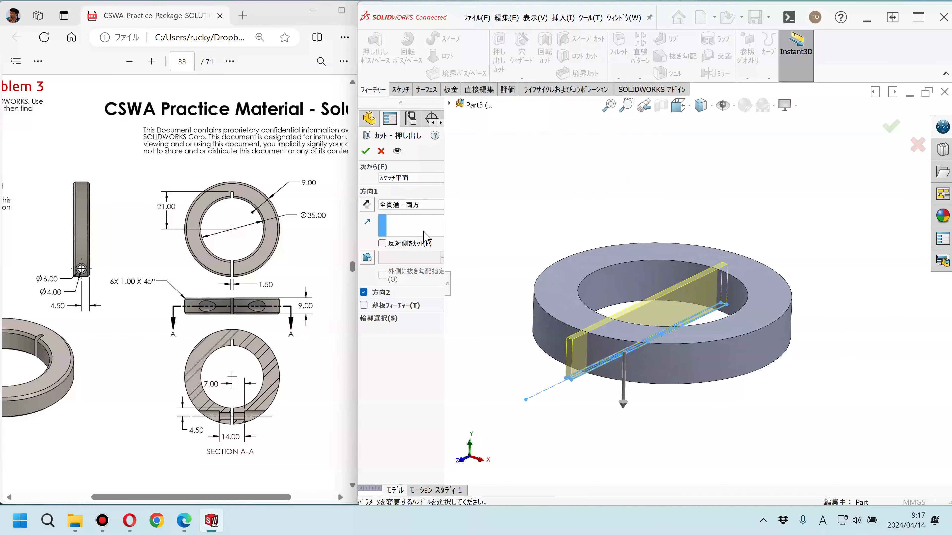
pyautogui.click(400, 206)
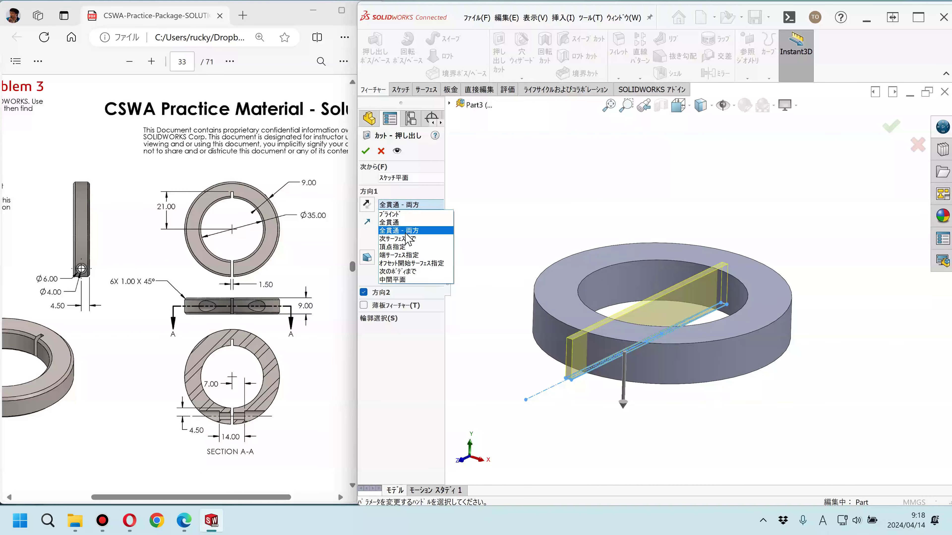
pyautogui.click(390, 222)
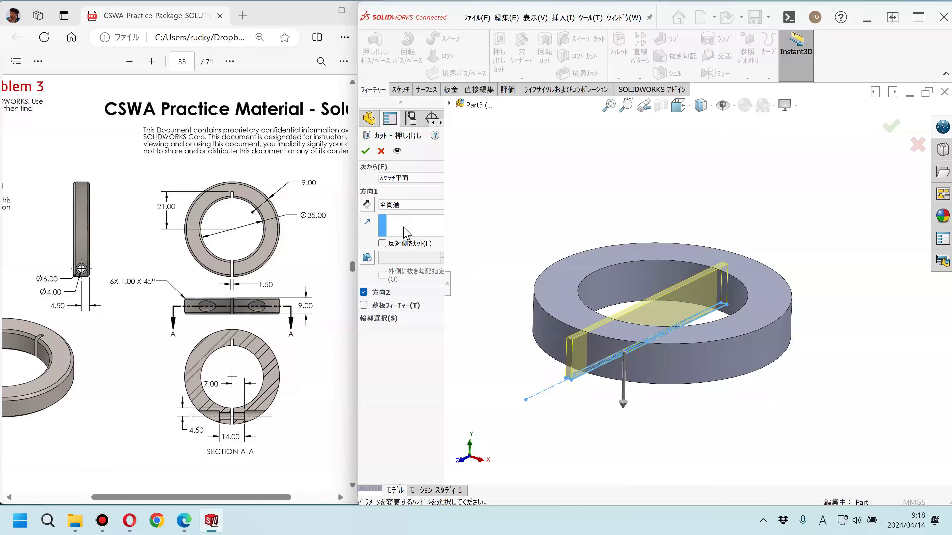
pyautogui.click(368, 151)
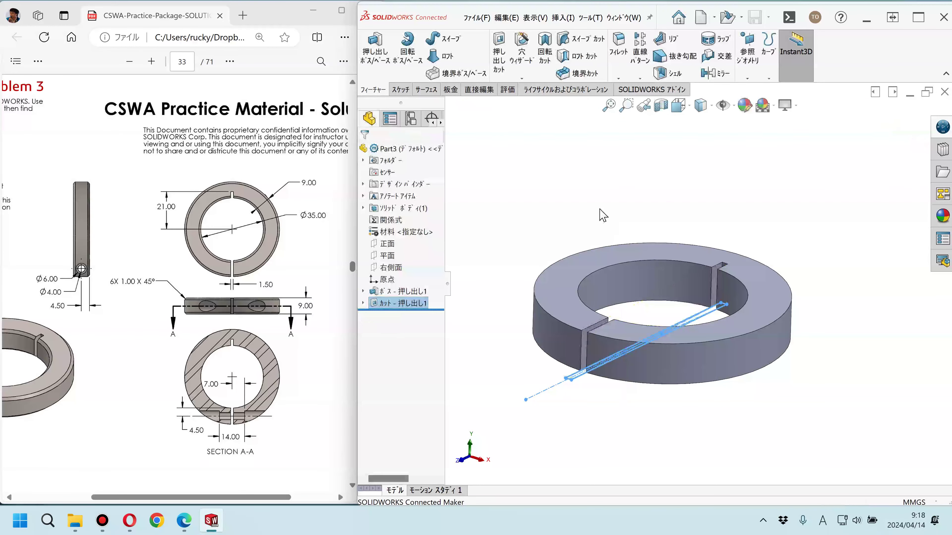
pyautogui.moveTo(613, 232)
pyautogui.mouseDown(button='middle')
pyautogui.moveTo(616, 304)
pyautogui.moveTo(621, 217)
pyautogui.moveTo(614, 258)
pyautogui.mouseUp(button='middle')
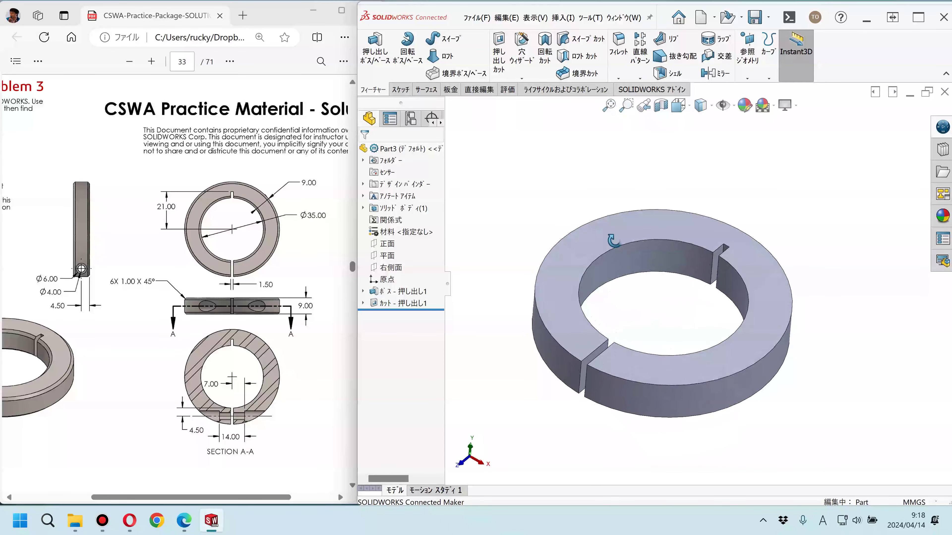
pyautogui.moveTo(612, 223); pyautogui.dragTo(618, 239, button='middle')
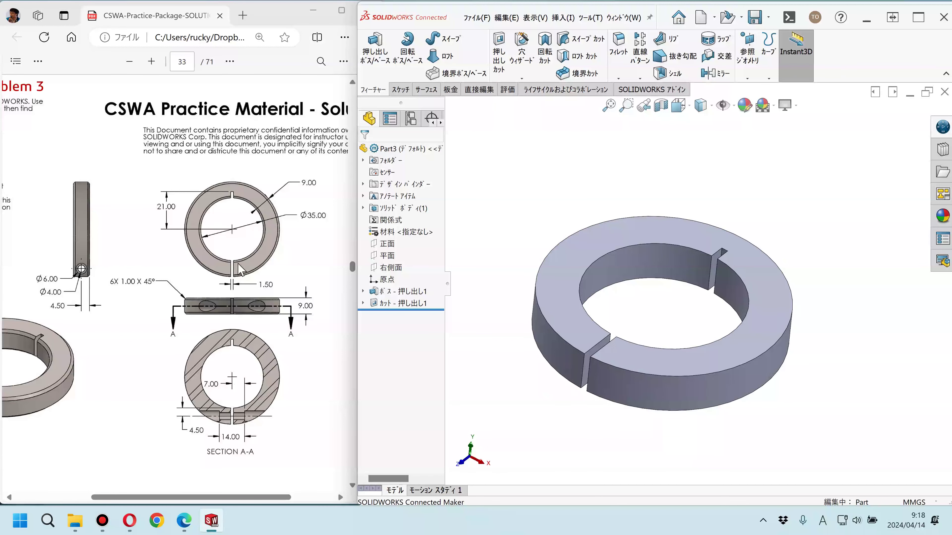
pyautogui.middleClick(218, 427)
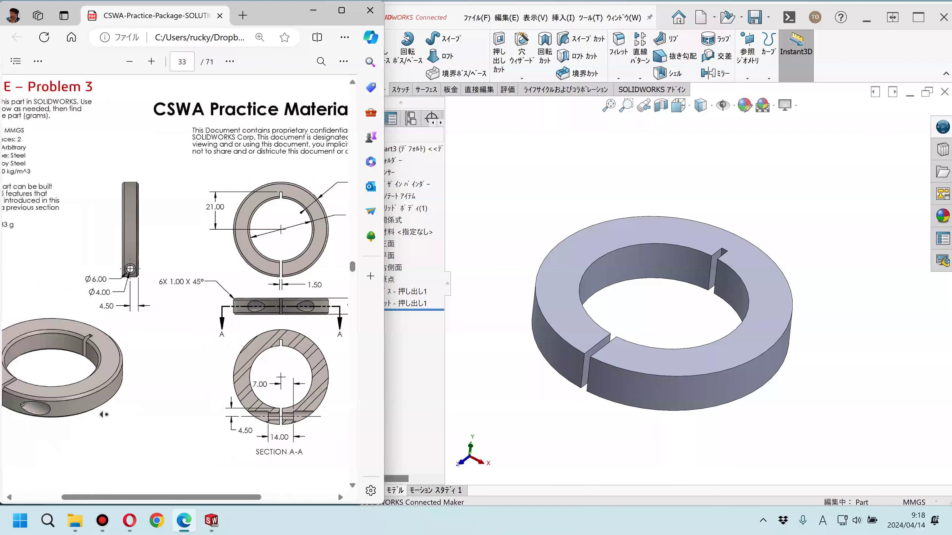
pyautogui.middleClick(45, 403)
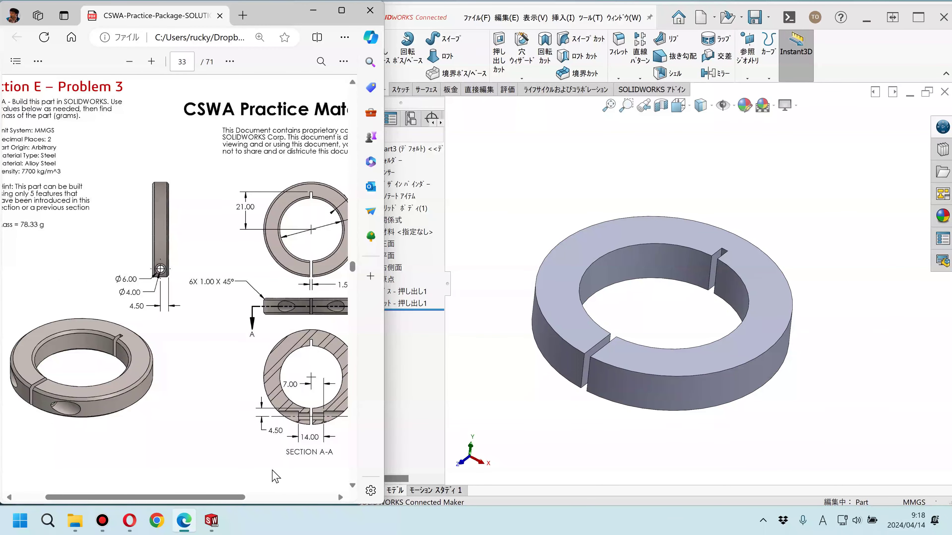
pyautogui.moveTo(235, 497); pyautogui.dragTo(269, 499)
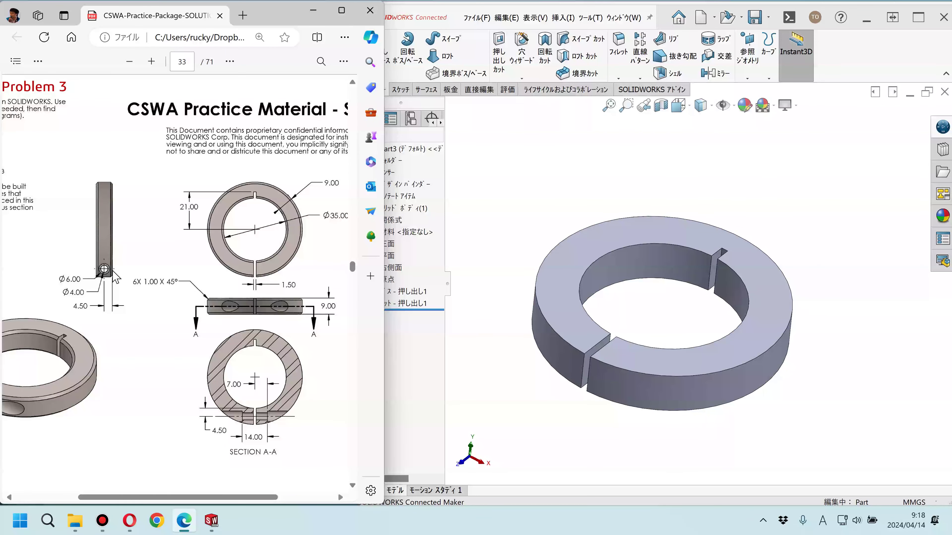
pyautogui.click(488, 165)
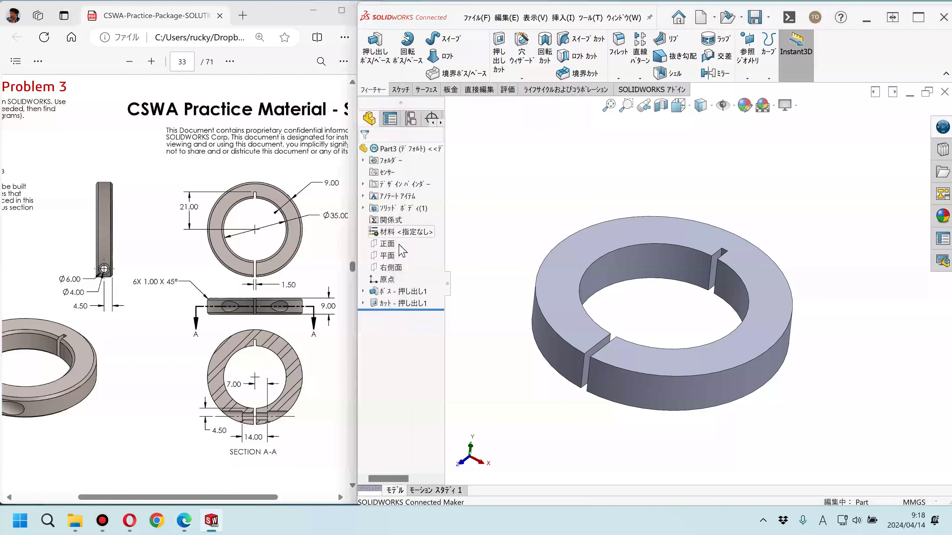
# Step: Start a new sketch on the Right plane
pyautogui.click(399, 267)
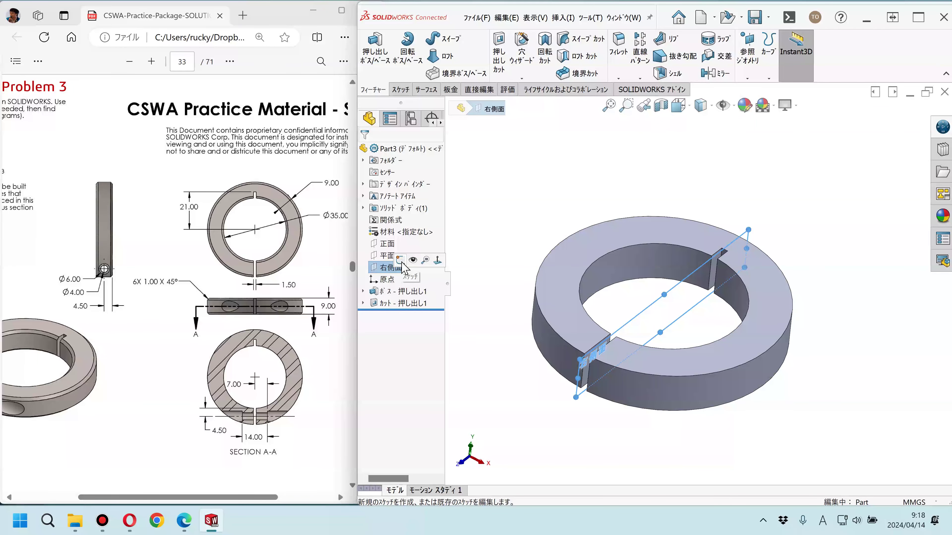
pyautogui.click(400, 260)
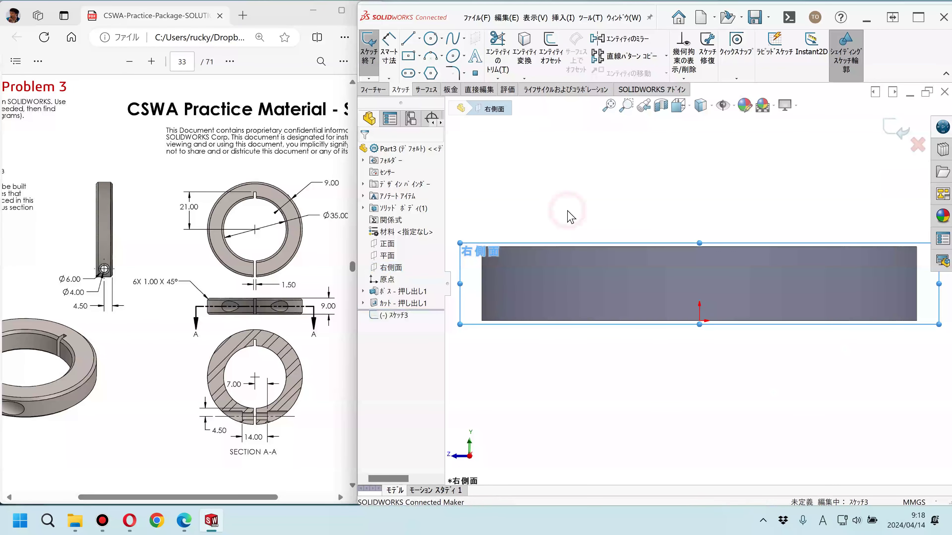
pyautogui.click(570, 217)
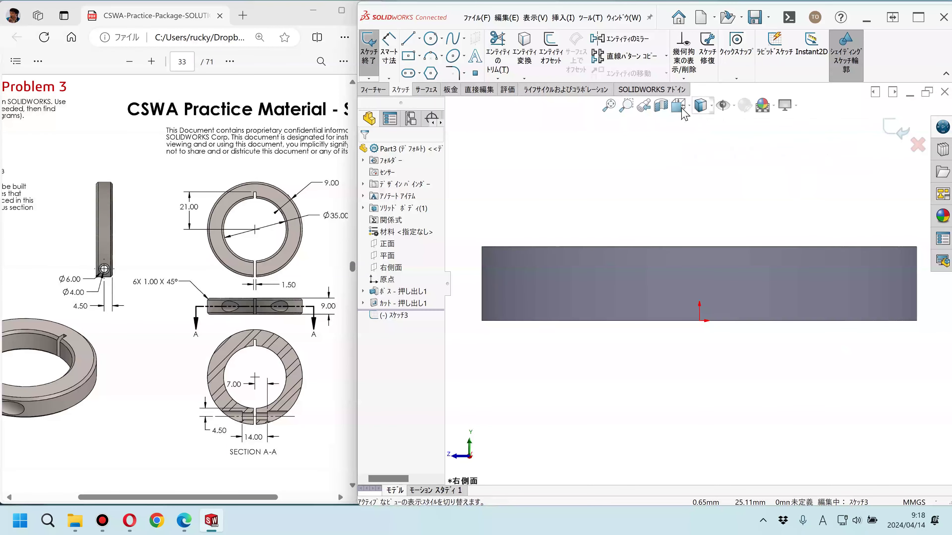
# Step: Apply a section view cut along the Right Plane
pyautogui.click(661, 106)
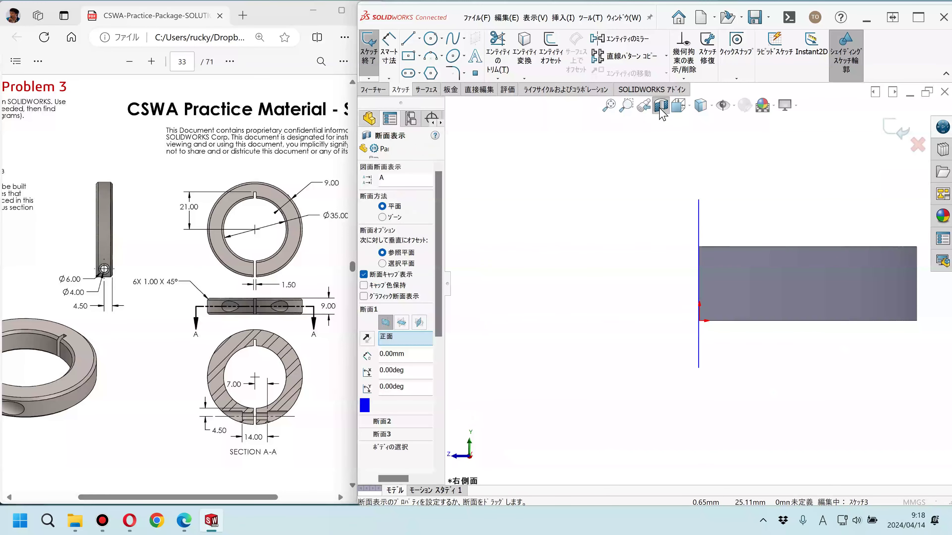
pyautogui.click(401, 323)
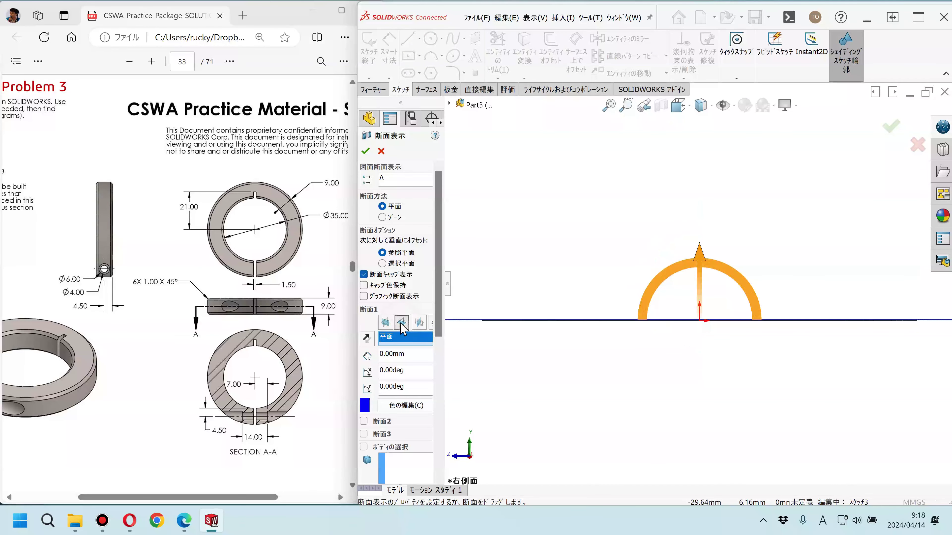
pyautogui.click(418, 323)
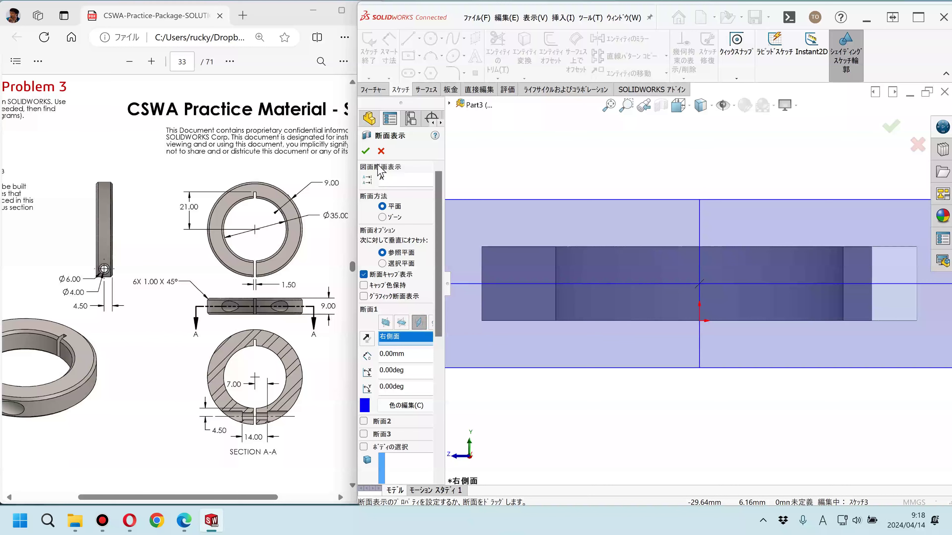
pyautogui.click(366, 151)
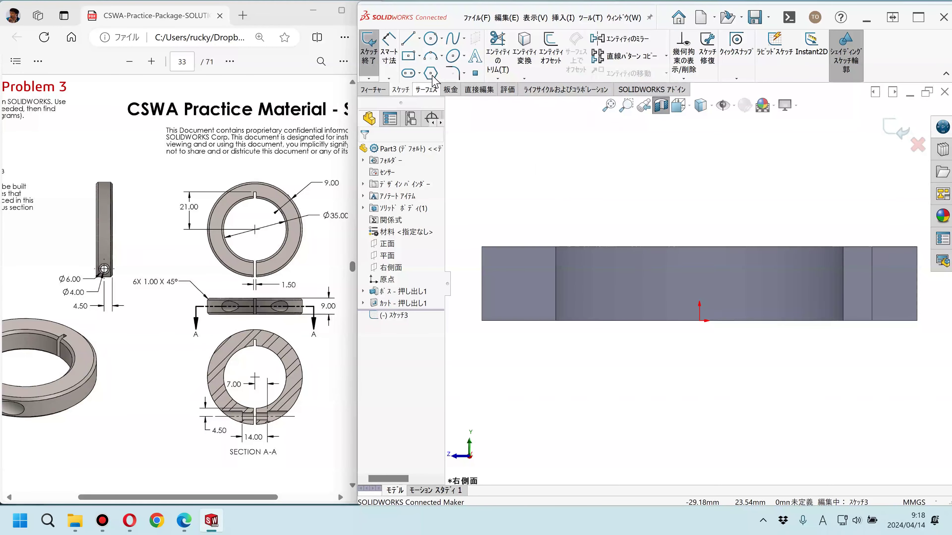
# Step: Exit the empty Right-plane sketch, discarding its changes
pyautogui.keyDown('ctrl'); pyautogui.moveTo(592, 210); pyautogui.dragTo(615, 235, button='middle'); pyautogui.keyUp('ctrl')
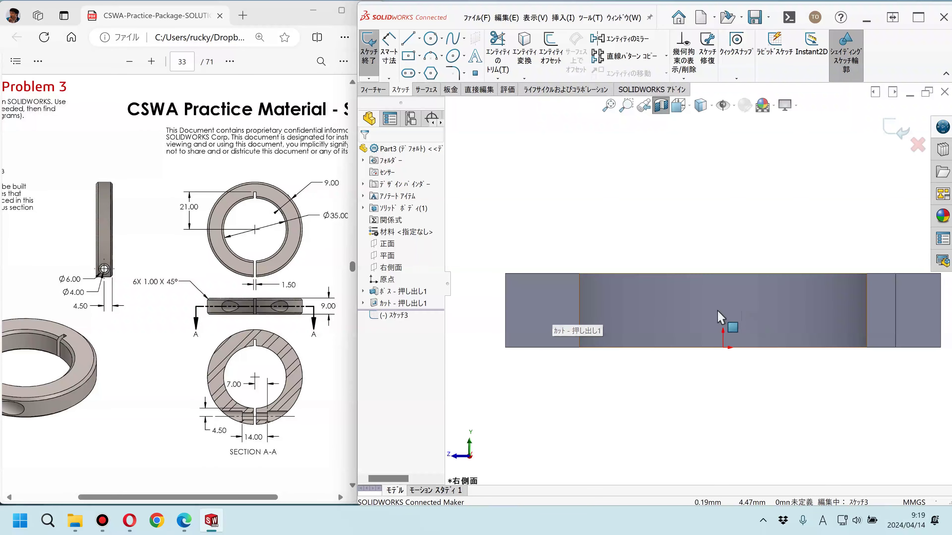
pyautogui.click(916, 146)
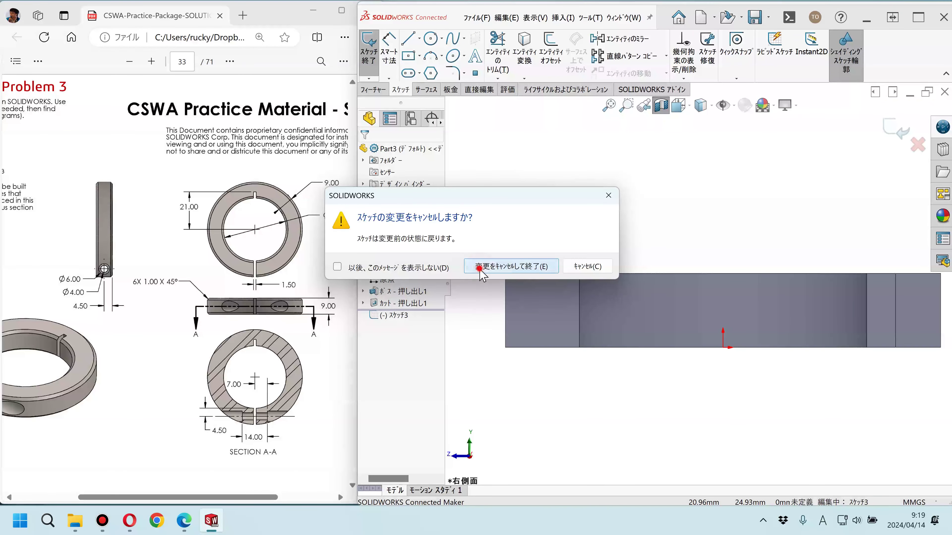
pyautogui.click(481, 267)
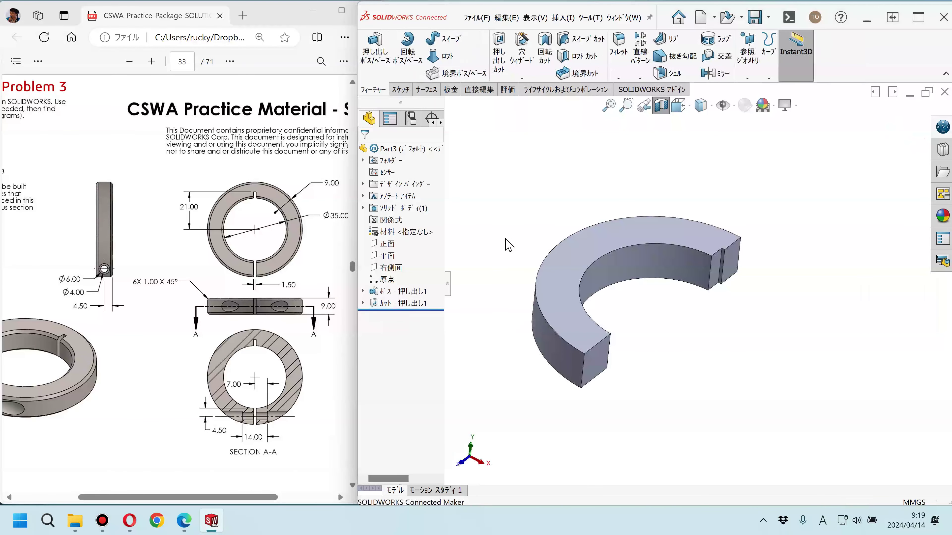
# Step: Hide the section view and change Boss-Extrude1 to a 9.00 mm Mid Plane extrusion
pyautogui.click(652, 111)
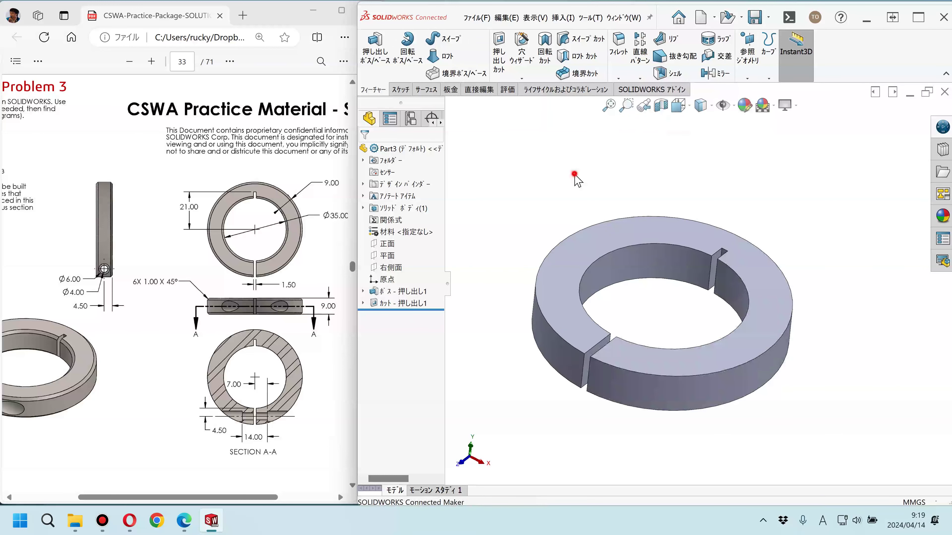
pyautogui.click(390, 294)
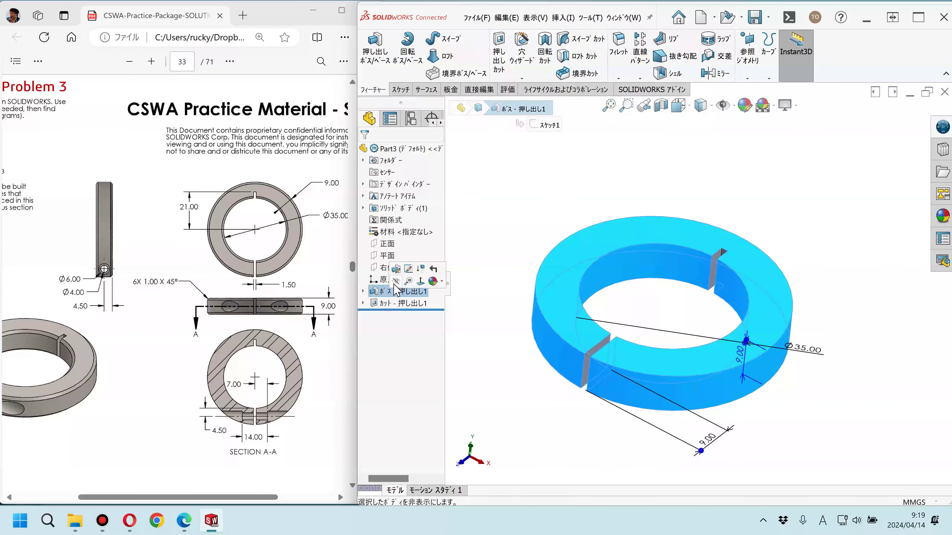
pyautogui.click(395, 271)
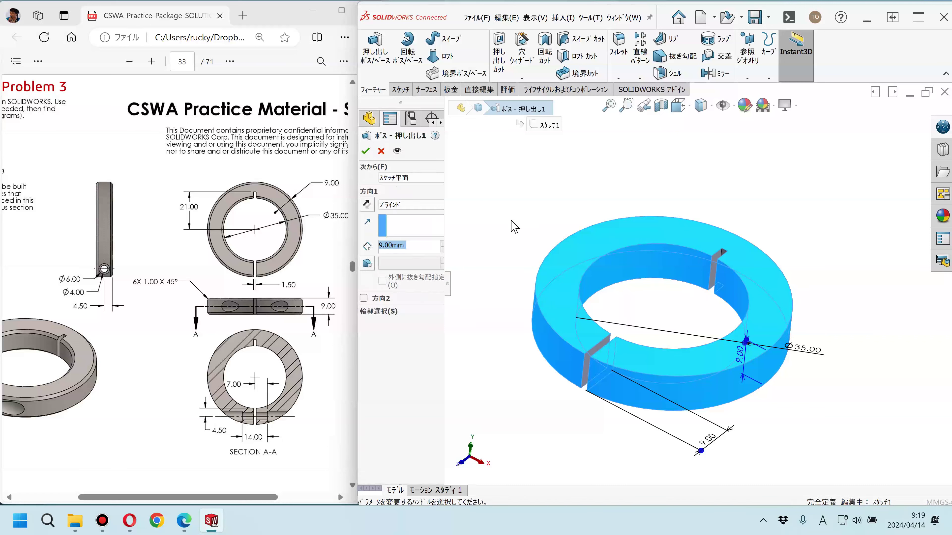
pyautogui.click(392, 207)
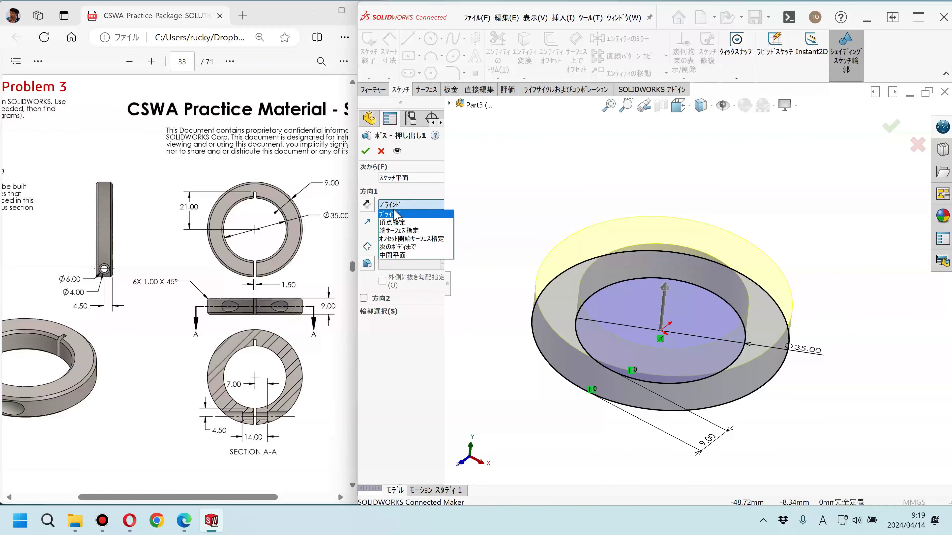
pyautogui.click(403, 258)
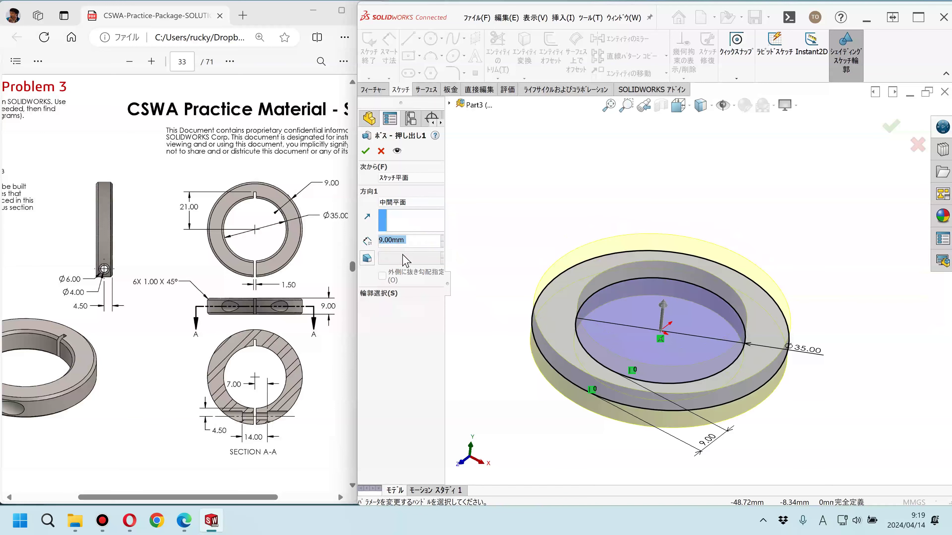
pyautogui.click(366, 152)
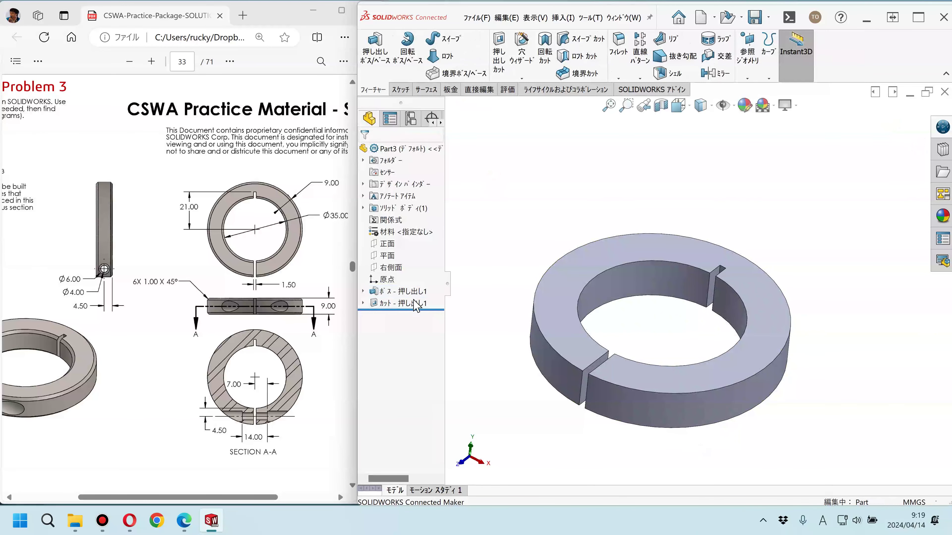
pyautogui.click(394, 303)
# Step: Change Cut-Extrude1's end condition to Through All – Both so the slot splits the ring
pyautogui.click(414, 285)
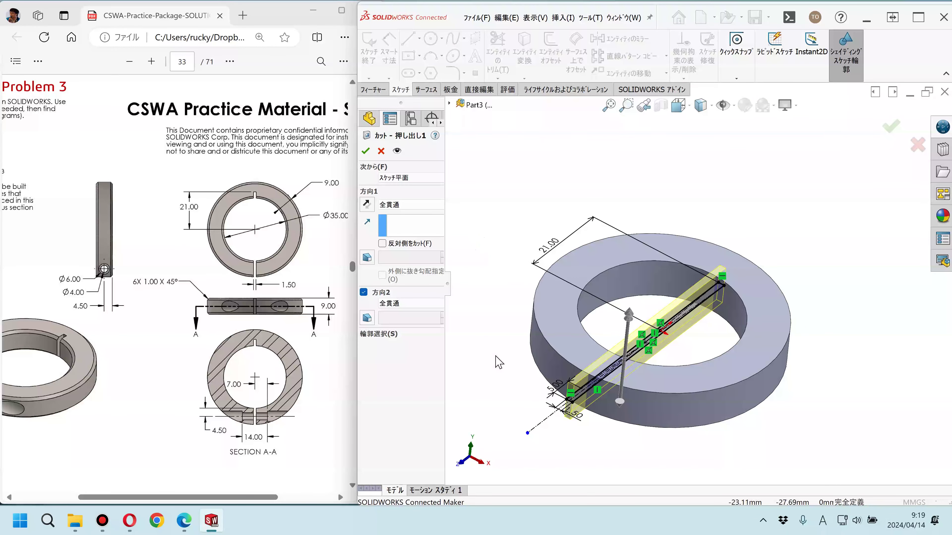
pyautogui.moveTo(493, 323)
pyautogui.mouseDown(button='middle')
pyautogui.moveTo(480, 277)
pyautogui.moveTo(479, 295)
pyautogui.moveTo(406, 312)
pyautogui.mouseUp(button='middle')
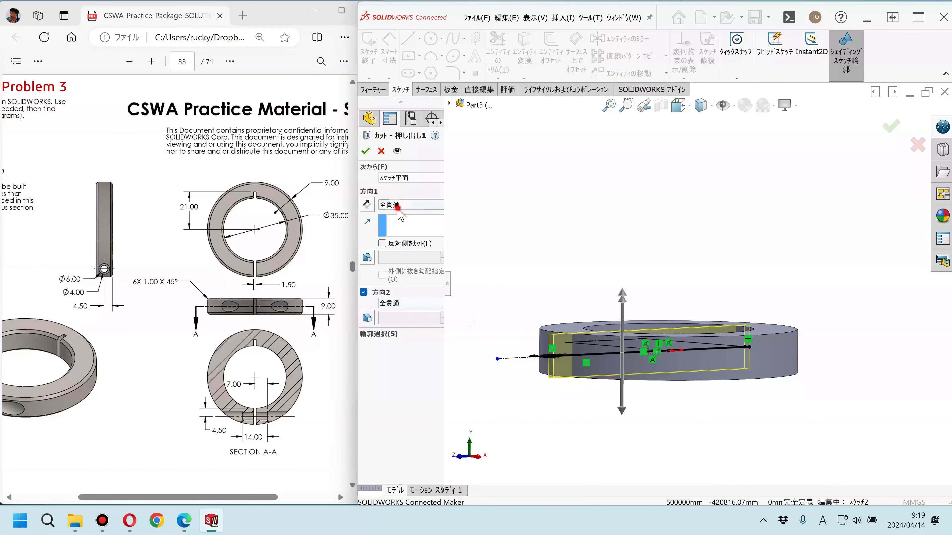
pyautogui.click(408, 205)
pyautogui.click(397, 234)
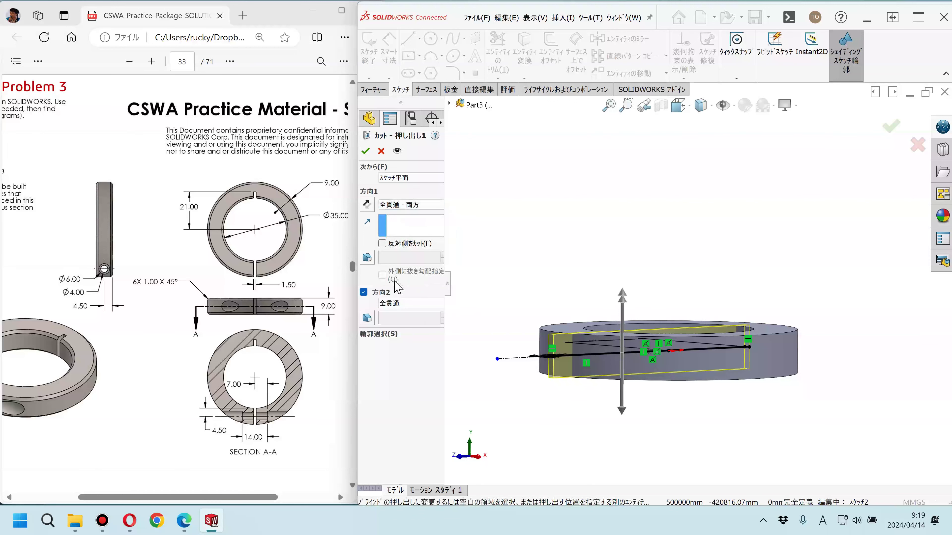
pyautogui.click(365, 151)
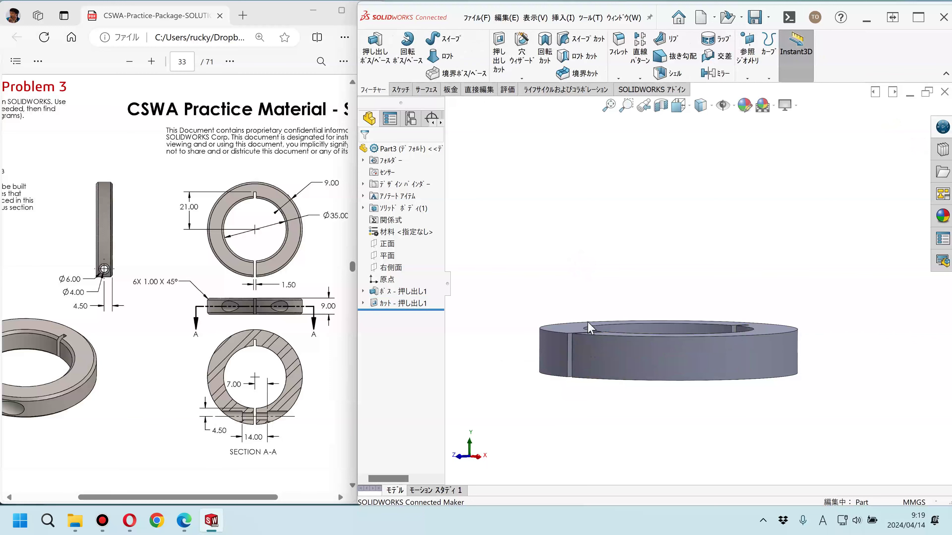
# Step: Start a new sketch on the Right Plane with a Right Plane section view
pyautogui.hotkey('ctrl', '7')
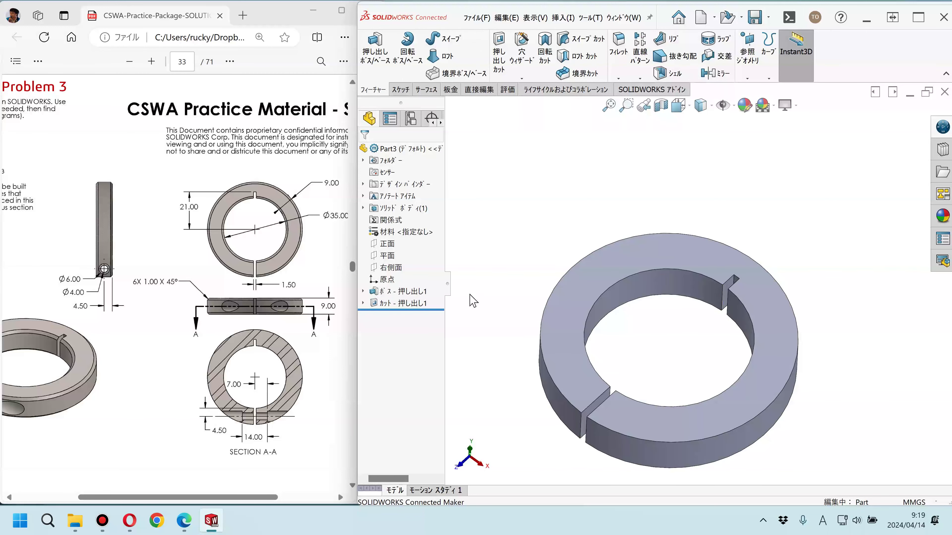
pyautogui.click(386, 268)
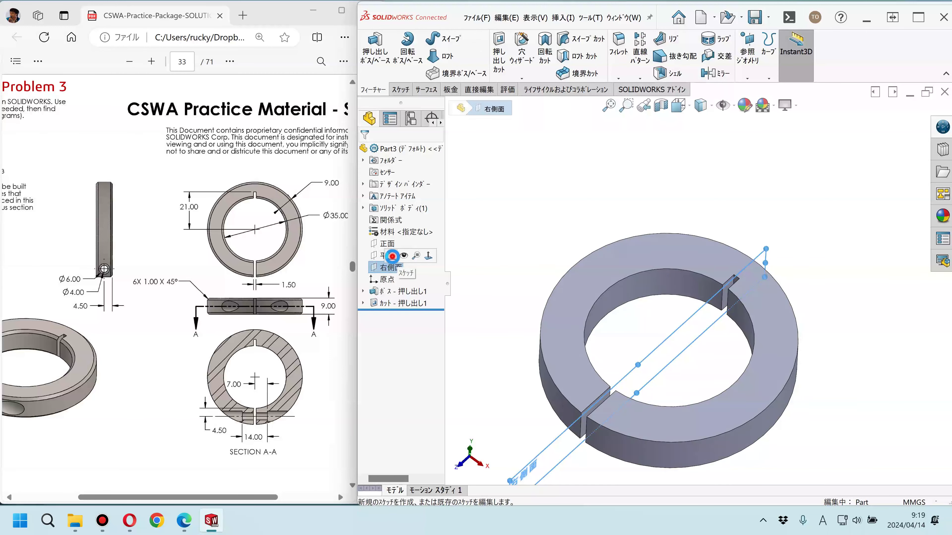
pyautogui.click(400, 255)
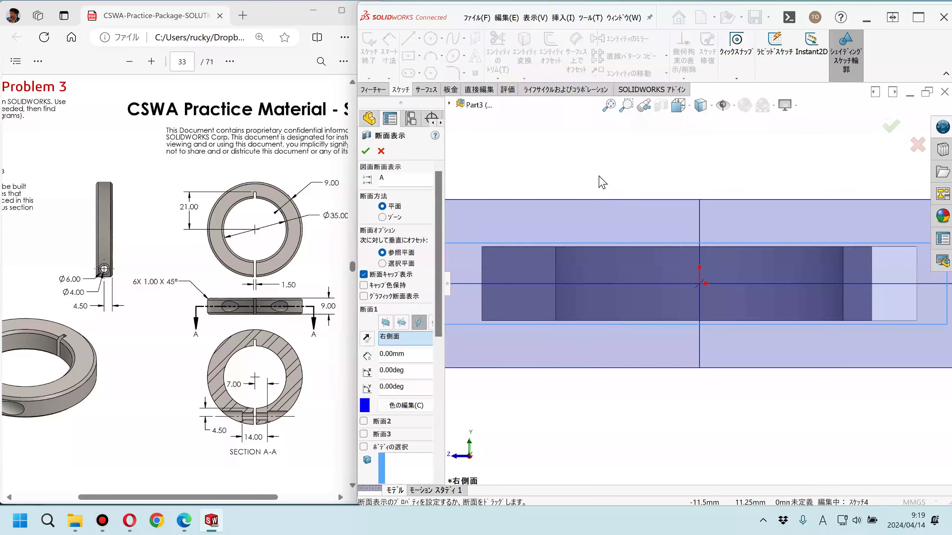
pyautogui.click(365, 151)
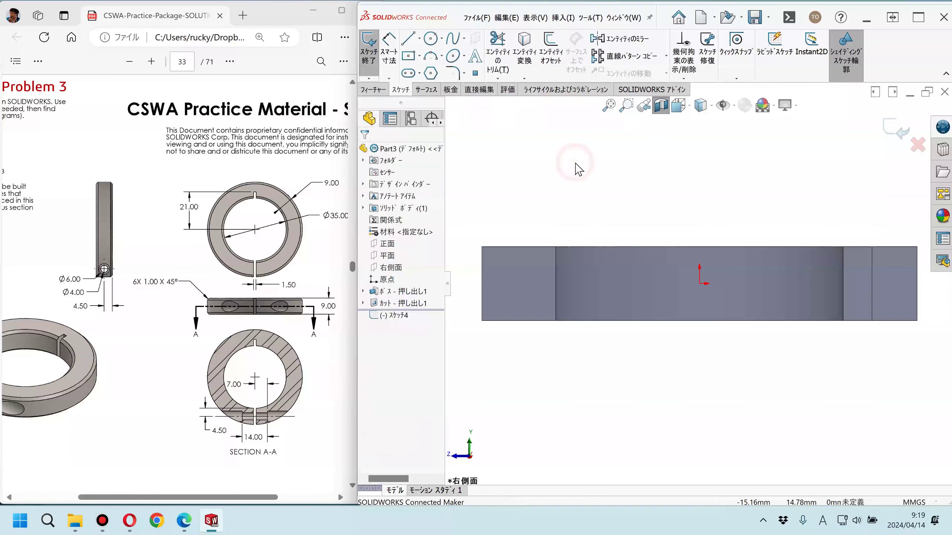
pyautogui.keyDown('ctrl'); pyautogui.moveTo(706, 292); pyautogui.dragTo(731, 305, button='middle'); pyautogui.keyUp('ctrl')
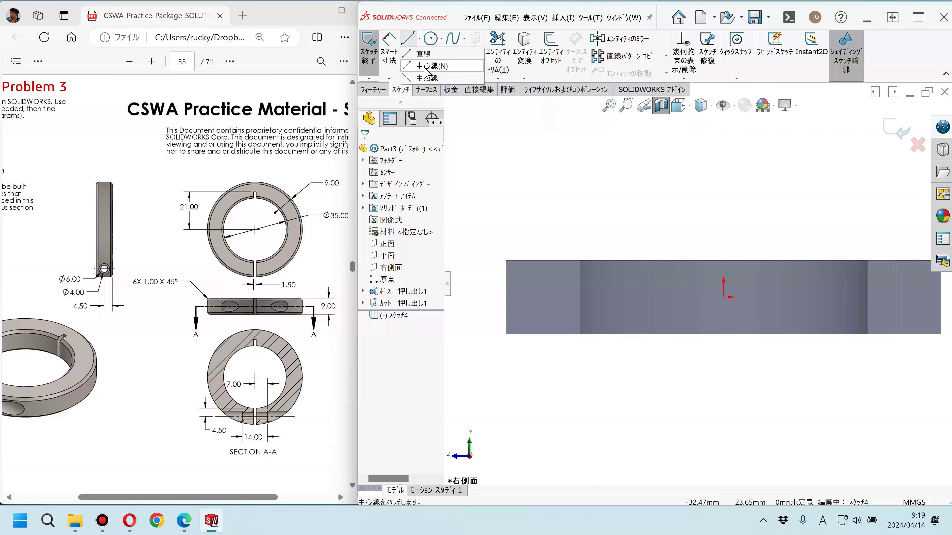
# Step: Draw a horizontal centerline from the origin leftward past the ring's edge
pyautogui.press('l')
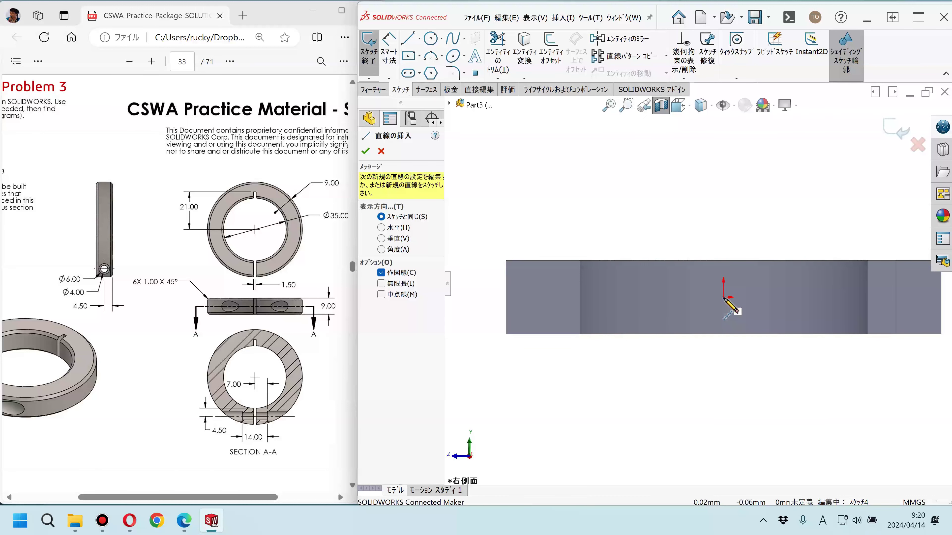
pyautogui.click(724, 298)
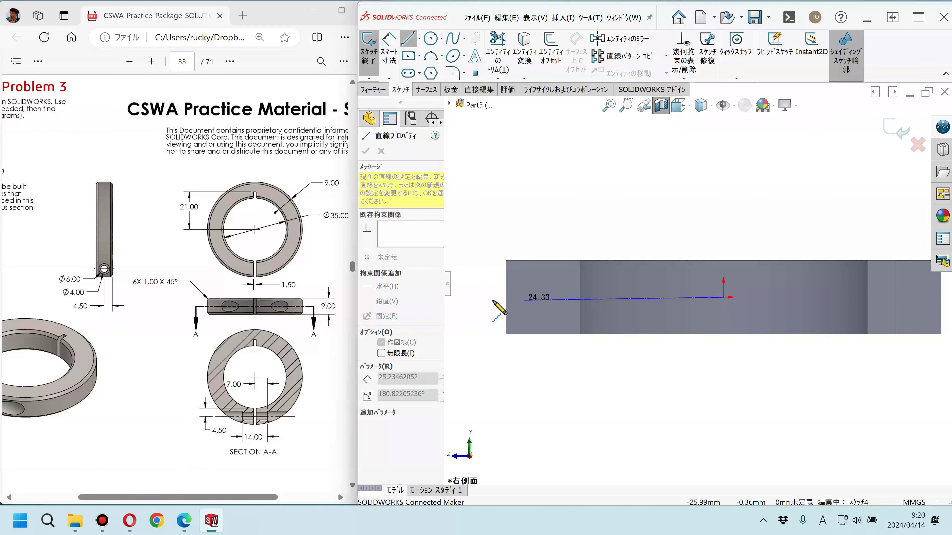
pyautogui.click(471, 297)
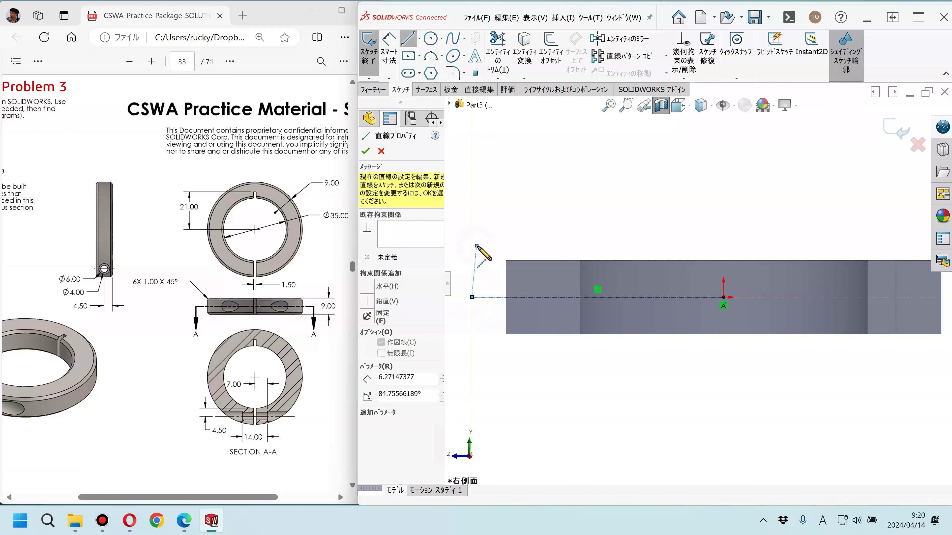
pyautogui.press('Escape')
pyautogui.scroll(-1, 488, 324)
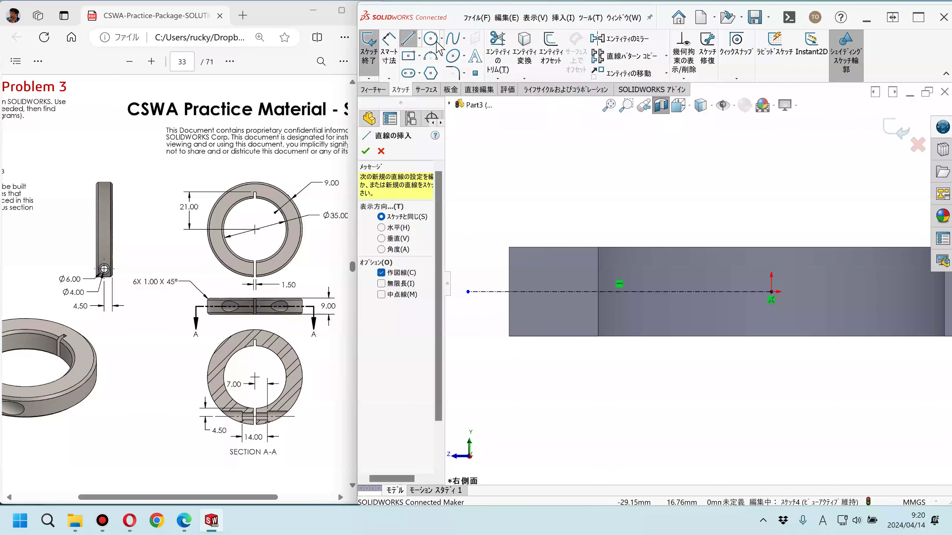
# Step: Draw a circle on the centerline and dimension its diameter to 4 mm
pyautogui.press('Escape')
pyautogui.press('c')
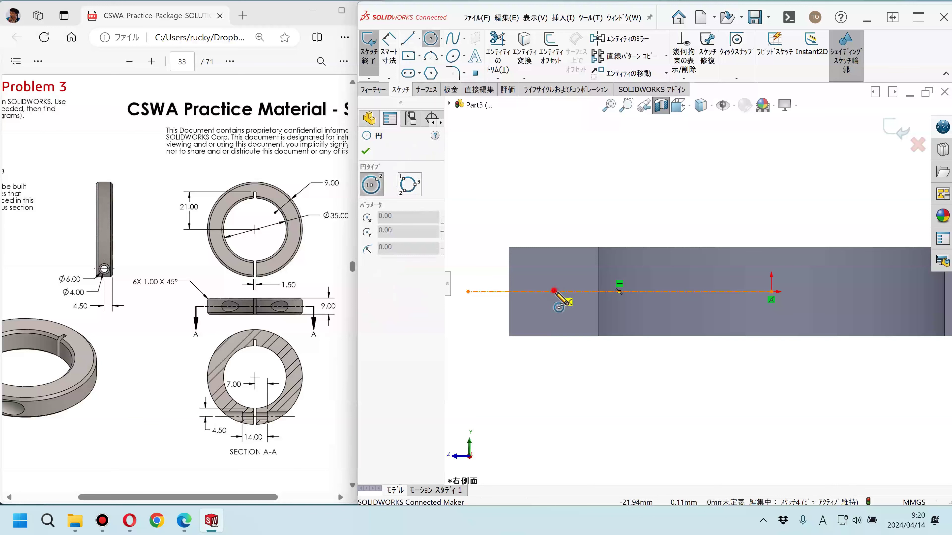
pyautogui.click(554, 292)
pyautogui.click(570, 307)
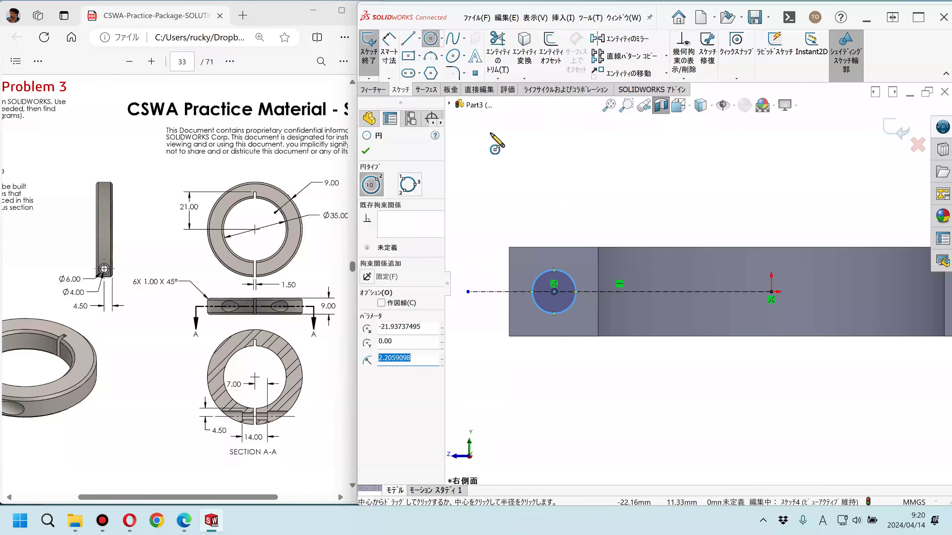
pyautogui.click(390, 62)
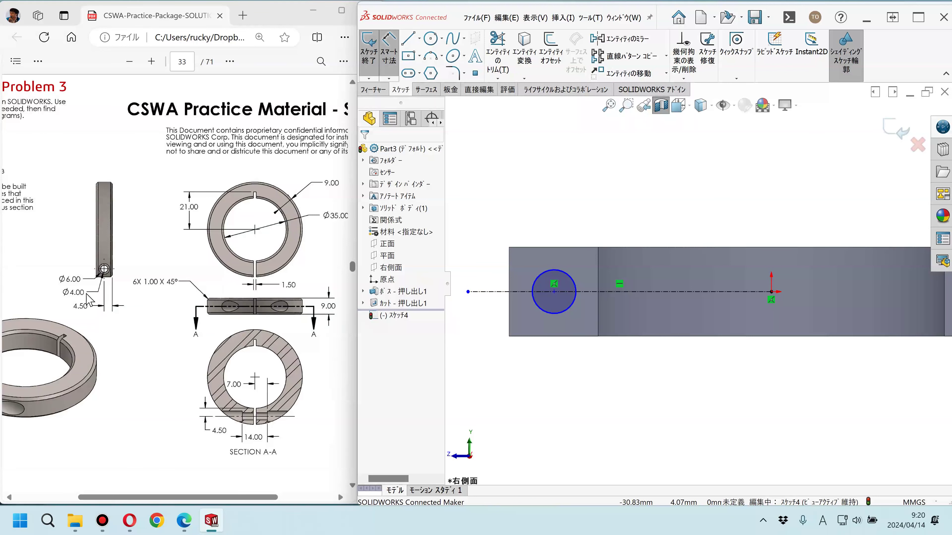
pyautogui.click(568, 280)
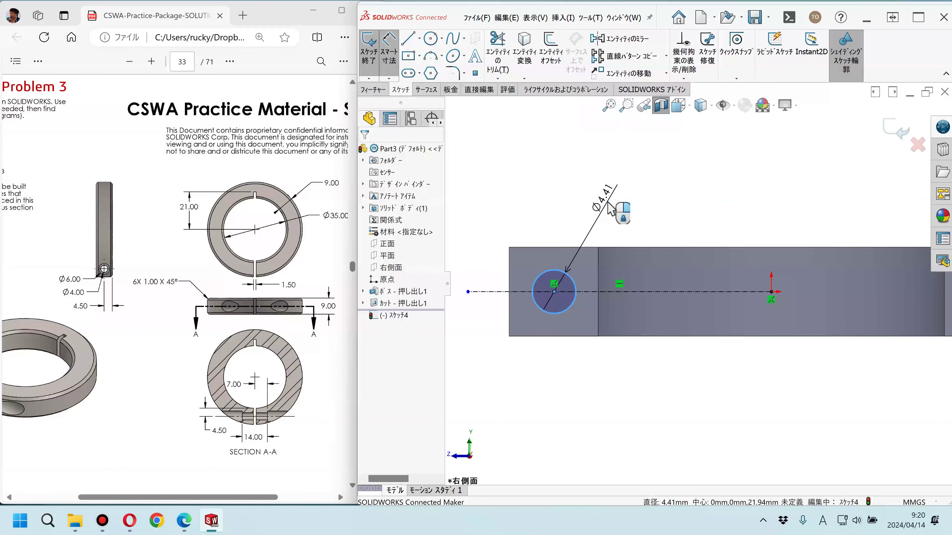
pyautogui.click(610, 208)
pyautogui.write('4')
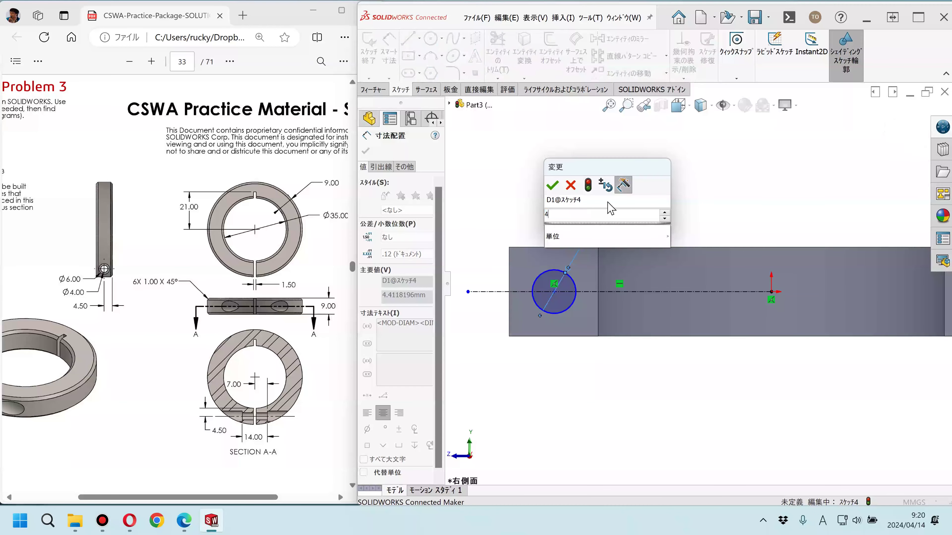
pyautogui.press('Return')
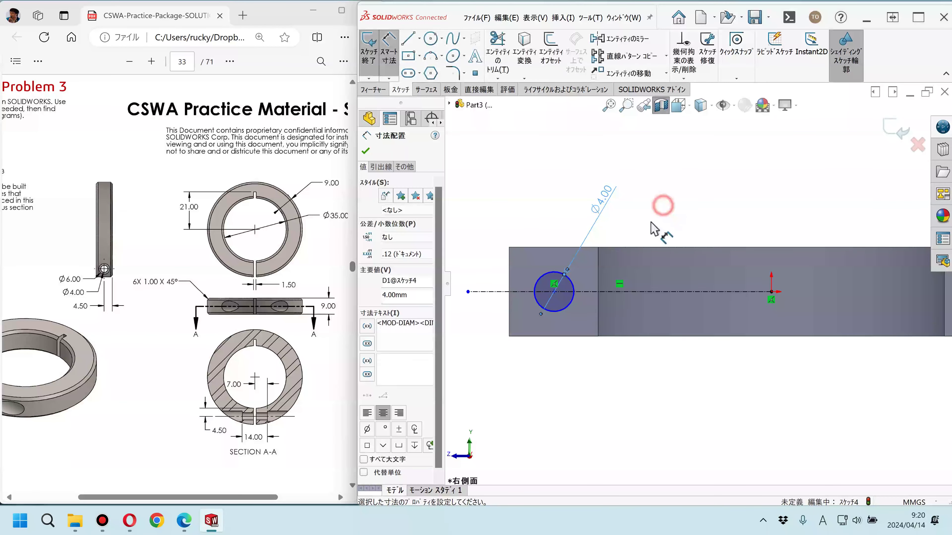
# Step: Dimension the circle's centre 4.50 mm from the ring's flat edge
pyautogui.click(218, 435)
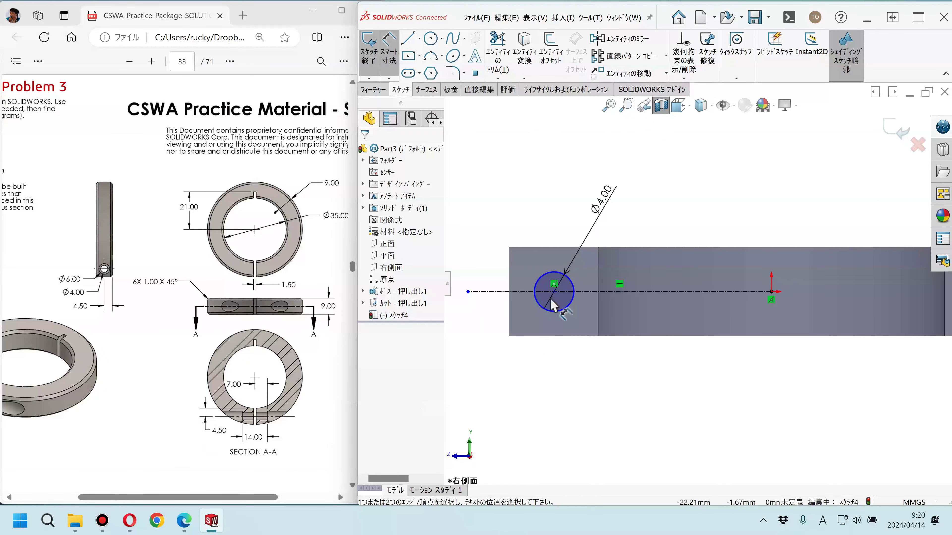
pyautogui.click(555, 293)
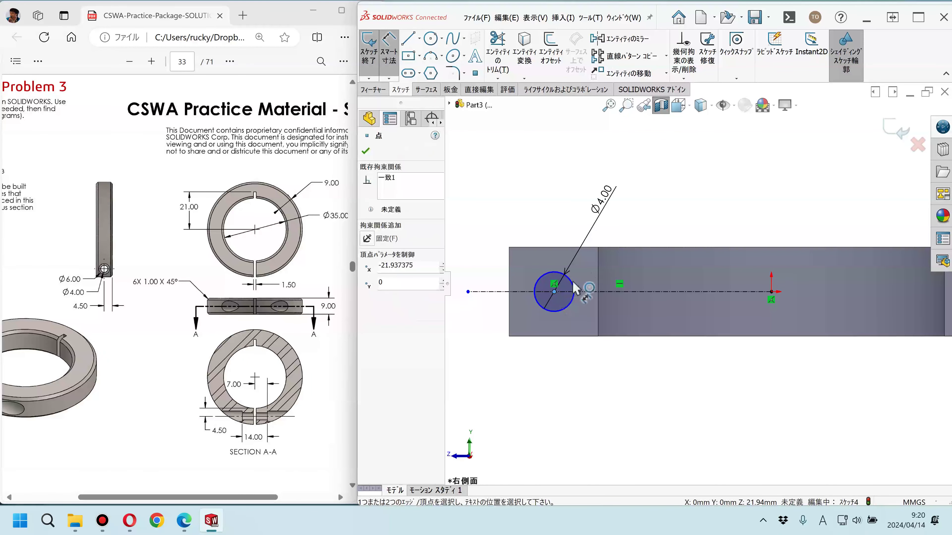
pyautogui.click(598, 267)
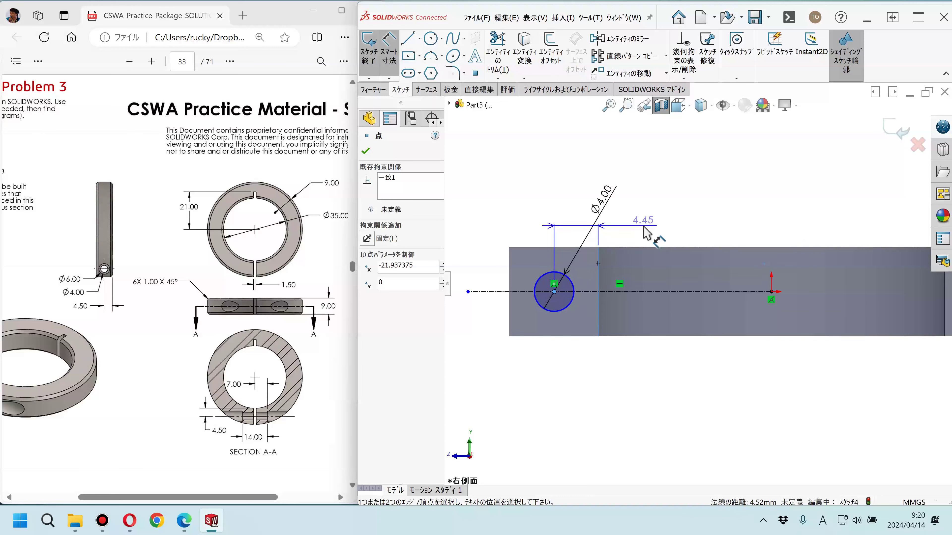
pyautogui.click(643, 226)
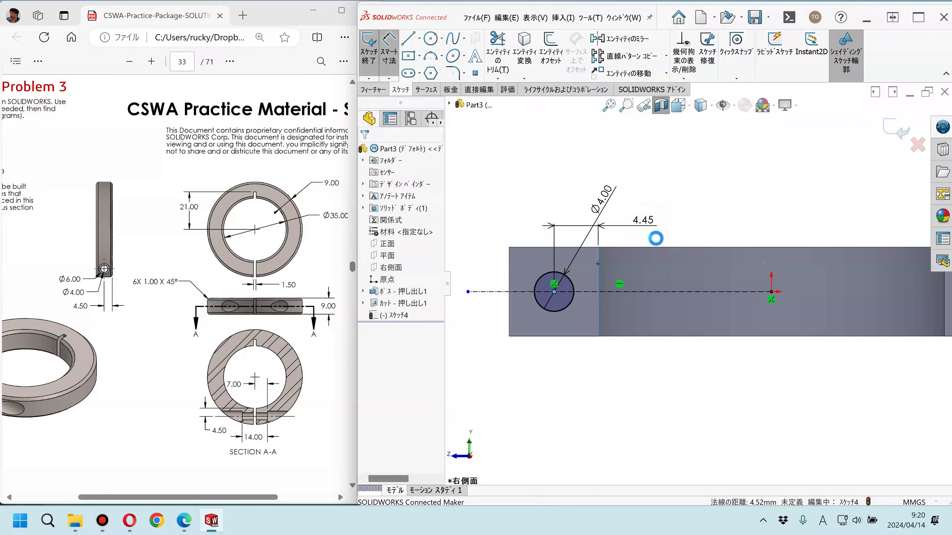
pyautogui.write('4.')
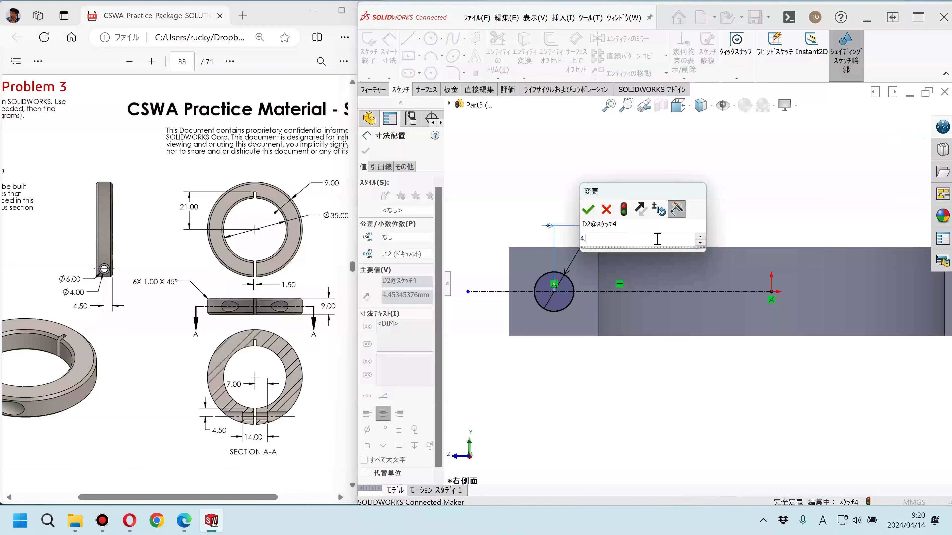
pyautogui.write('45')
pyautogui.press('Return')
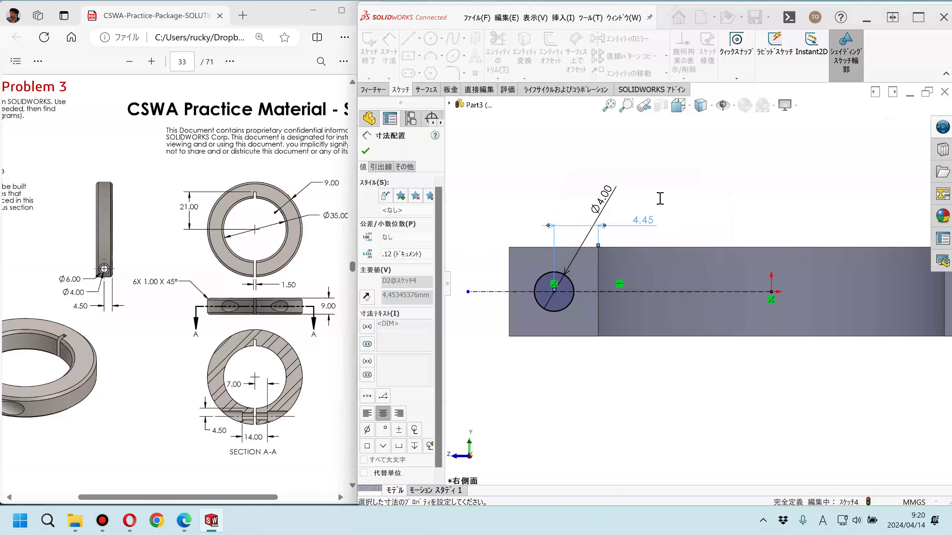
pyautogui.press('Escape')
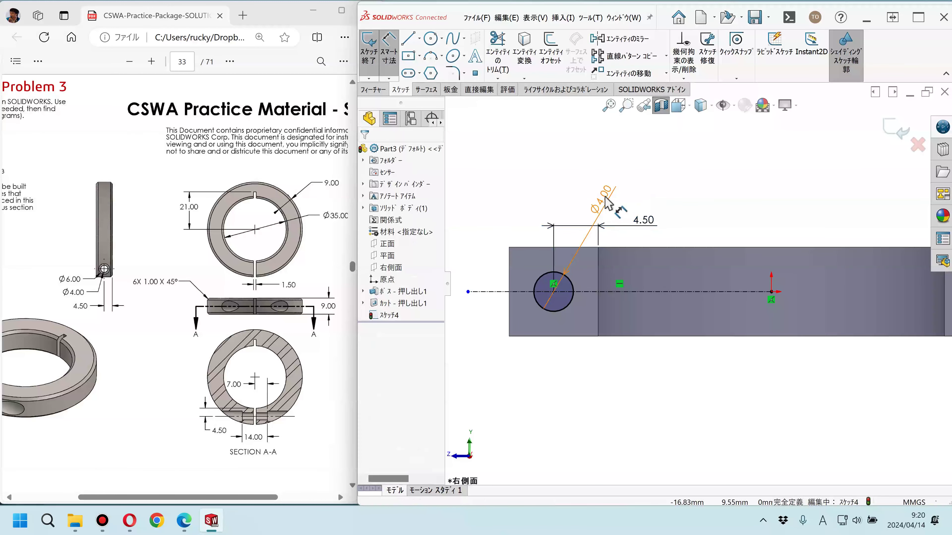
# Step: Move the Ø4.00 label to the circle's upper left, check the centerline, and exit the sketch
pyautogui.press('Escape')
pyautogui.moveTo(607, 202); pyautogui.dragTo(494, 208)
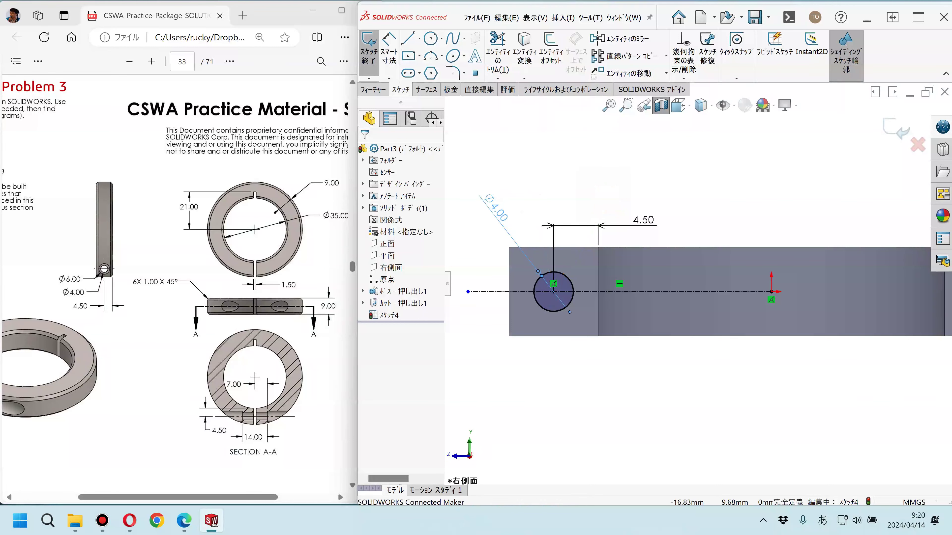
pyautogui.click(669, 182)
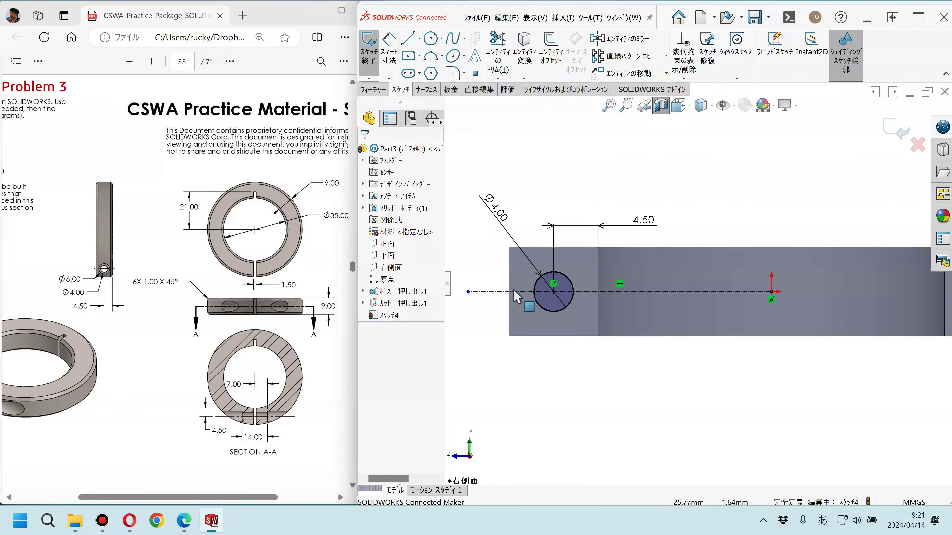
pyautogui.click(498, 292)
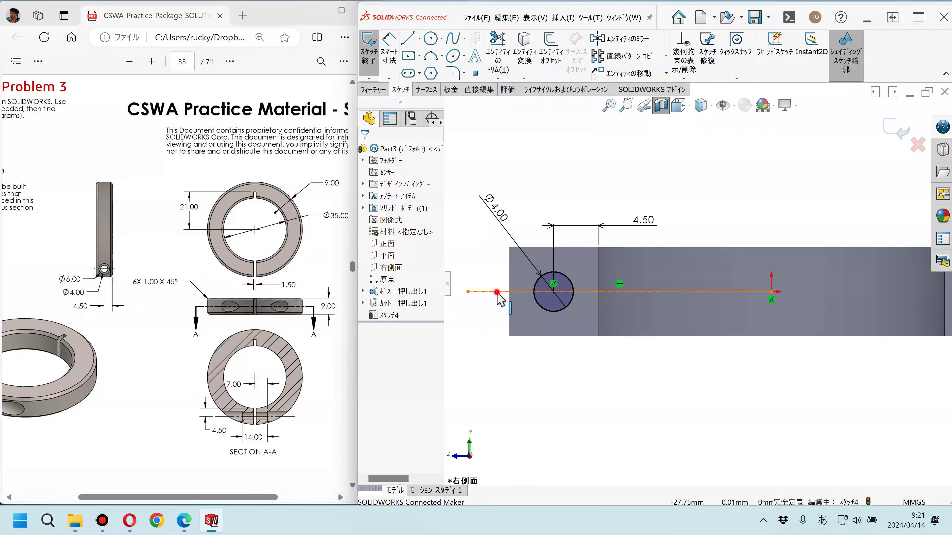
pyautogui.click(646, 397)
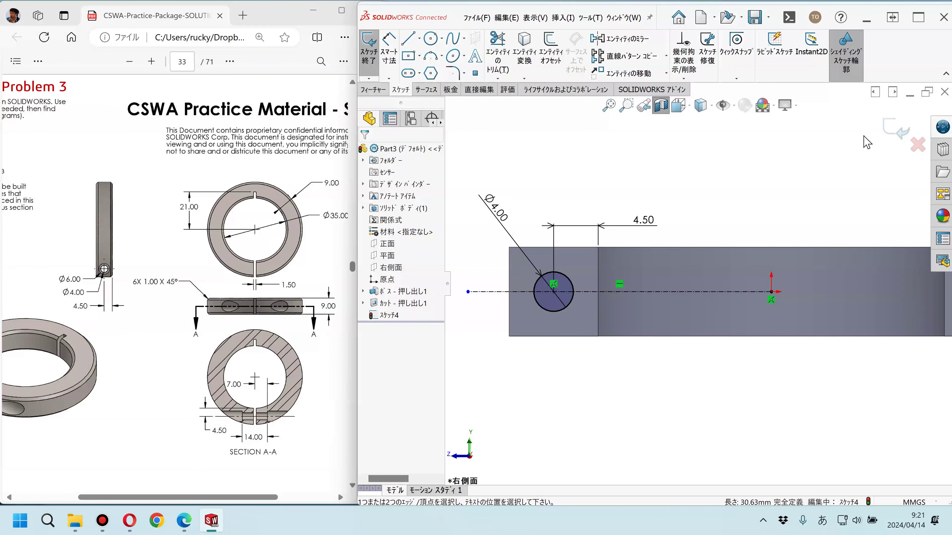
pyautogui.click(897, 132)
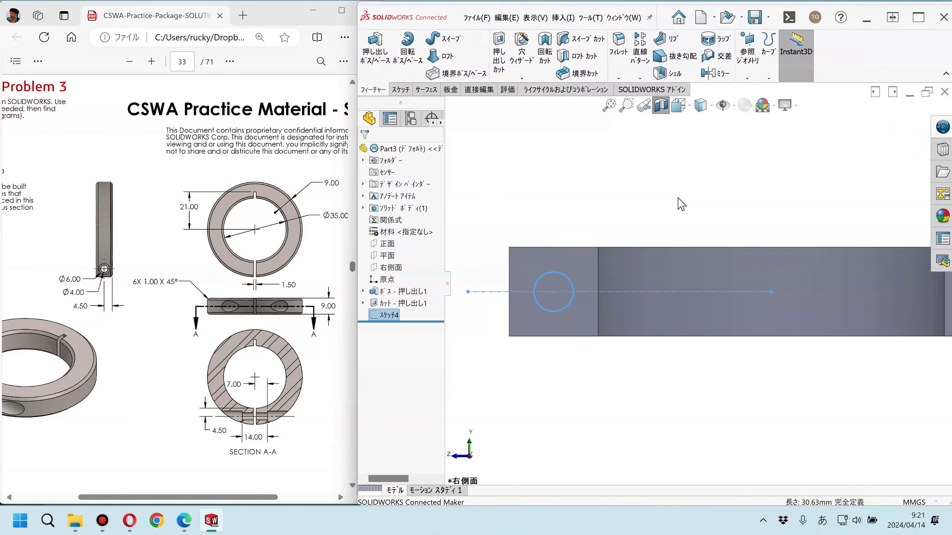
# Step: Extrude-cut Sketch4's Ø4 circle Mid Plane 14 mm deep to make Cut-Extrude2
pyautogui.press('f')
pyautogui.moveTo(721, 219); pyautogui.dragTo(739, 336, button='middle')
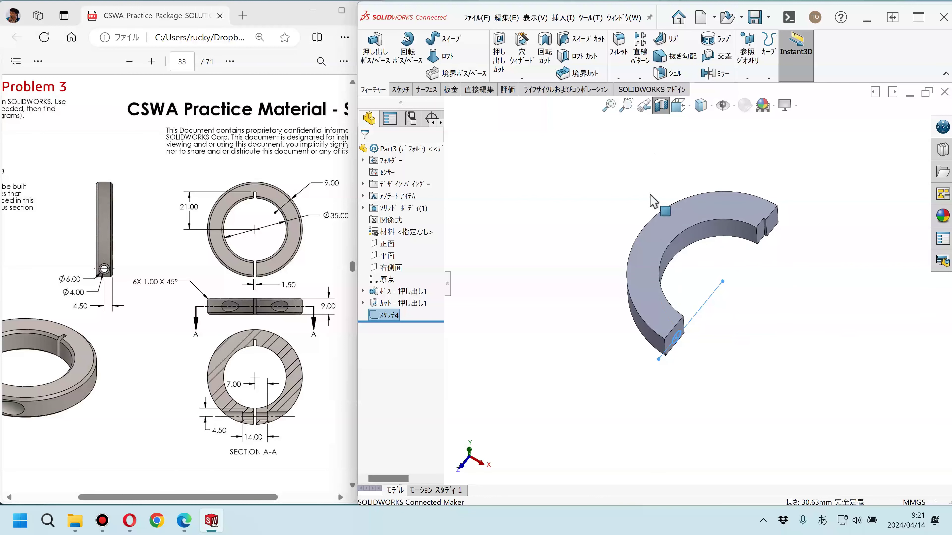
pyautogui.press('Escape')
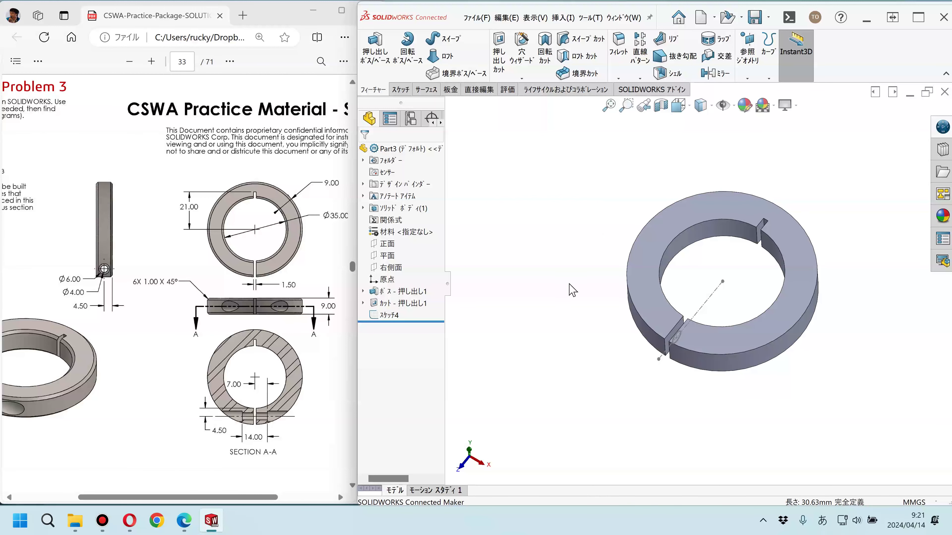
pyautogui.click(391, 316)
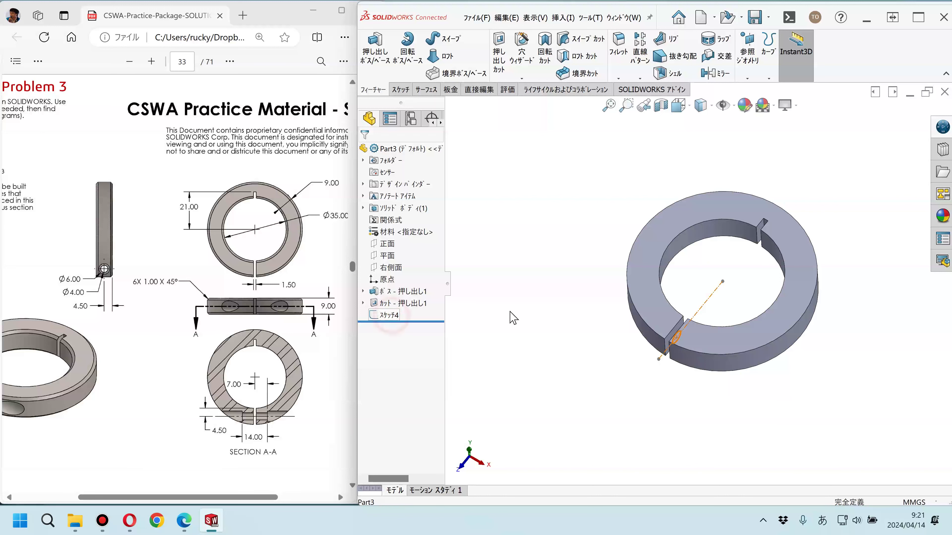
pyautogui.click(504, 67)
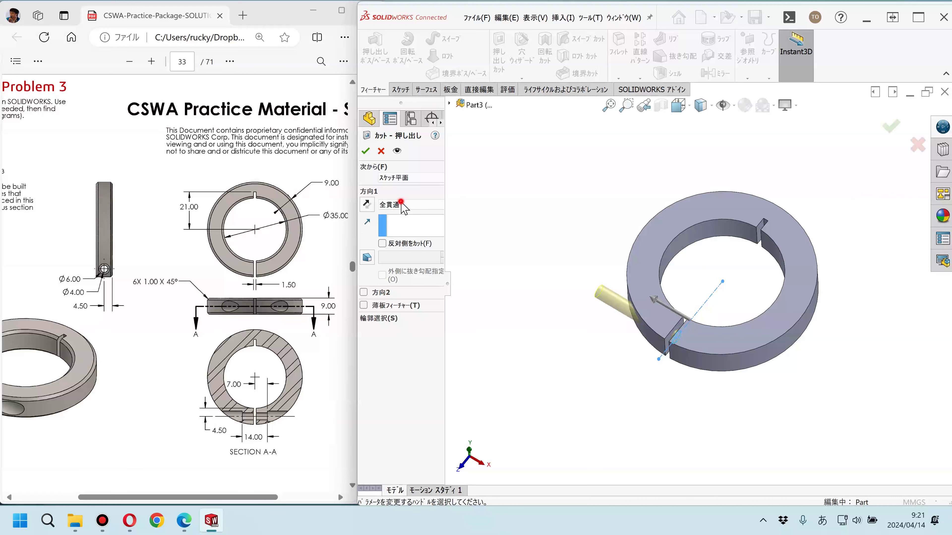
pyautogui.click(401, 204)
pyautogui.click(398, 280)
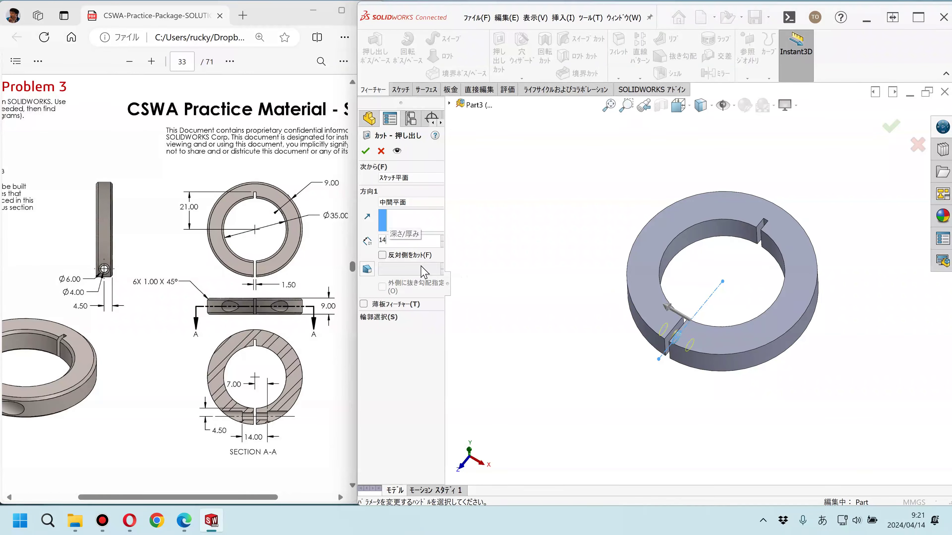
pyautogui.press('Return')
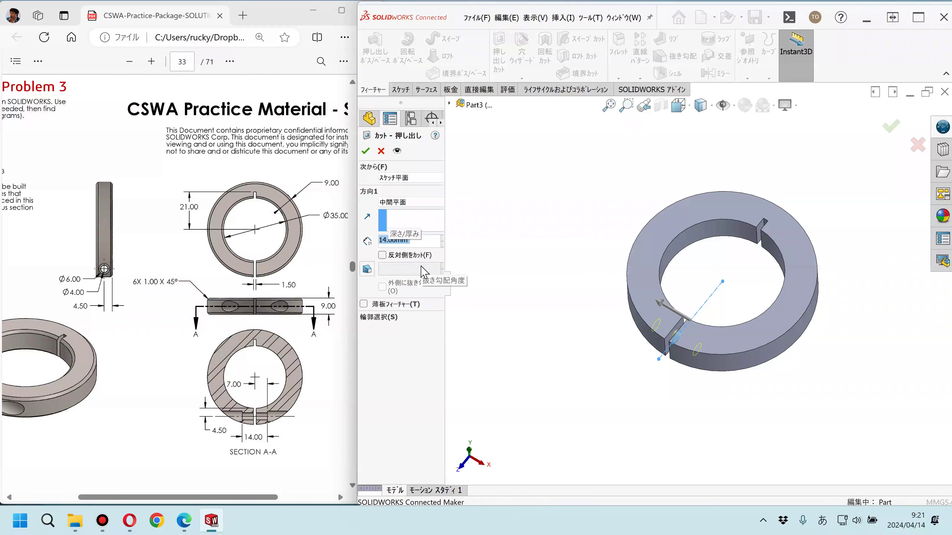
pyautogui.click(600, 359)
pyautogui.scroll(-5, 663, 362)
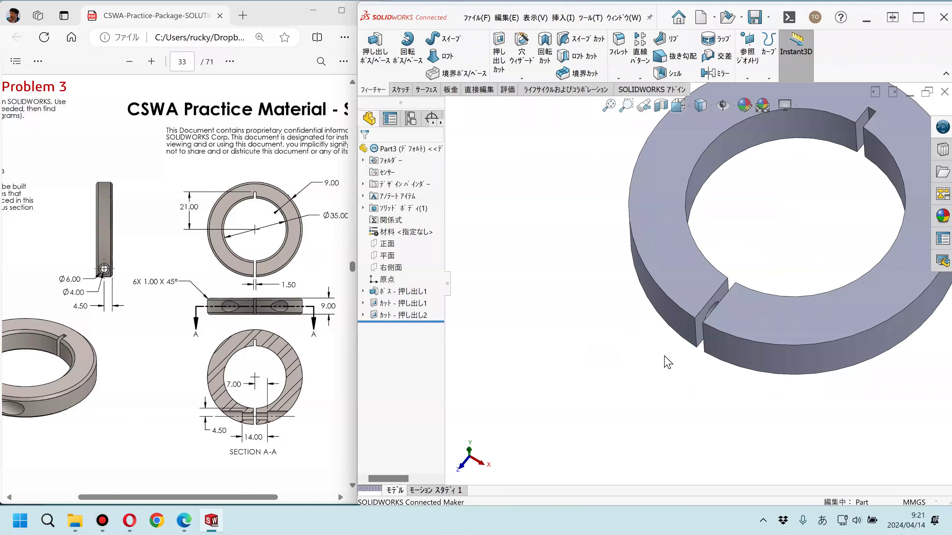
pyautogui.scroll(-3, 684, 369)
pyautogui.moveTo(716, 373)
pyautogui.mouseDown(button='middle')
pyautogui.moveTo(725, 365)
pyautogui.moveTo(682, 340)
pyautogui.moveTo(615, 385)
pyautogui.mouseUp(button='middle')
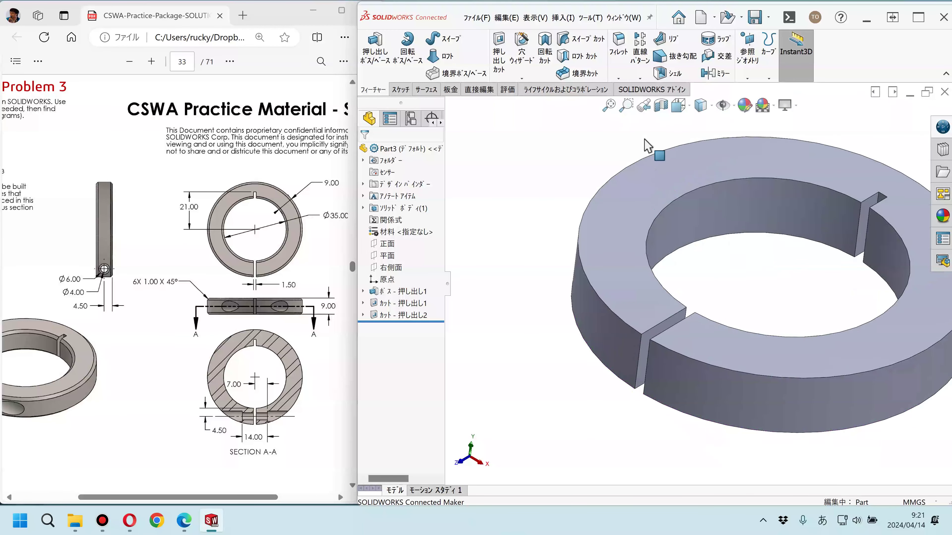
# Step: Section the ring along the Top Plane and zoom in to inspect the cross hole
pyautogui.click(660, 105)
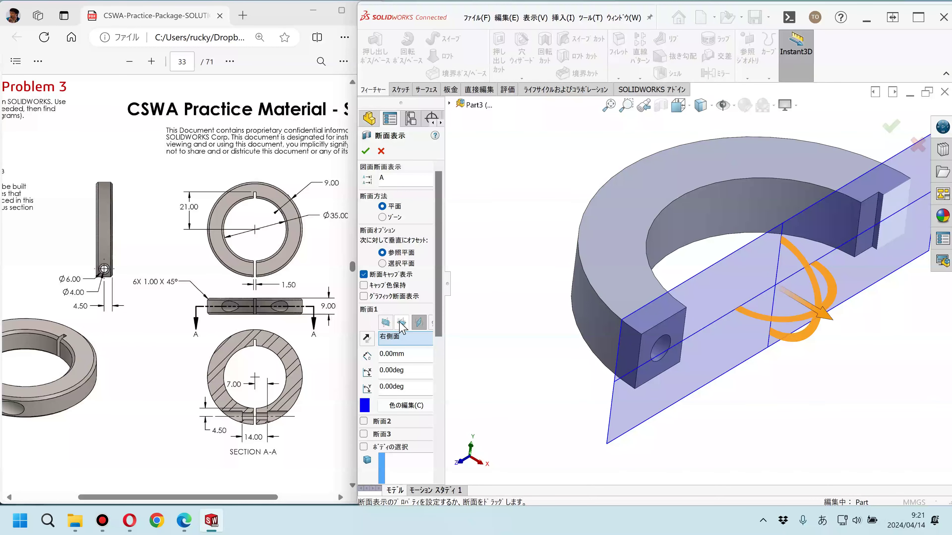
pyautogui.click(402, 323)
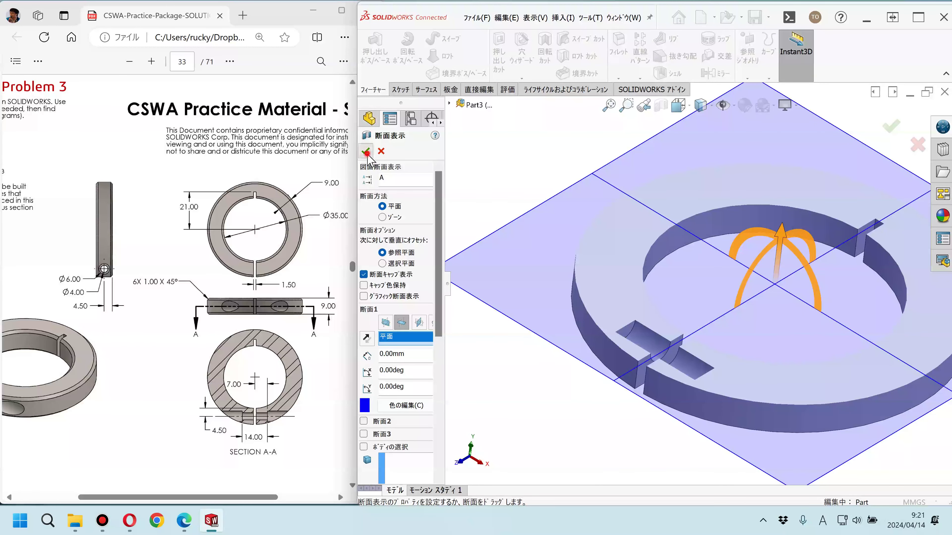
pyautogui.click(367, 151)
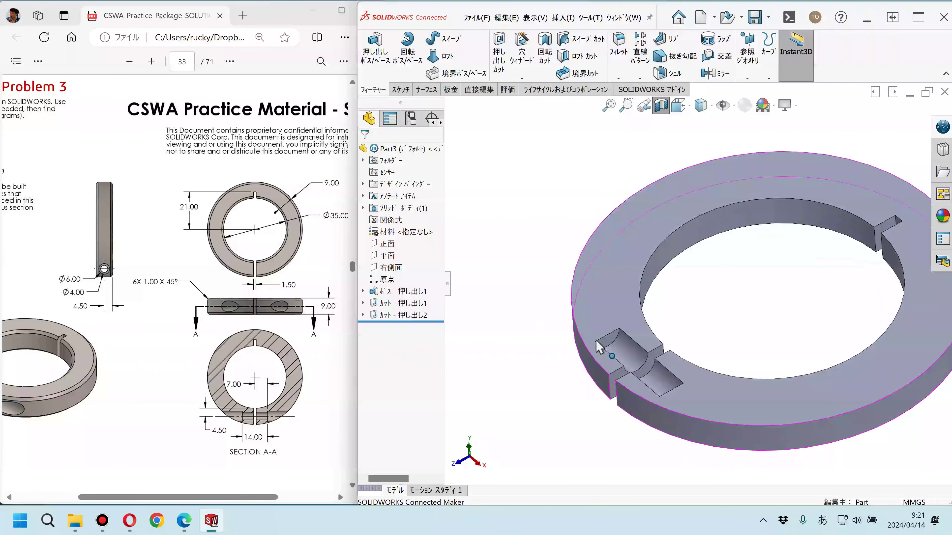
pyautogui.scroll(-2, 649, 338)
pyautogui.click(644, 329)
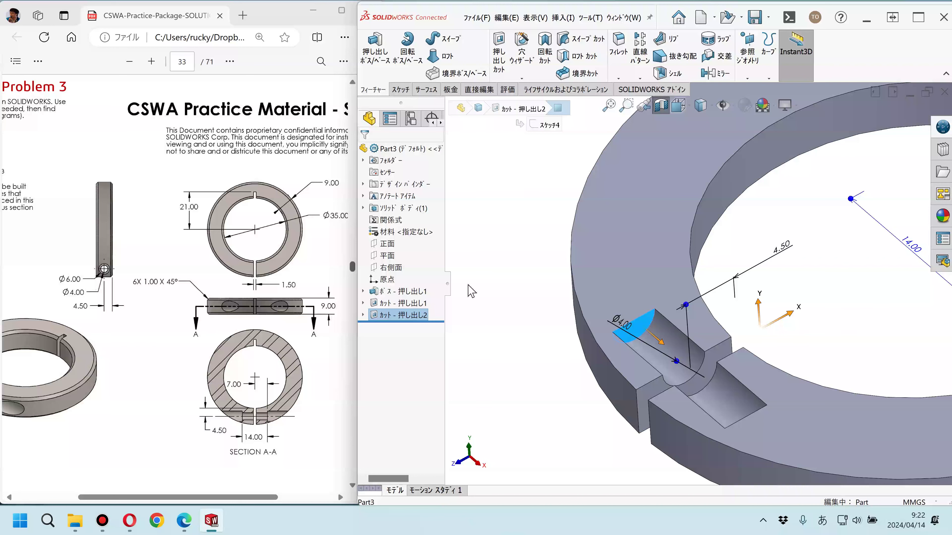
pyautogui.click(518, 287)
pyautogui.scroll(2, 521, 294)
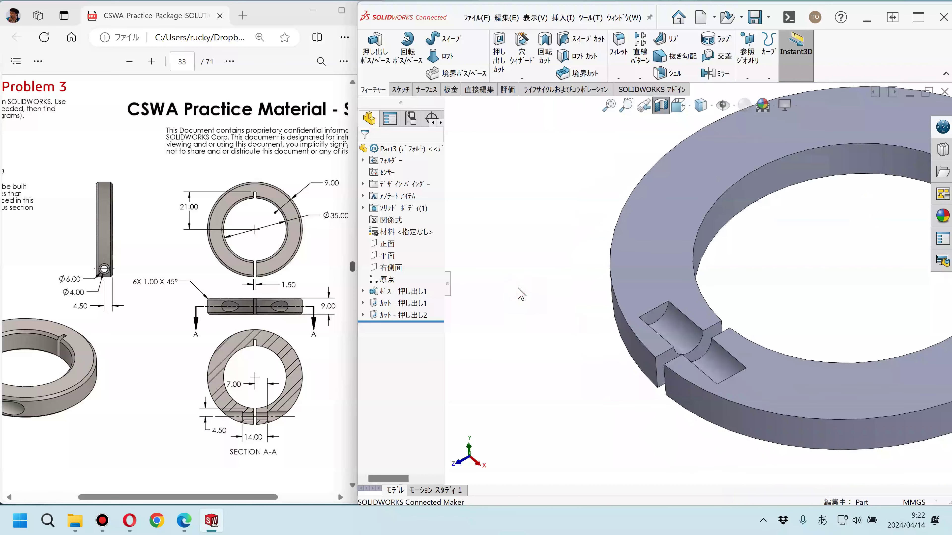
pyautogui.click(391, 269)
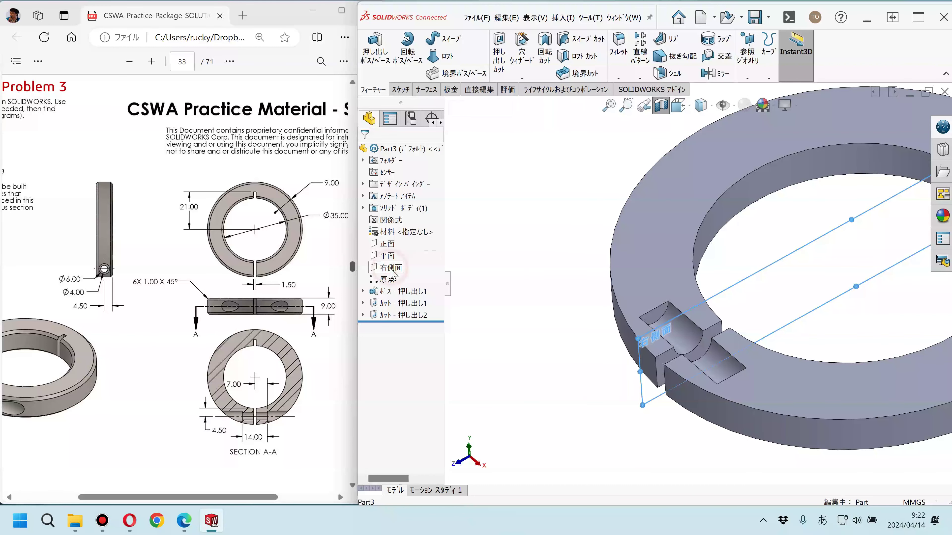
# Step: Sketch a circle on the Right Plane and dimension it to 6 mm diameter
pyautogui.click(398, 259)
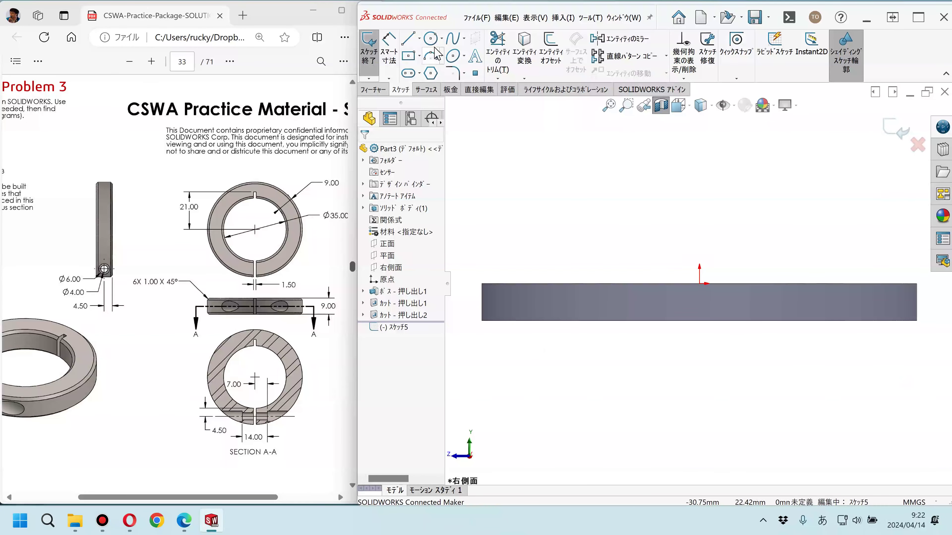
pyautogui.click(430, 38)
pyautogui.click(576, 256)
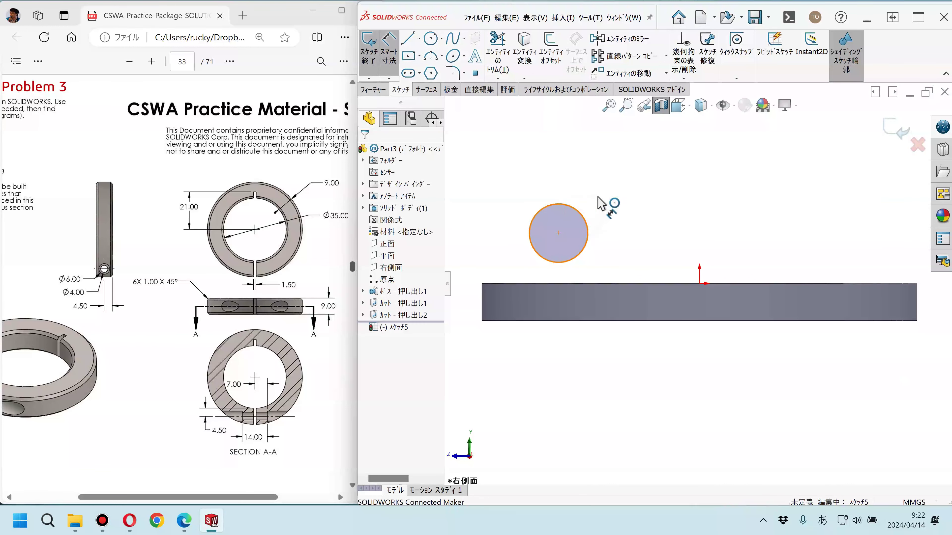
pyautogui.click(584, 214)
pyautogui.click(599, 196)
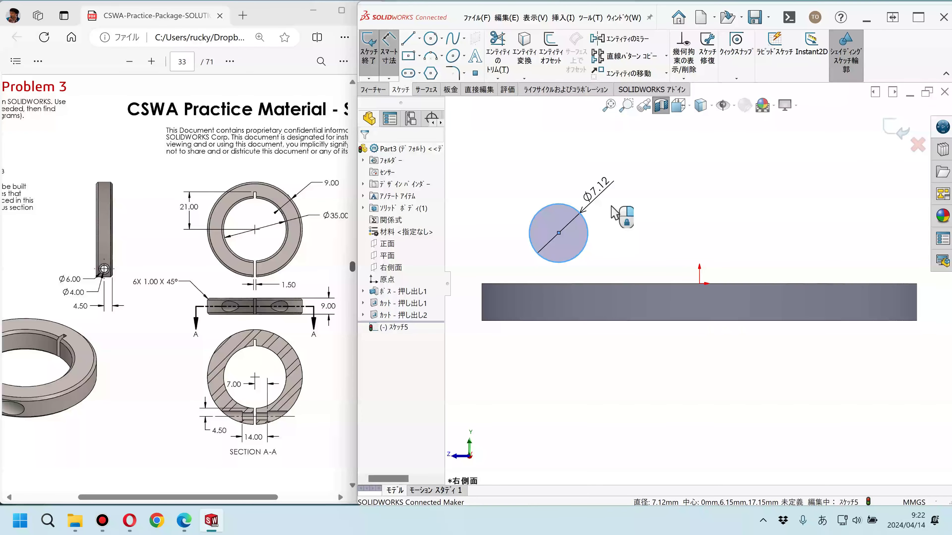
pyautogui.write('6')
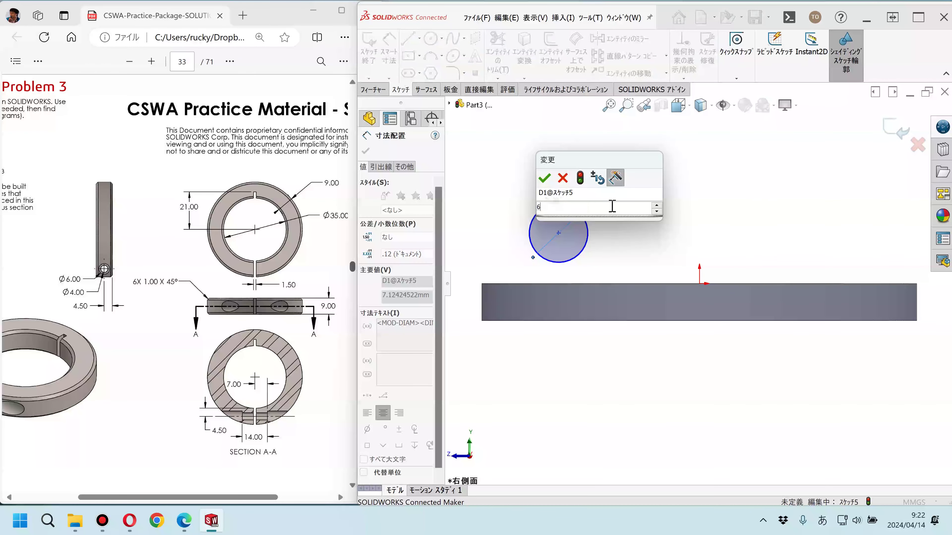
pyautogui.press('Return')
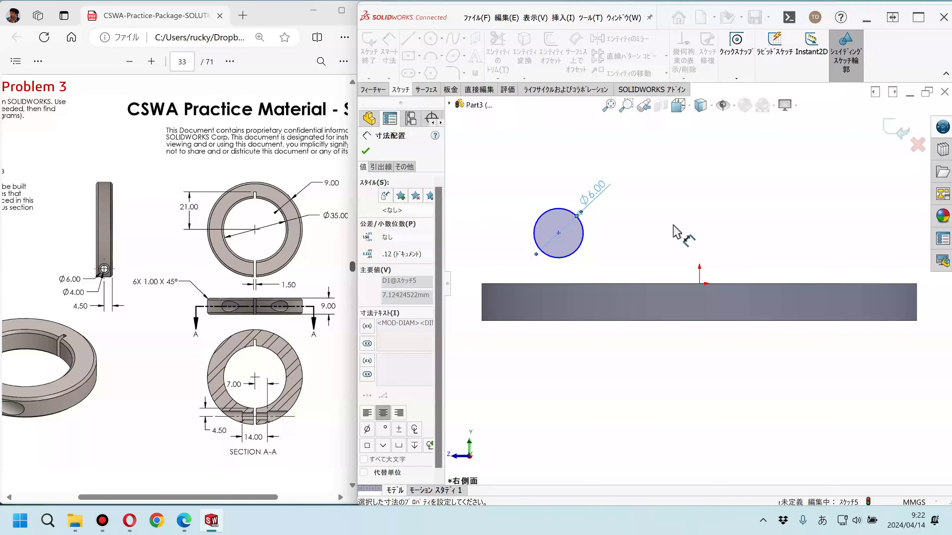
# Step: Make the Ø6 circle concentric with Sketch4's Ø4 circle, then hide Sketch4 again
pyautogui.moveTo(666, 231); pyautogui.dragTo(472, 267, button='middle')
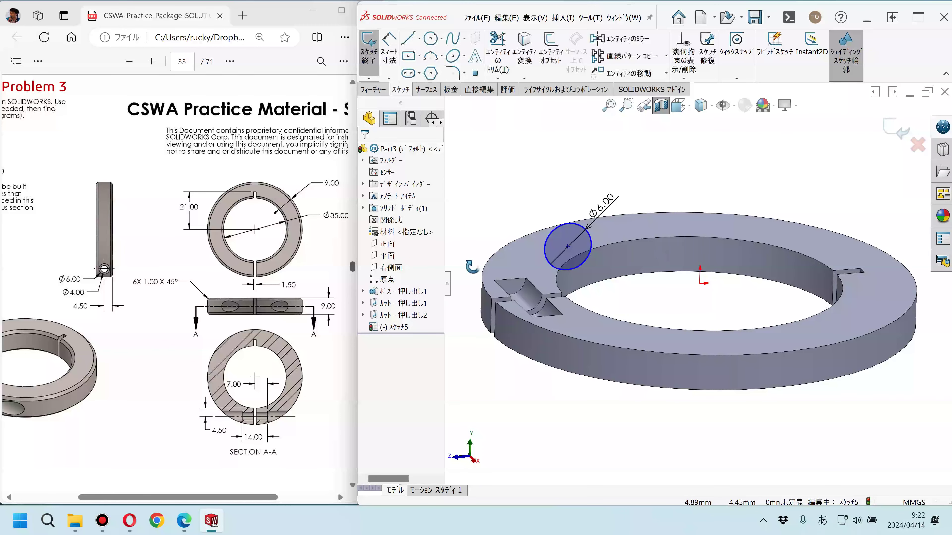
pyautogui.click(363, 315)
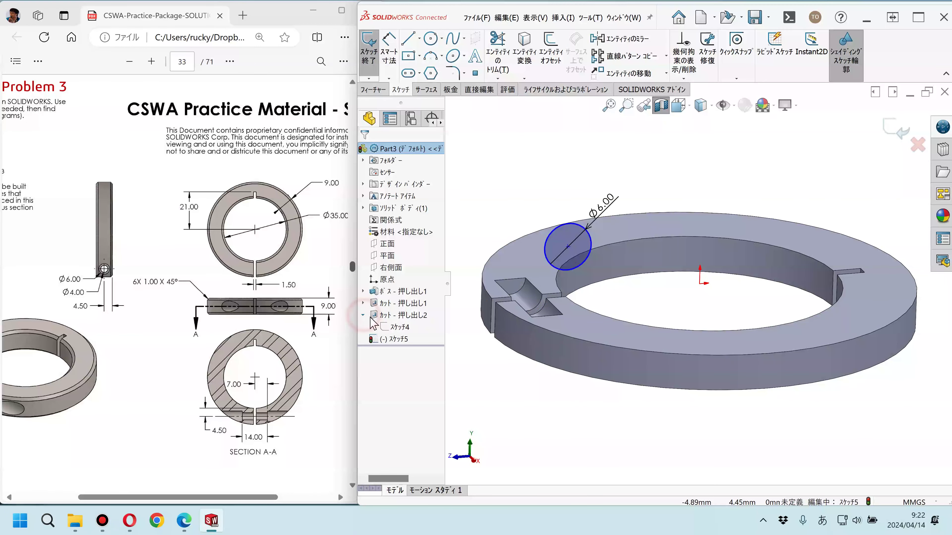
pyautogui.click(397, 325)
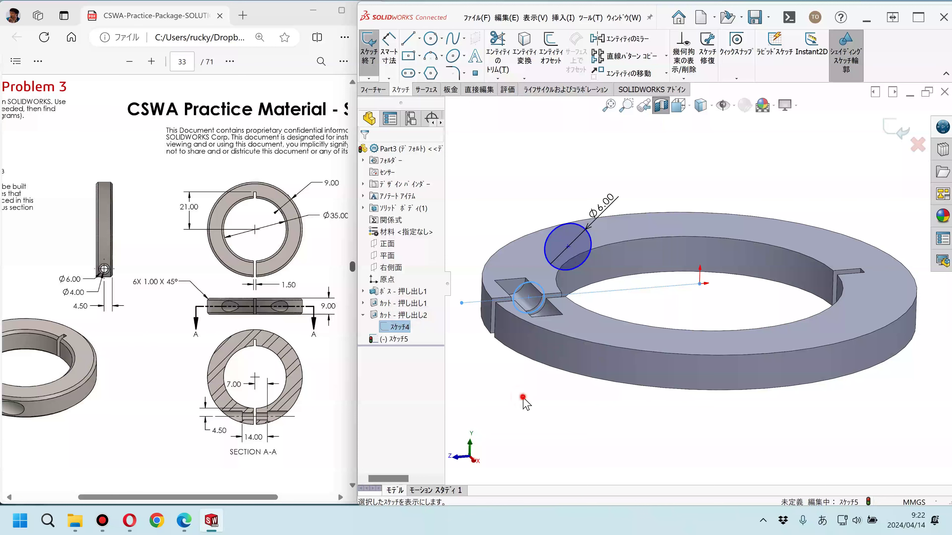
pyautogui.click(471, 240)
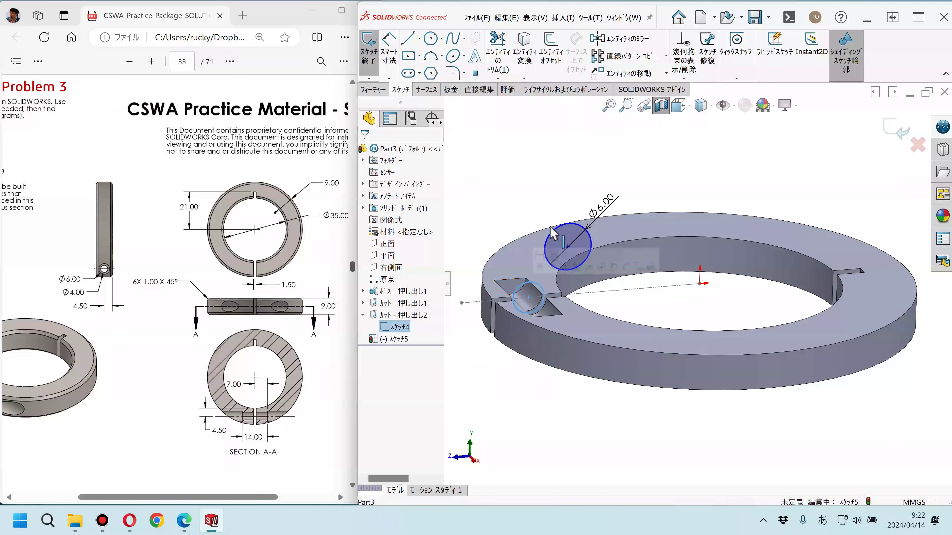
pyautogui.keyDown('ctrl'); pyautogui.click(558, 236); pyautogui.keyUp('ctrl')
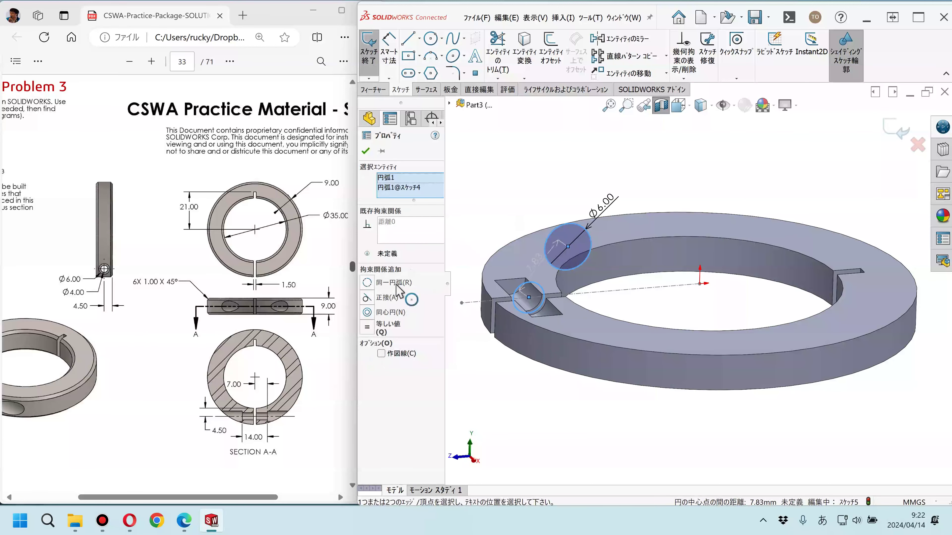
pyautogui.click(369, 314)
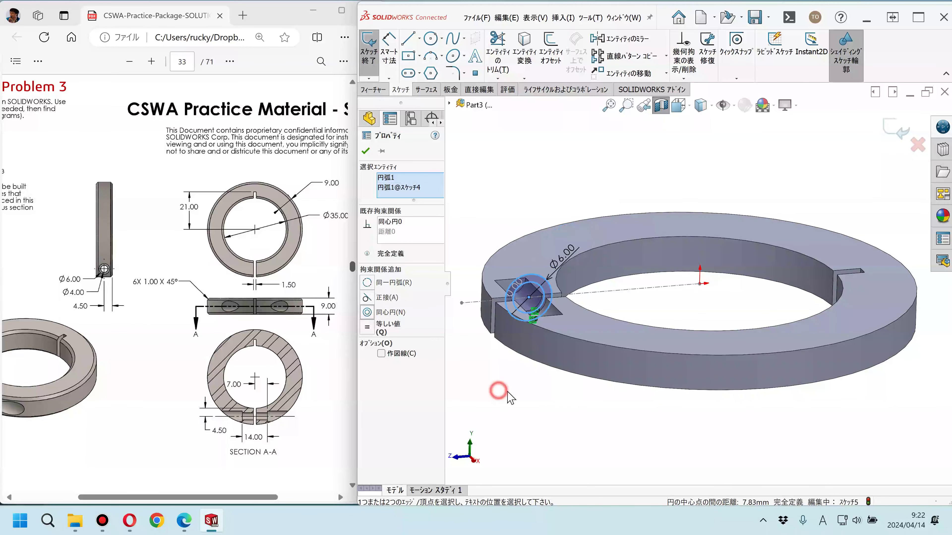
pyautogui.click(512, 397)
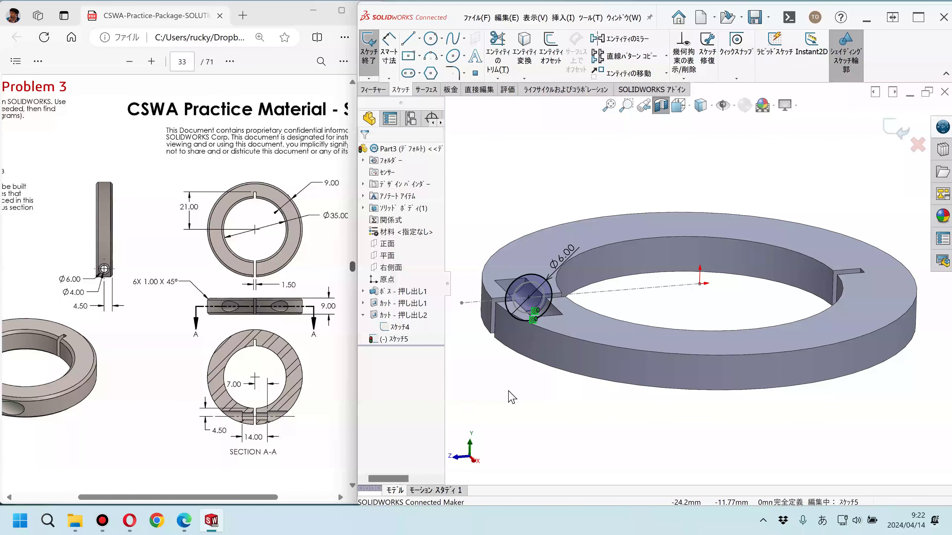
pyautogui.click(398, 326)
pyautogui.click(404, 316)
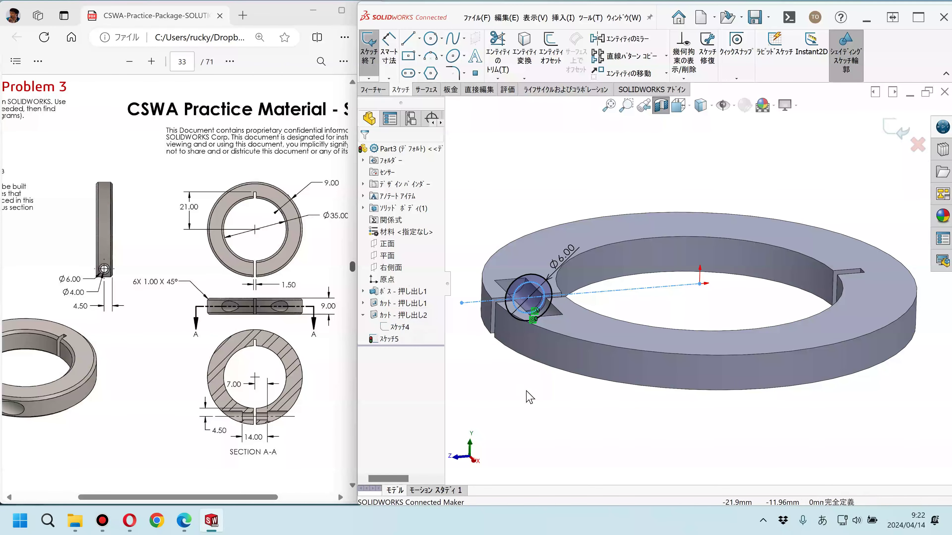
pyautogui.moveTo(528, 394); pyautogui.dragTo(563, 393, button='middle')
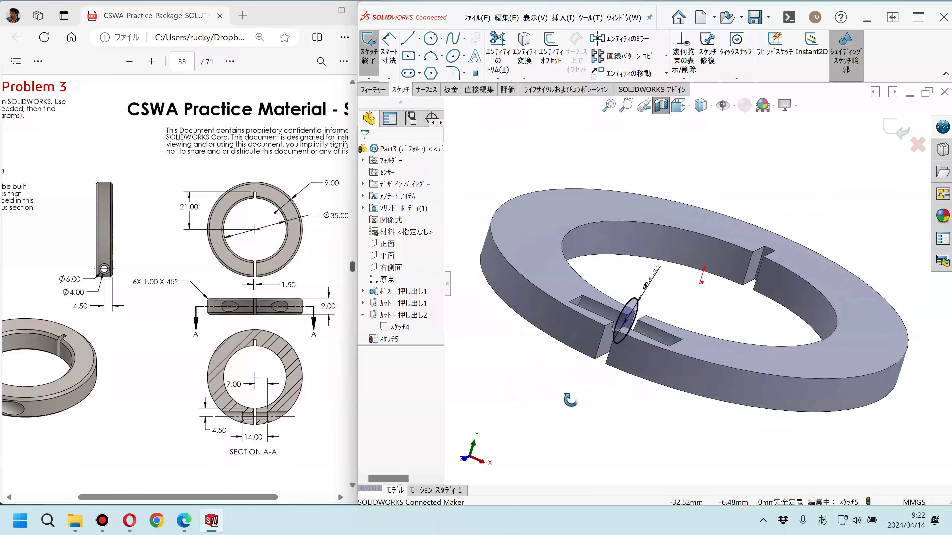
# Step: Exit Sketch5 and start an Extruded Cut beginning from Surface/Face/Plane
pyautogui.click(369, 60)
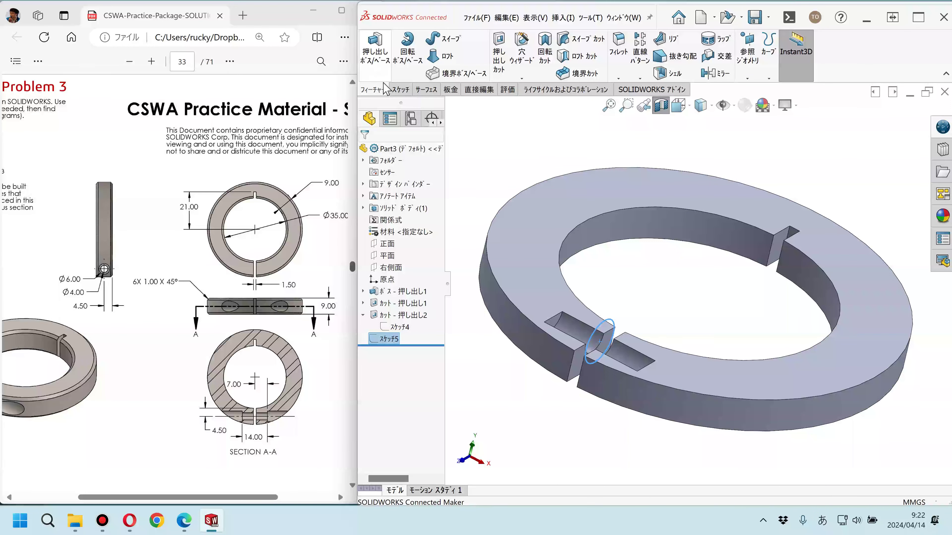
pyautogui.click(501, 61)
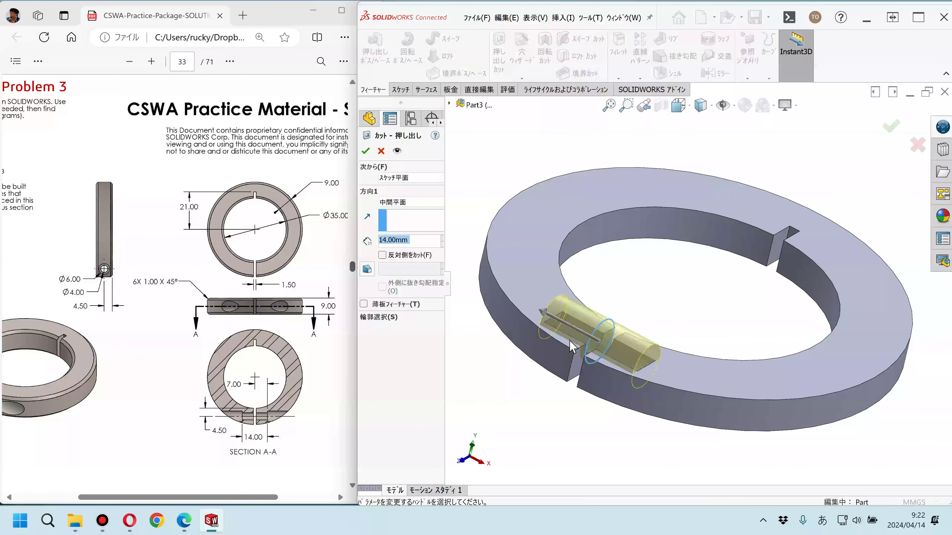
pyautogui.click(399, 203)
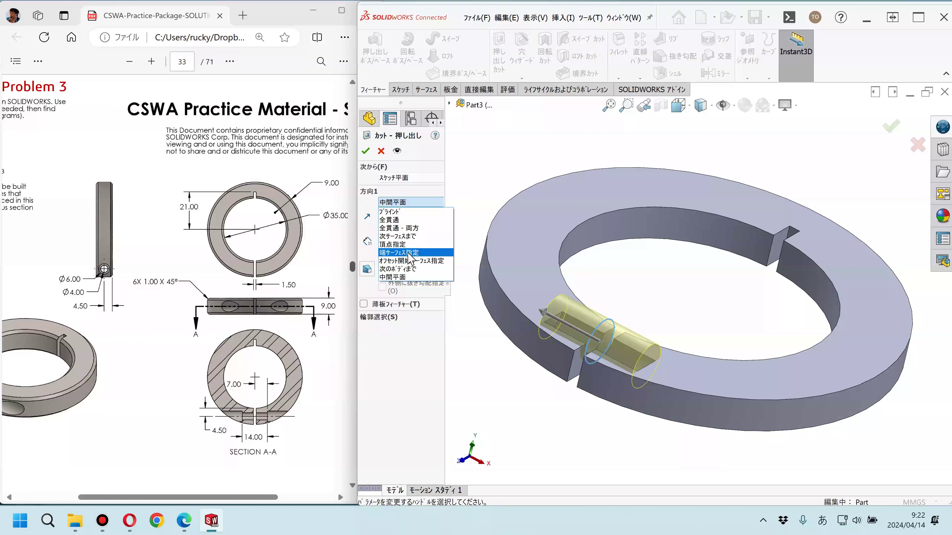
pyautogui.click(392, 212)
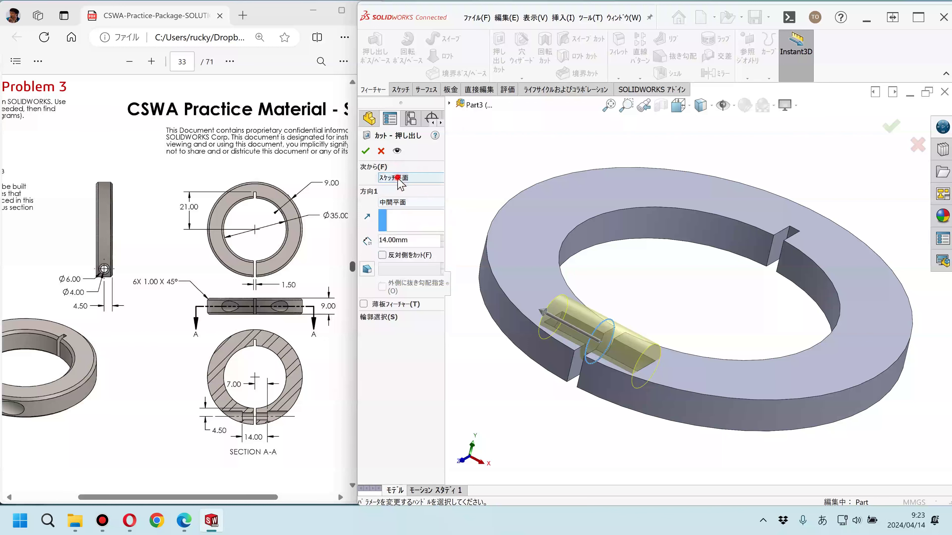
pyautogui.click(398, 177)
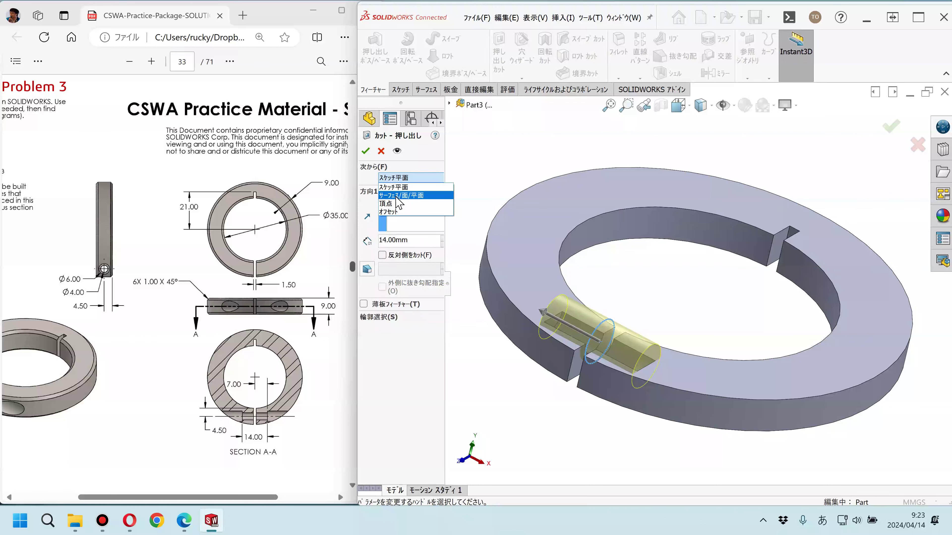
pyautogui.click(397, 196)
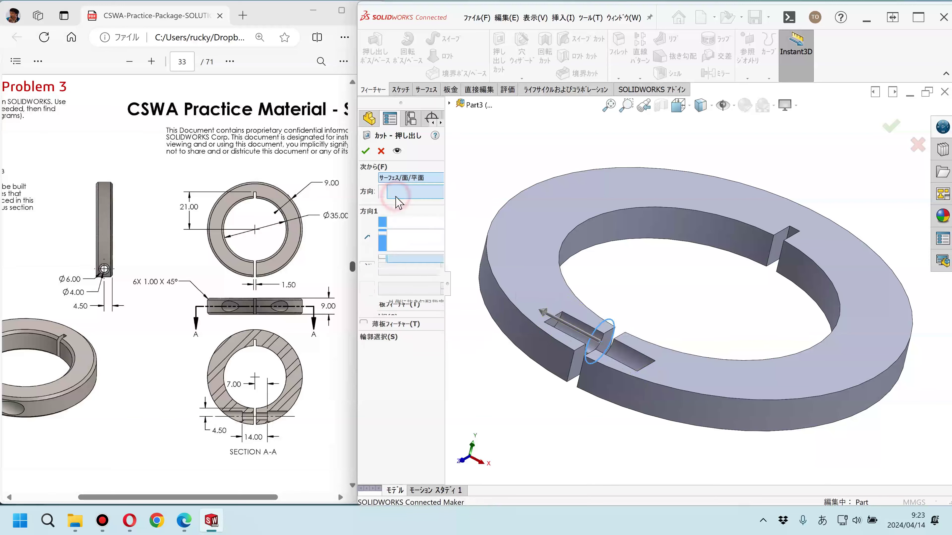
# Step: Start the Ø6 cut at the slot face and run it Through All as Cut-Extrude3
pyautogui.scroll(-5, 510, 332)
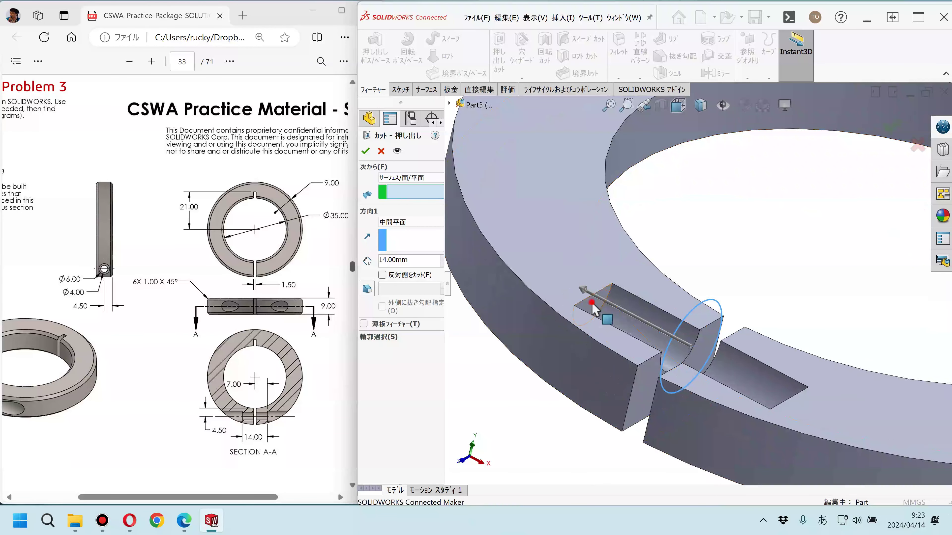
pyautogui.click(593, 306)
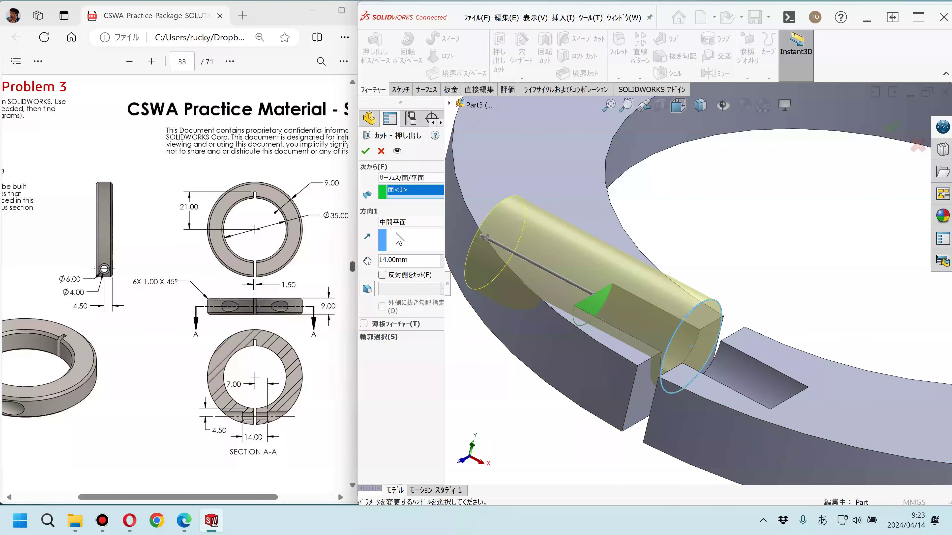
pyautogui.click(394, 221)
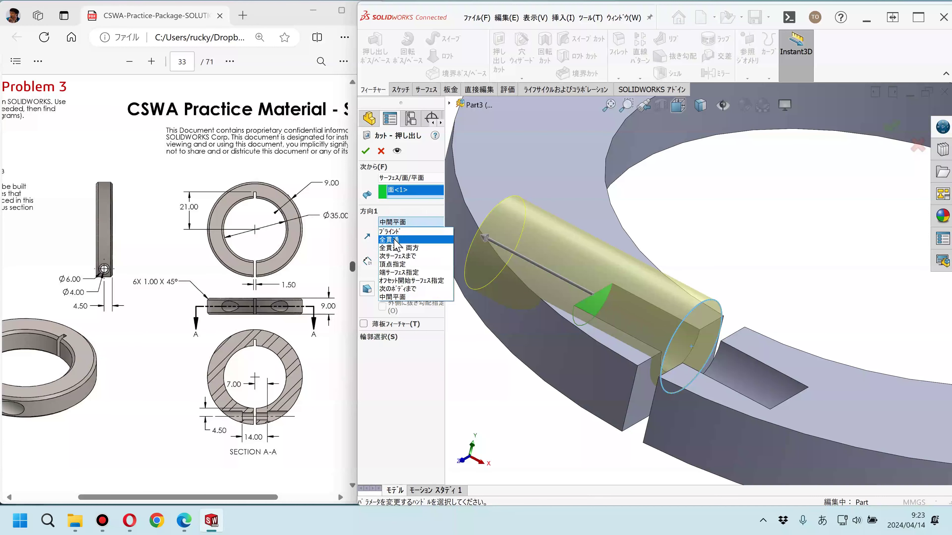
pyautogui.click(391, 240)
pyautogui.scroll(-1, 593, 302)
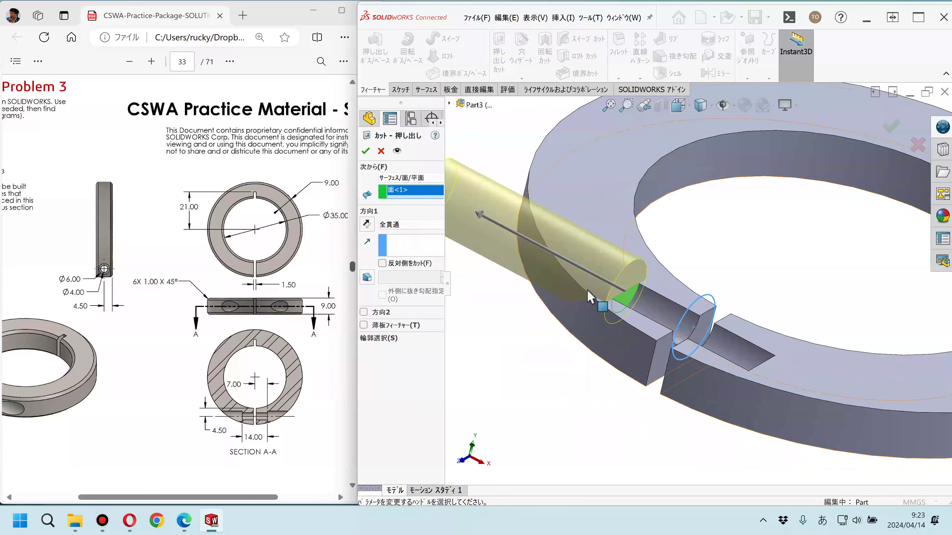
pyautogui.scroll(-1, 614, 300)
pyautogui.scroll(-1, 630, 300)
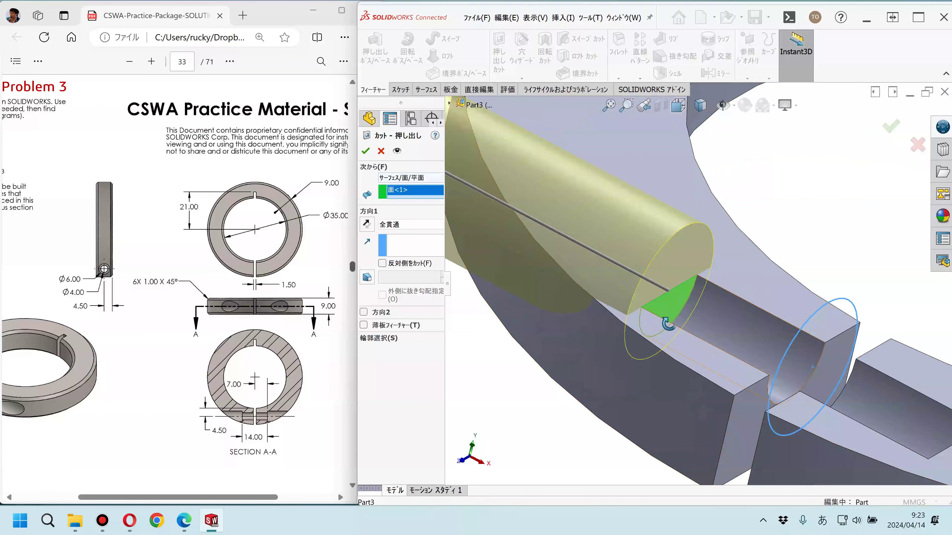
pyautogui.scroll(1, 678, 322)
pyautogui.scroll(2, 656, 319)
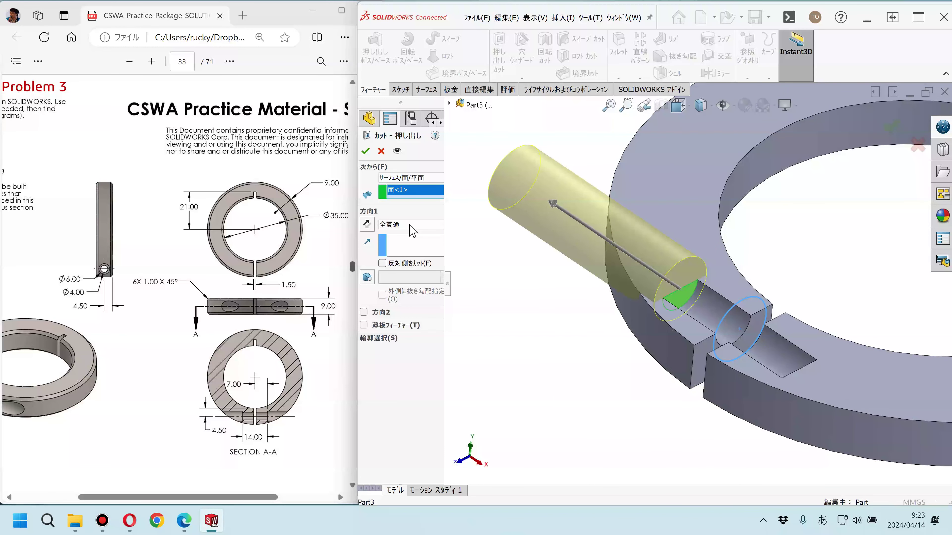
pyautogui.click(366, 151)
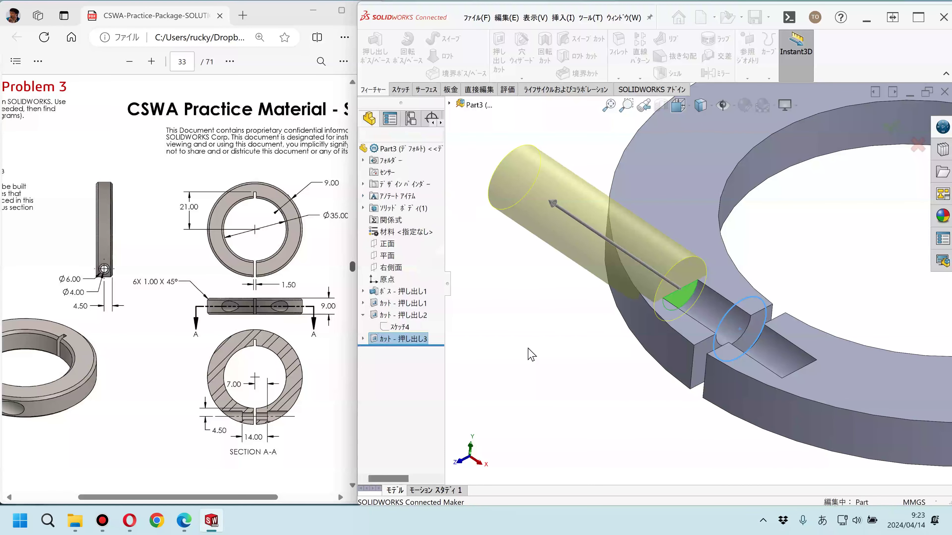
# Step: Orbit and zoom around the ring to inspect the new Ø6 hole
pyautogui.scroll(2, 530, 355)
pyautogui.moveTo(565, 345); pyautogui.dragTo(629, 413, button='middle')
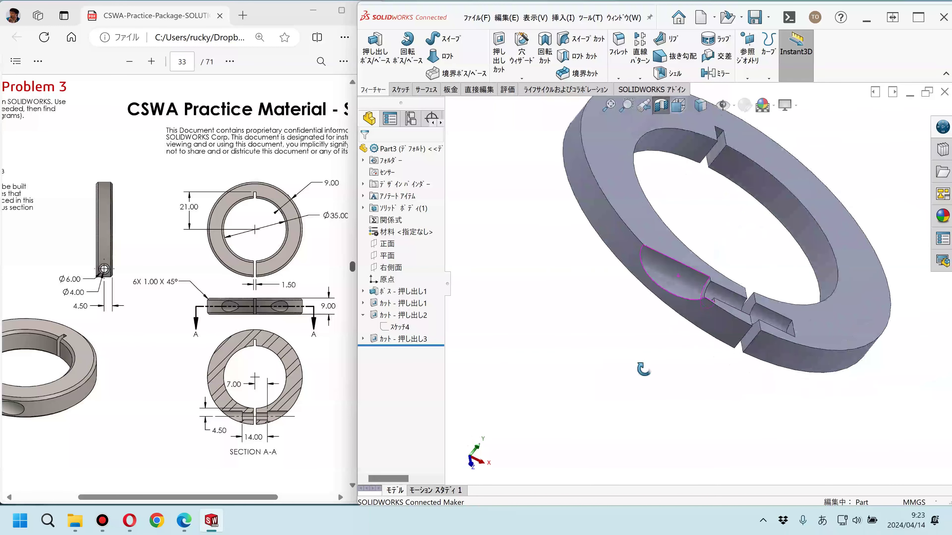
pyautogui.scroll(-5, 737, 310)
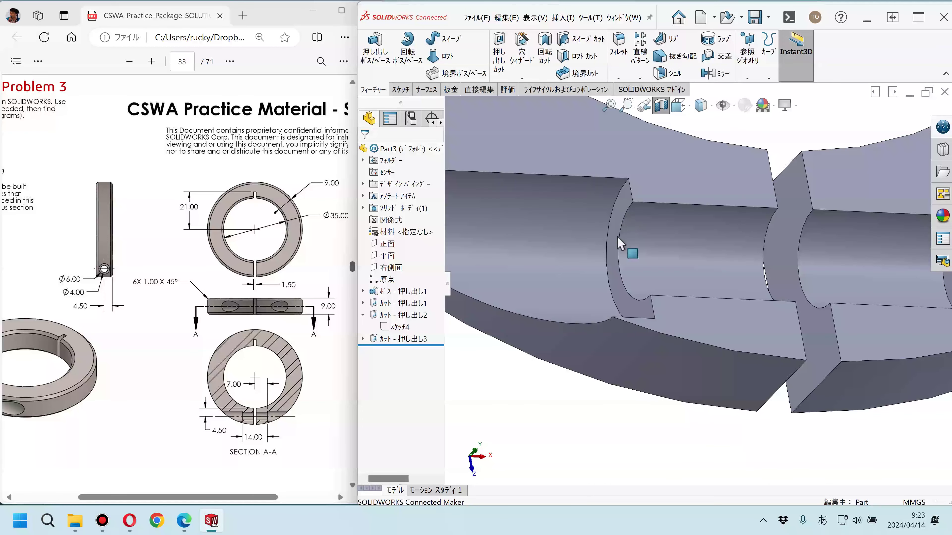
pyautogui.scroll(5, 690, 330)
pyautogui.moveTo(708, 319); pyautogui.dragTo(733, 330, button='middle')
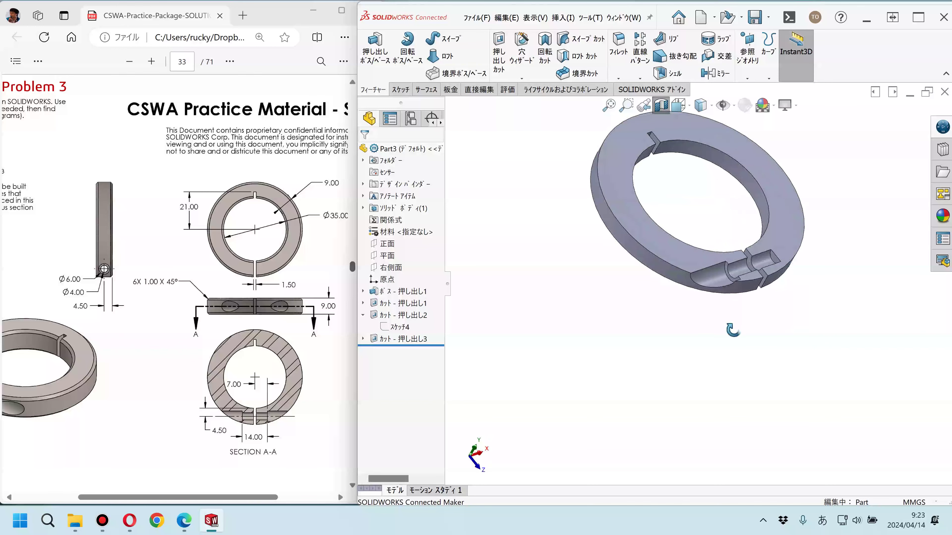
pyautogui.scroll(-3, 729, 244)
pyautogui.scroll(-2, 618, 262)
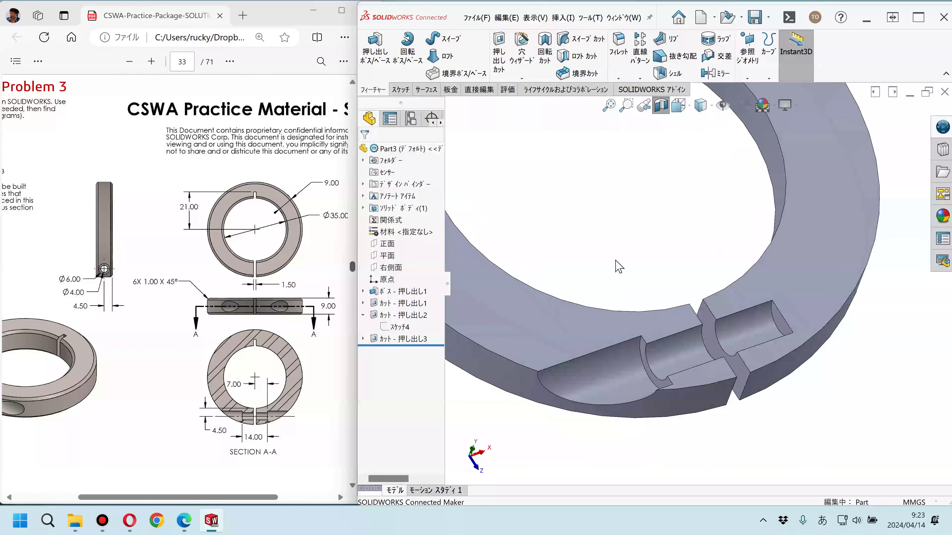
# Step: Reuse Sketch5 for a reversed Through All cut from a face, creating Cut-Extrude4
pyautogui.click(363, 338)
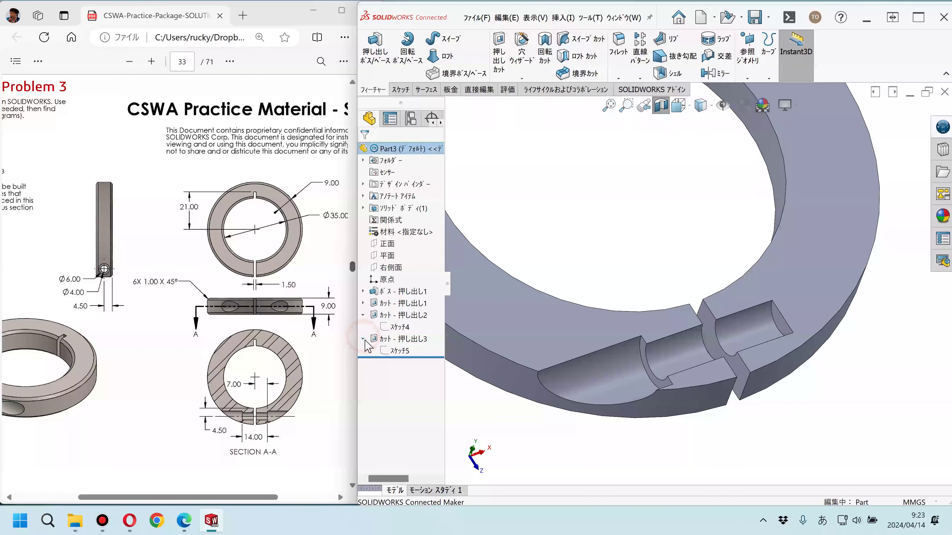
pyautogui.click(399, 352)
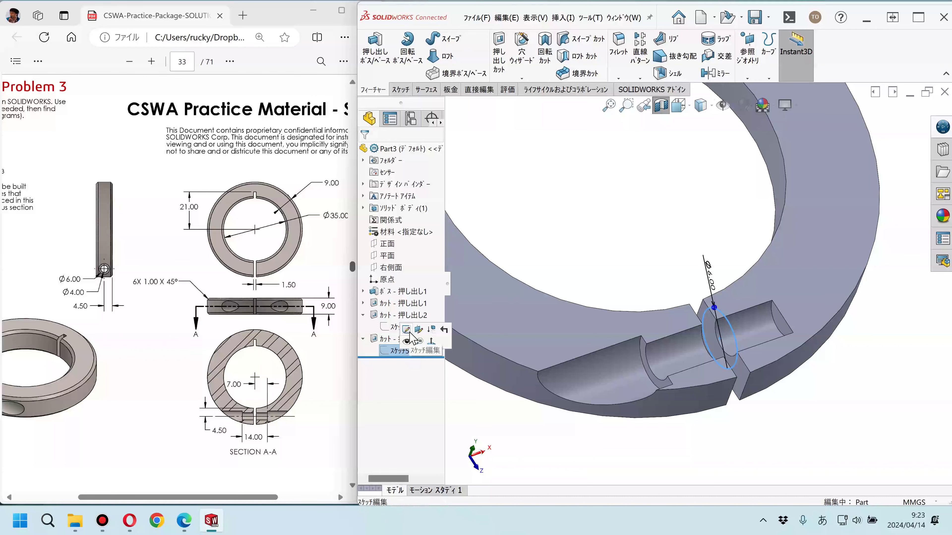
pyautogui.click(407, 340)
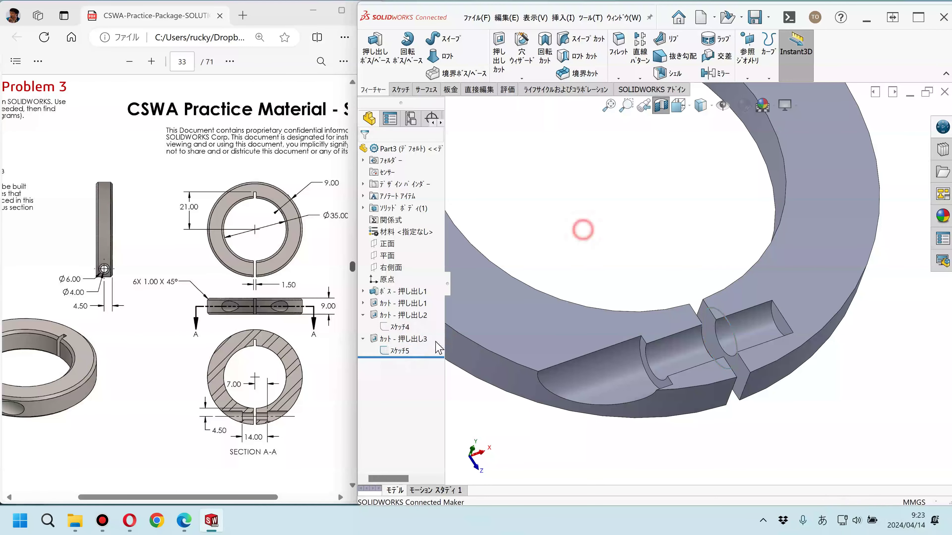
pyautogui.click(416, 353)
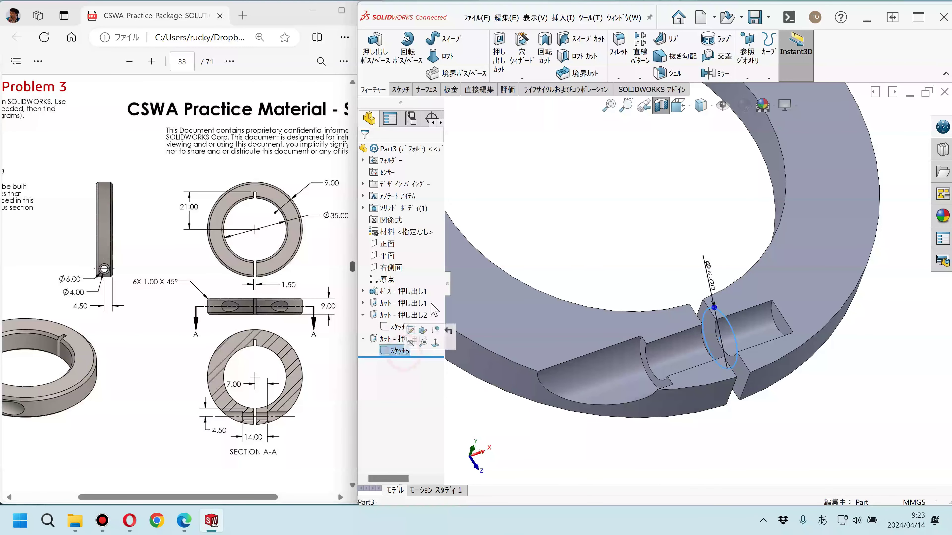
pyautogui.click(502, 62)
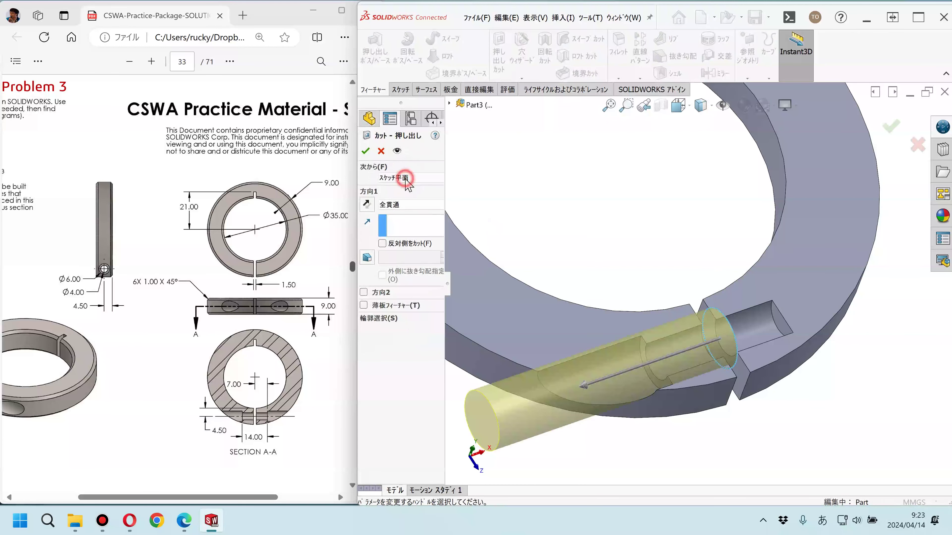
pyautogui.click(406, 179)
pyautogui.click(400, 198)
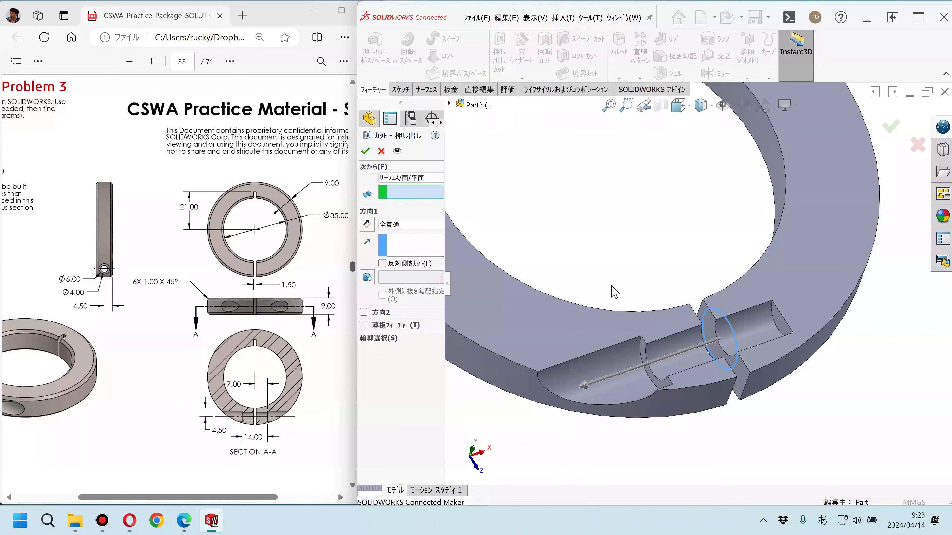
pyautogui.click(785, 330)
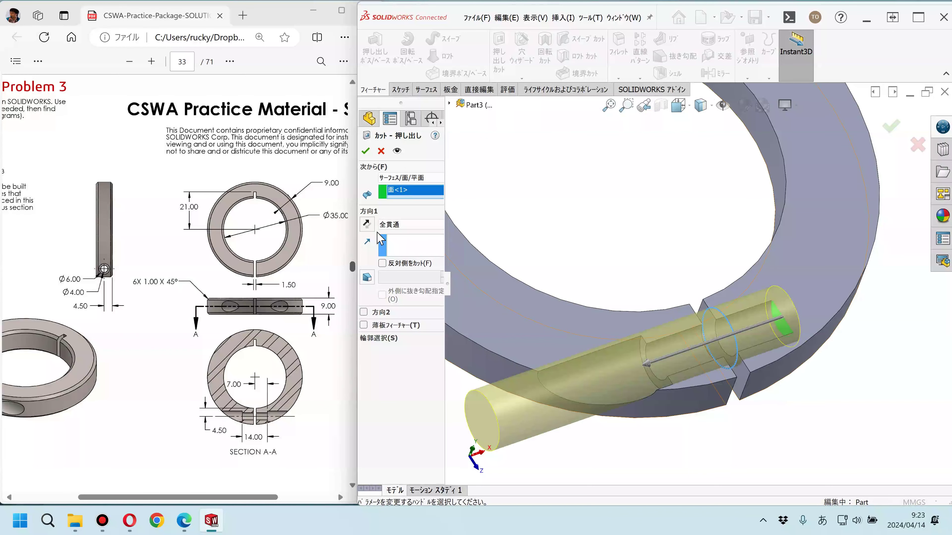
pyautogui.click(368, 225)
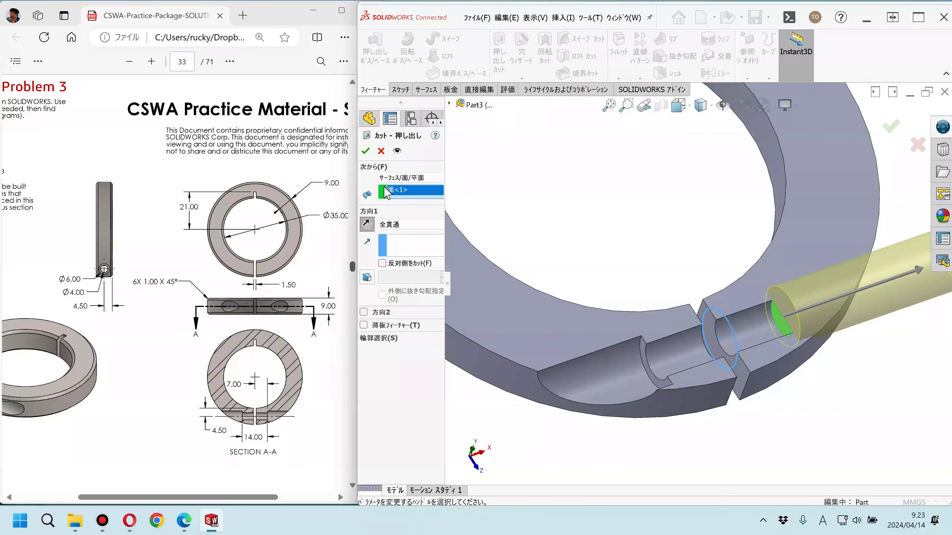
pyautogui.click(365, 151)
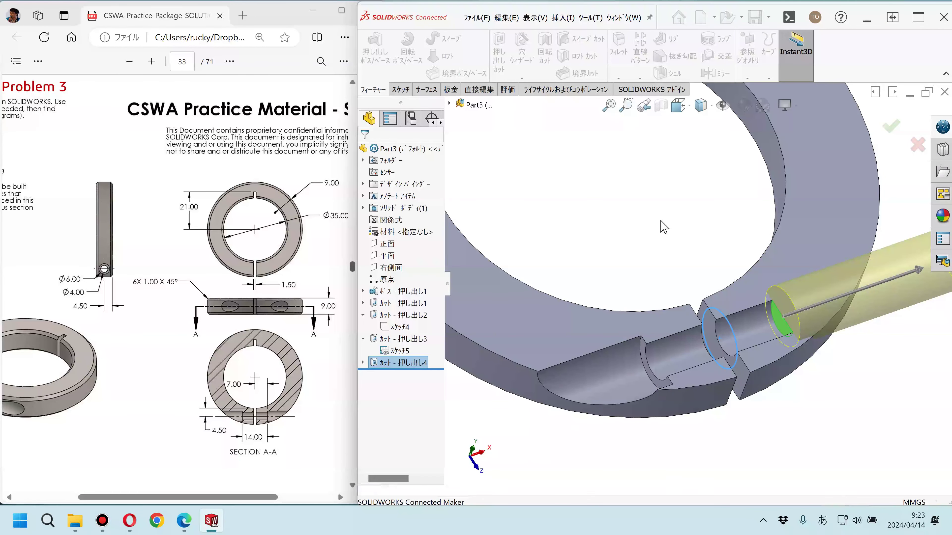
# Step: Show then hide Sketch5, and check the holes before returning to isometric view
pyautogui.scroll(-1, 648, 348)
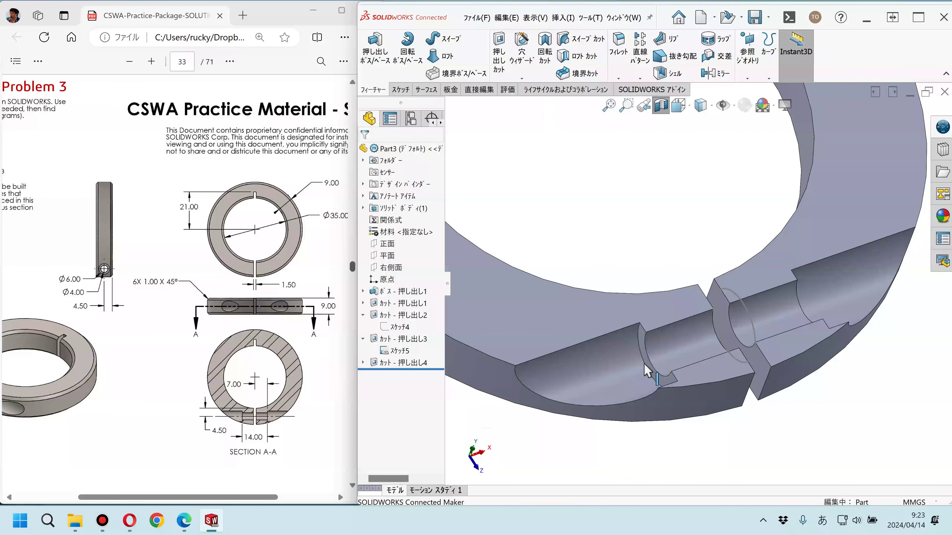
pyautogui.click(399, 350)
pyautogui.click(632, 238)
pyautogui.press('f')
pyautogui.moveTo(671, 262)
pyautogui.mouseDown(button='middle')
pyautogui.moveTo(714, 321)
pyautogui.moveTo(643, 241)
pyautogui.mouseUp(button='middle')
pyautogui.hotkey('ctrl', '7')
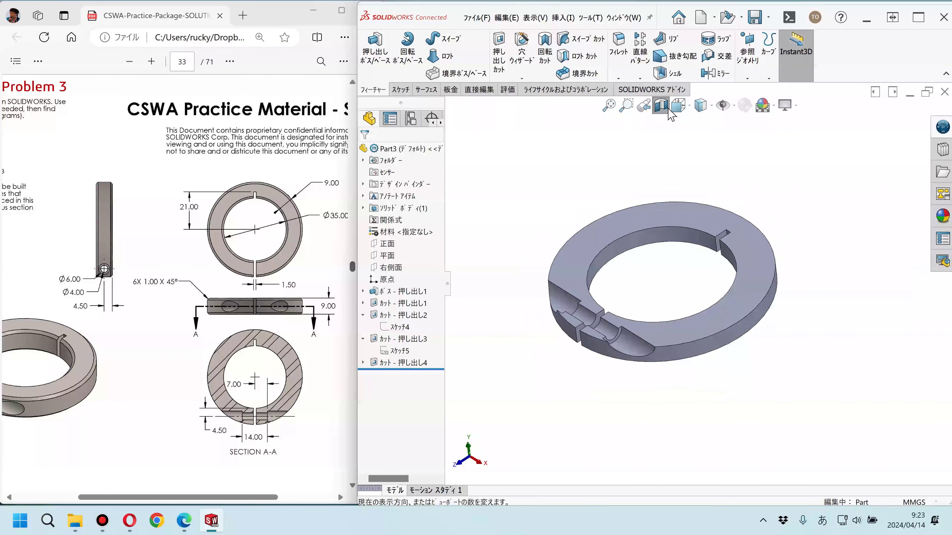
pyautogui.moveTo(659, 210)
pyautogui.mouseDown(button='middle')
pyautogui.moveTo(631, 283)
pyautogui.moveTo(591, 239)
pyautogui.mouseUp(button='middle')
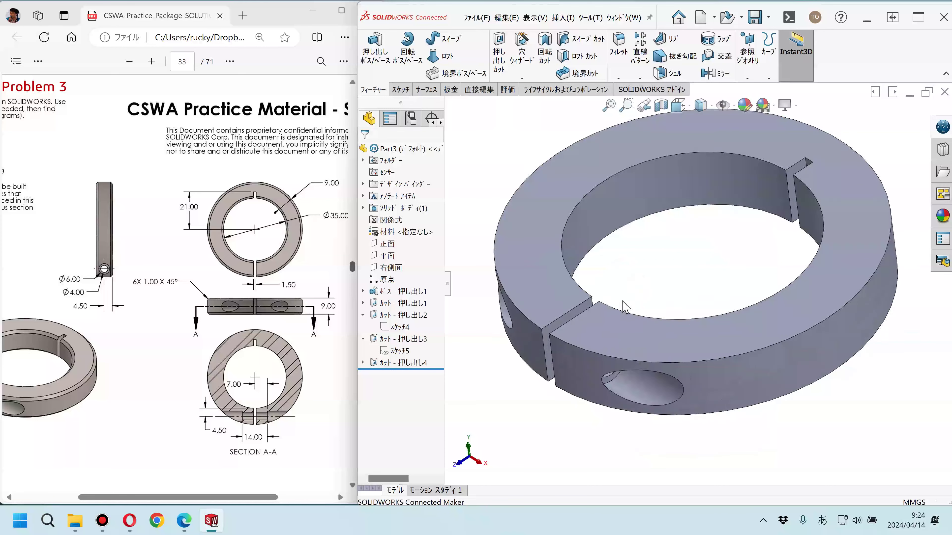
pyautogui.hotkey('ctrl', '7')
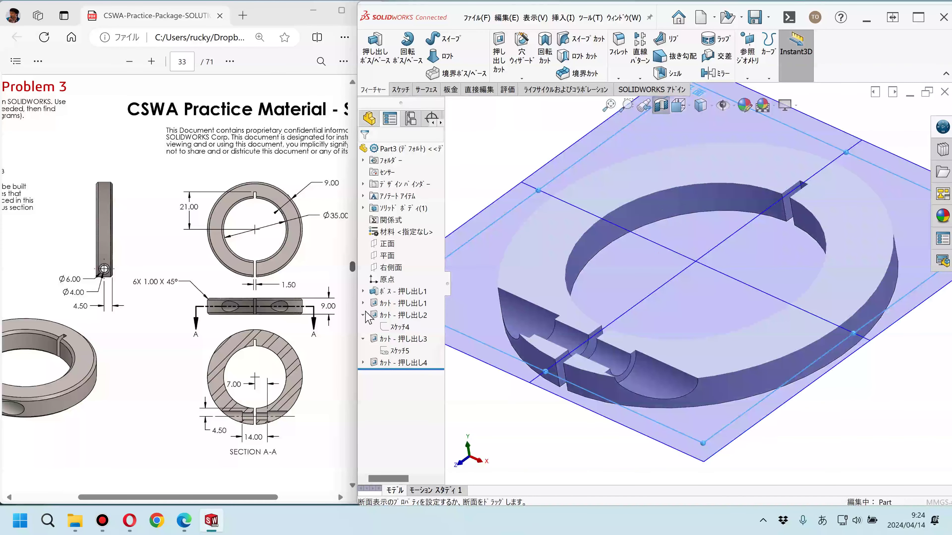
pyautogui.click(388, 324)
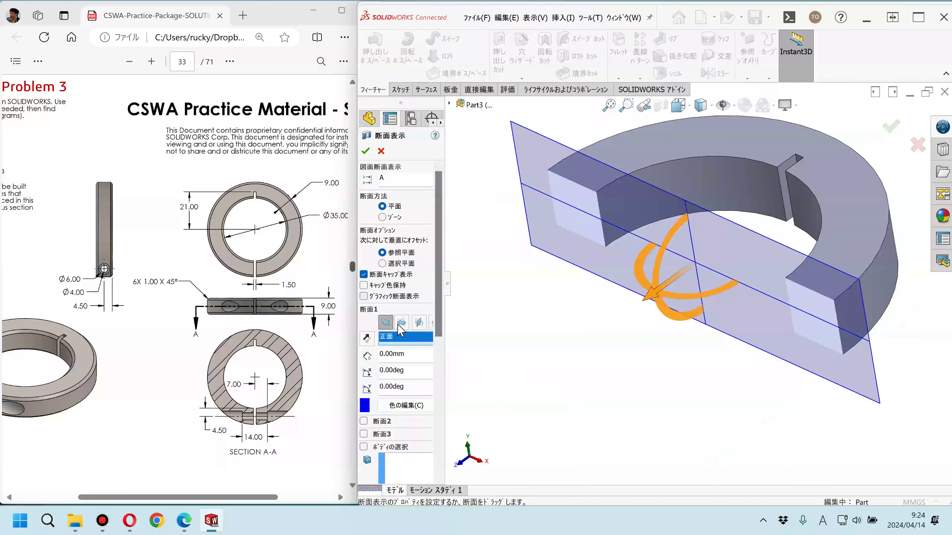
pyautogui.click(419, 323)
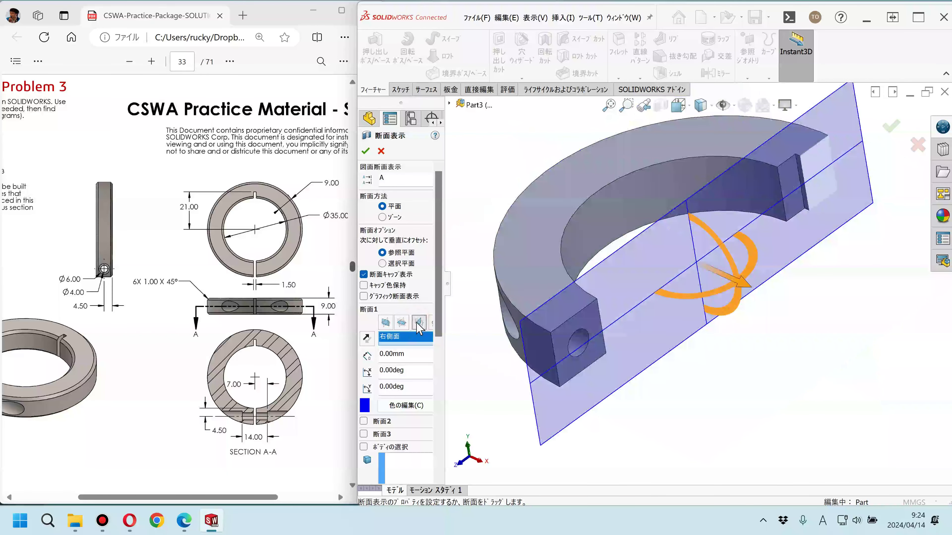
pyautogui.click(402, 323)
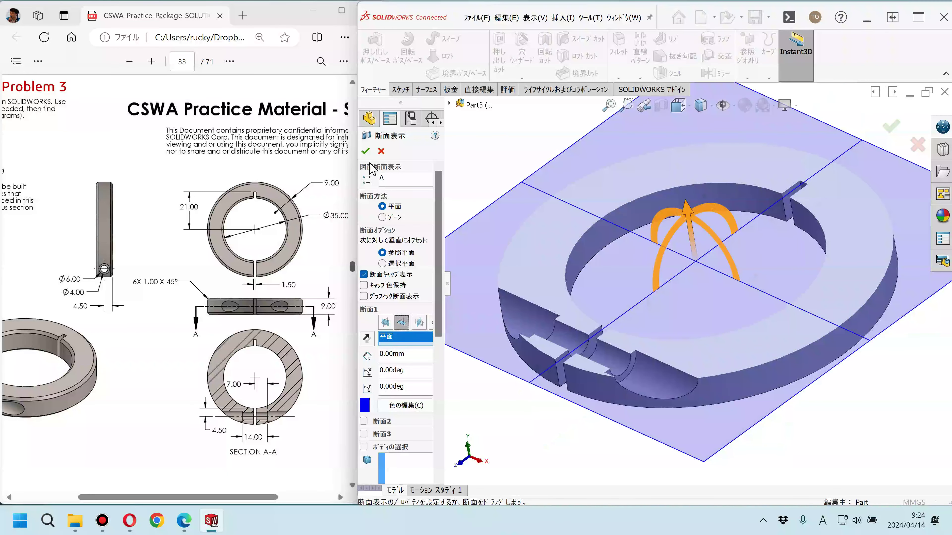
pyautogui.click(368, 152)
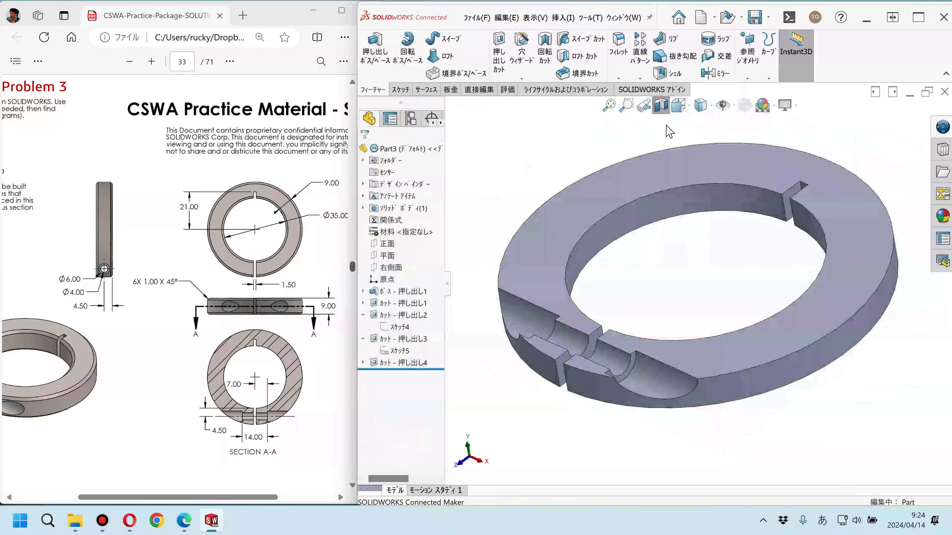
pyautogui.click(660, 108)
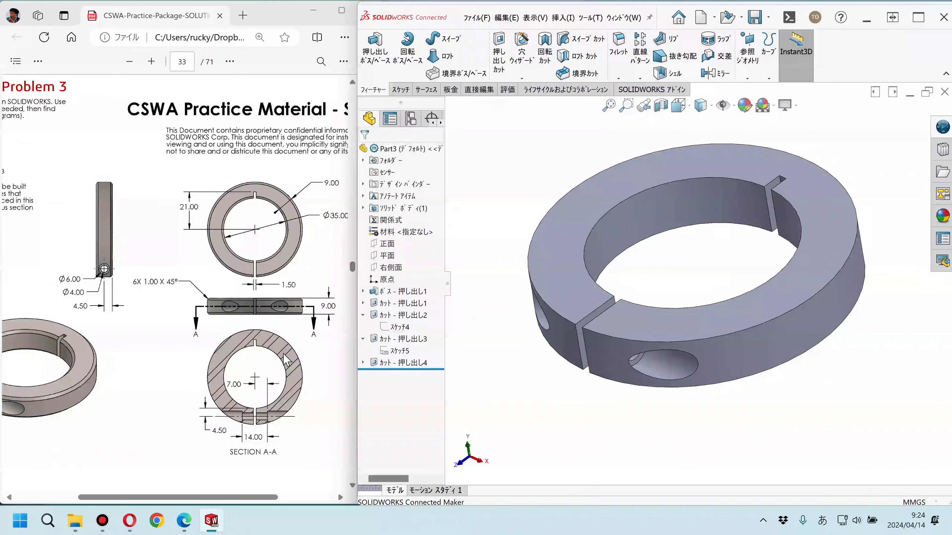
pyautogui.click(263, 325)
pyautogui.hscroll(-2, 206, 321)
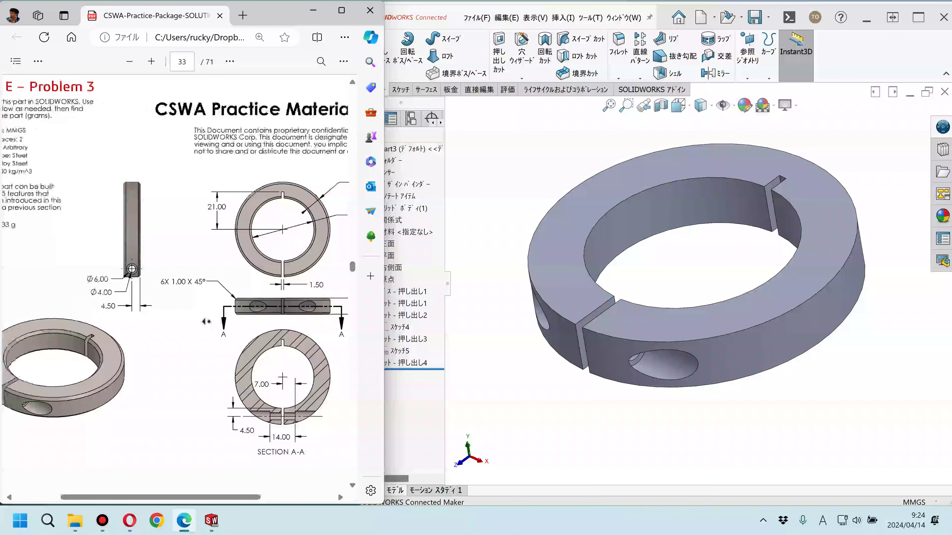
pyautogui.hscroll(-1, 206, 321)
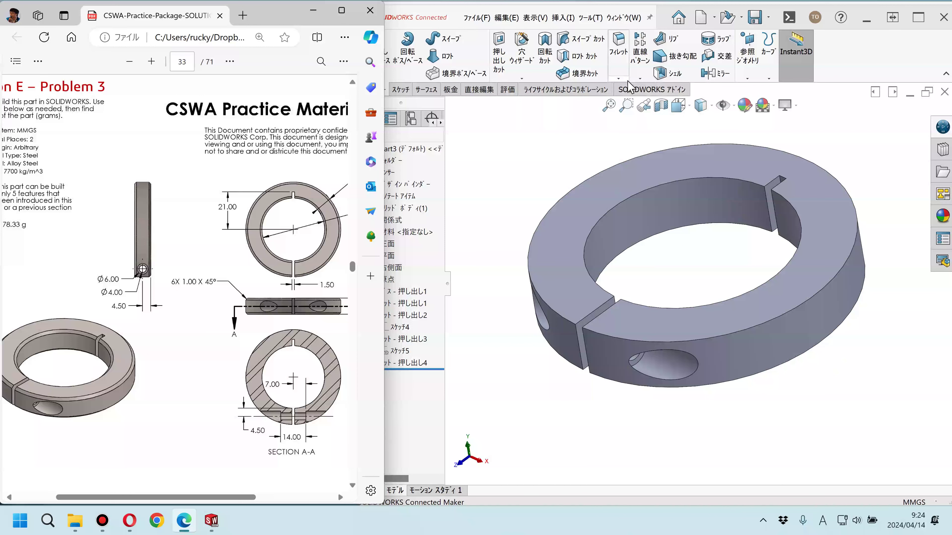
pyautogui.click(618, 81)
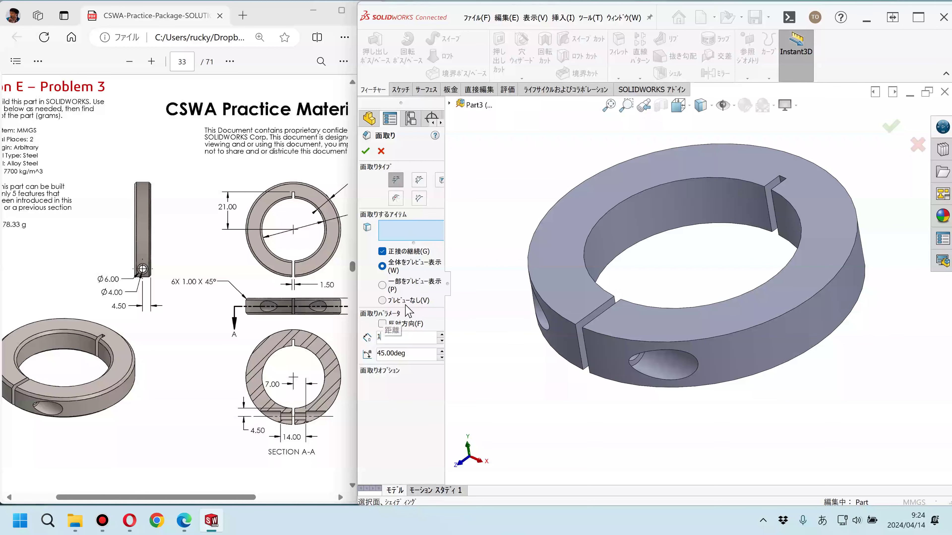
# Step: Chamfer six inner and outer circular edges of the collar at 1 mm
pyautogui.click(613, 209)
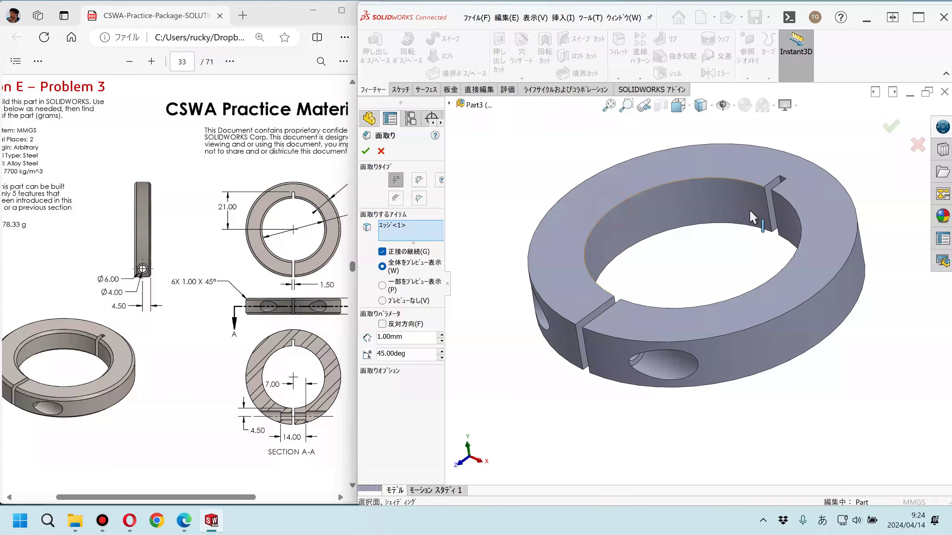
pyautogui.click(794, 210)
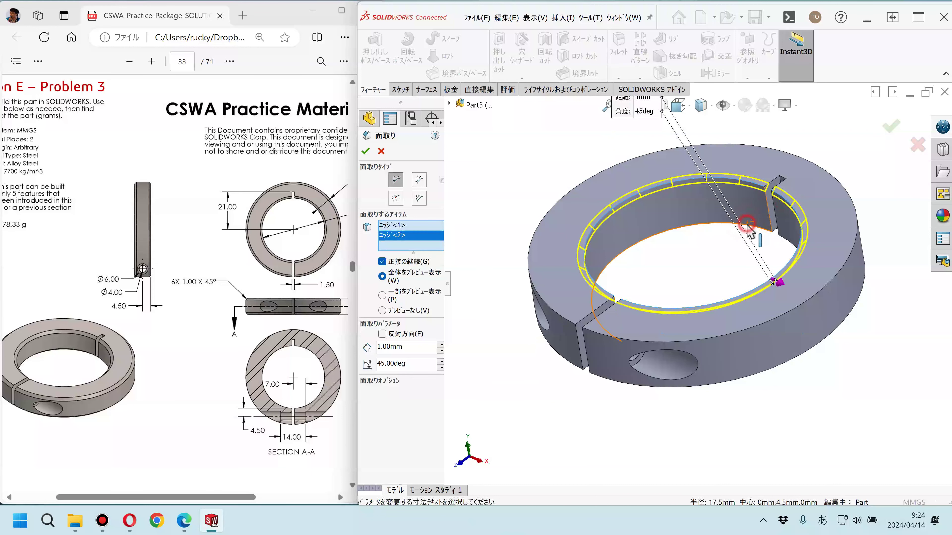
pyautogui.click(747, 225)
pyautogui.click(782, 240)
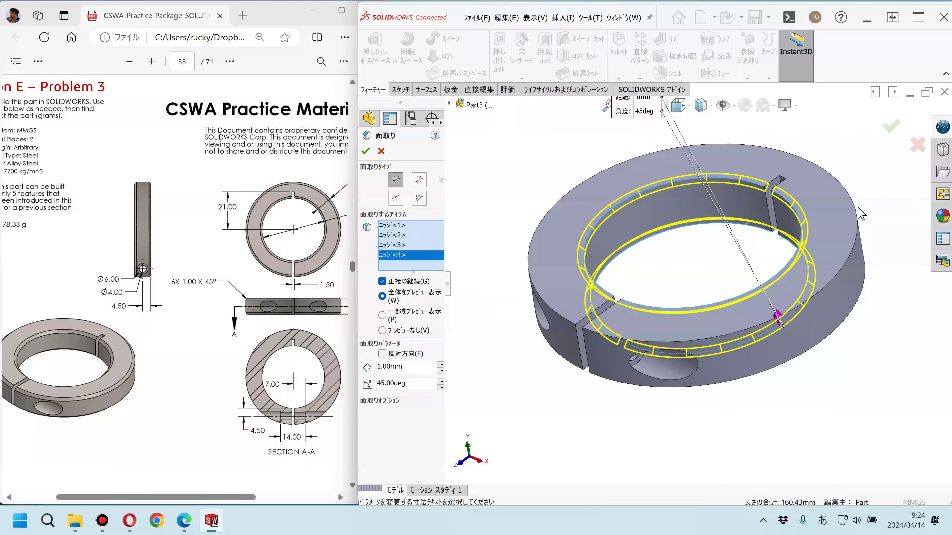
pyautogui.click(871, 217)
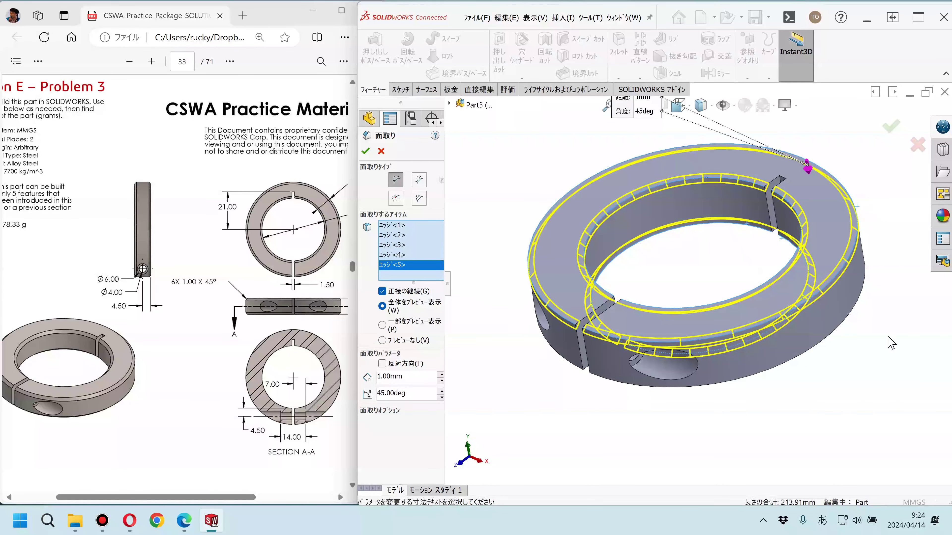
pyautogui.click(822, 348)
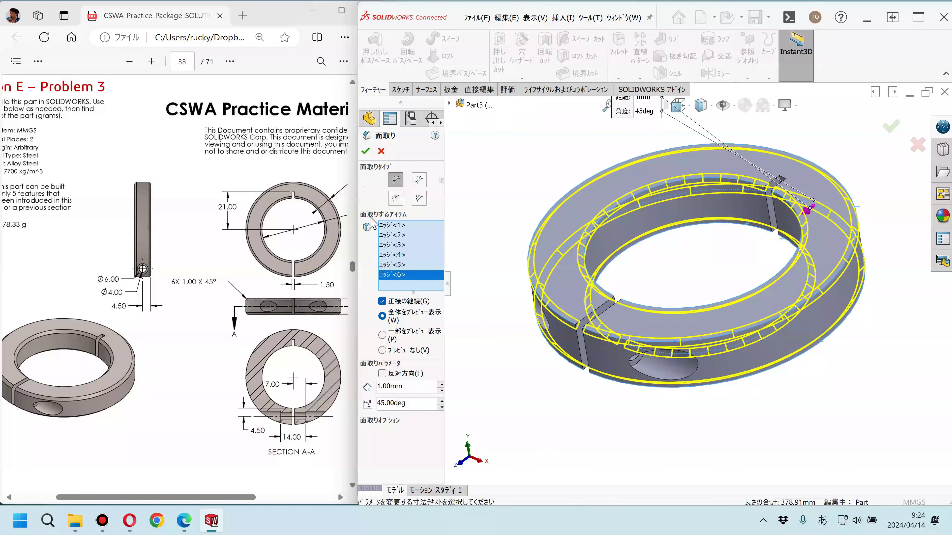
pyautogui.click(365, 152)
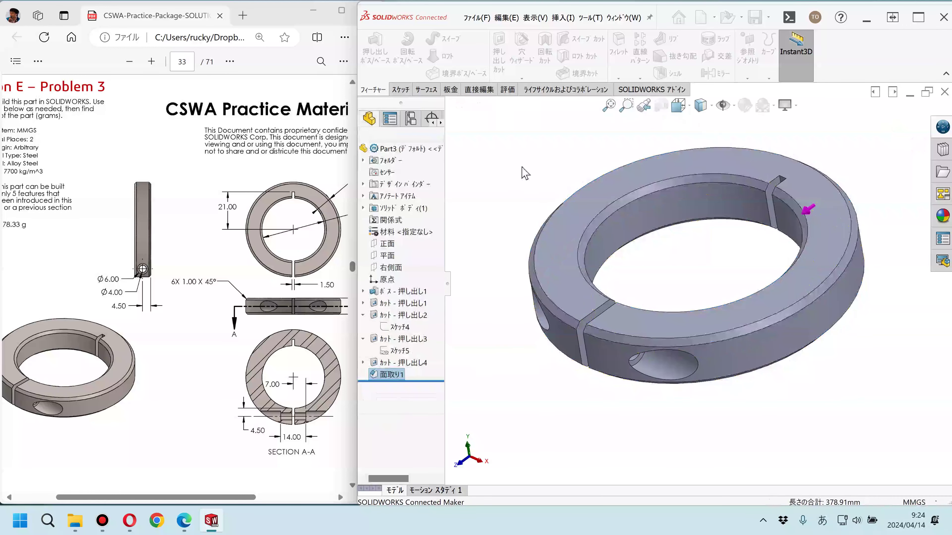
# Step: Return the collar to isometric view and pan the PDF to the problem statement
pyautogui.click(668, 257)
pyautogui.moveTo(673, 267)
pyautogui.mouseDown(button='middle')
pyautogui.moveTo(706, 203)
pyautogui.moveTo(701, 287)
pyautogui.mouseUp(button='middle')
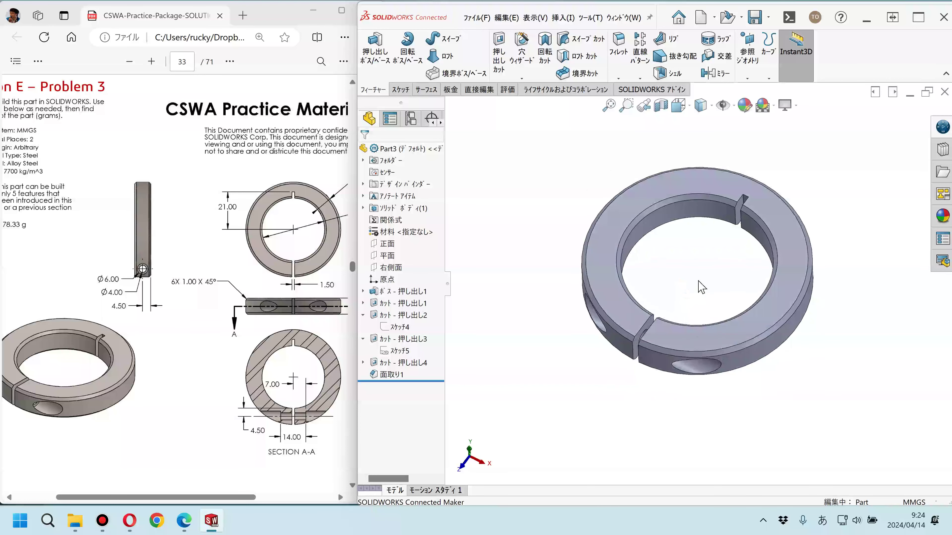
pyautogui.scroll(-2, 703, 286)
pyautogui.scroll(-2, 703, 286)
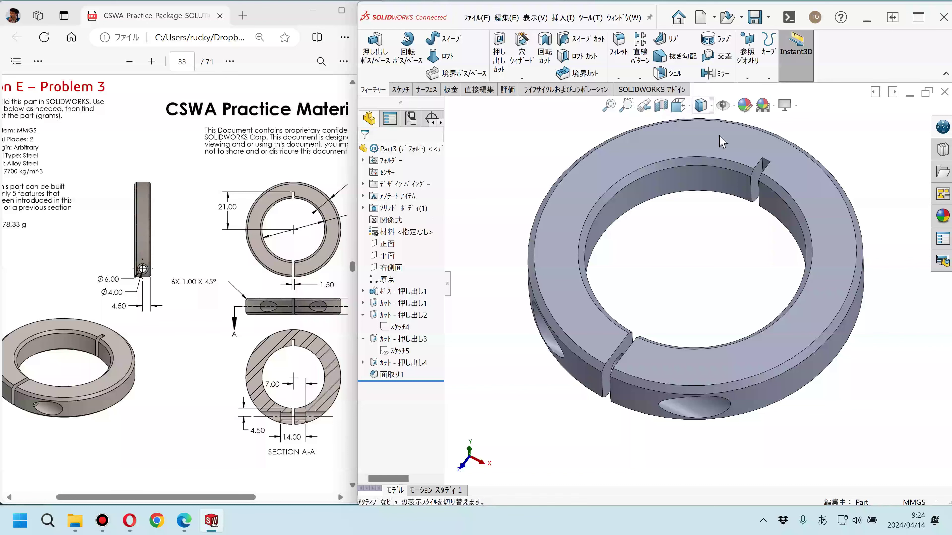
pyautogui.click(678, 105)
pyautogui.click(749, 142)
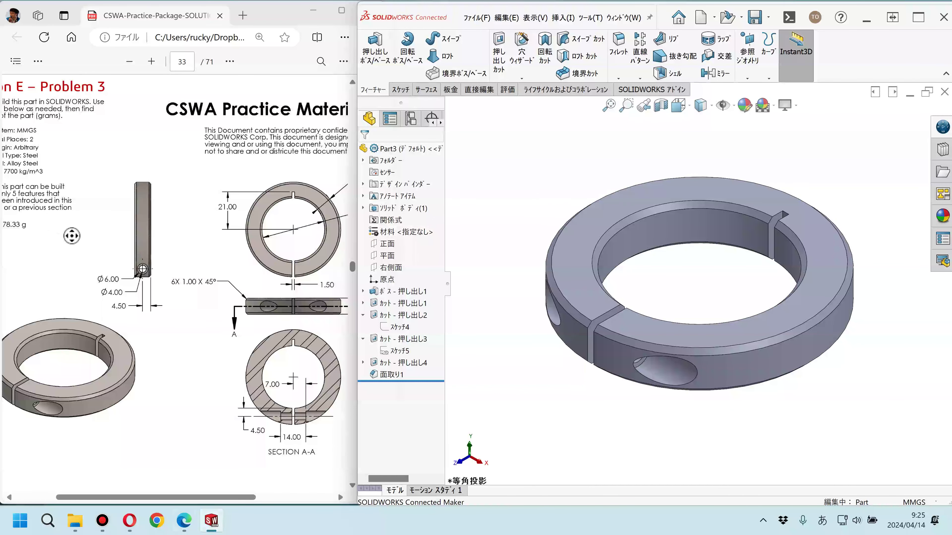
pyautogui.moveTo(71, 236); pyautogui.dragTo(93, 183, button='middle')
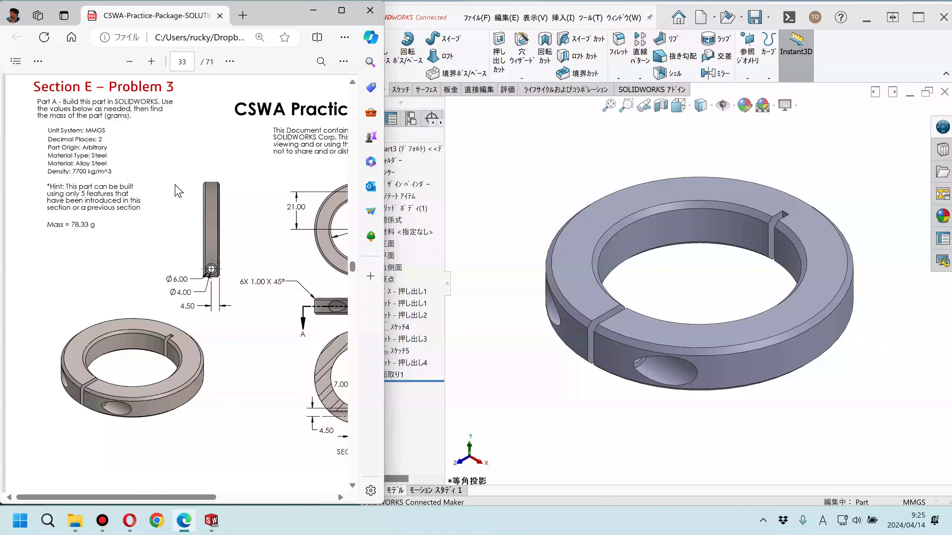
# Step: Assign Alloy Steel (合金鋼) from SOLIDWORKS materials > Steel as the collar's material
pyautogui.click(489, 210)
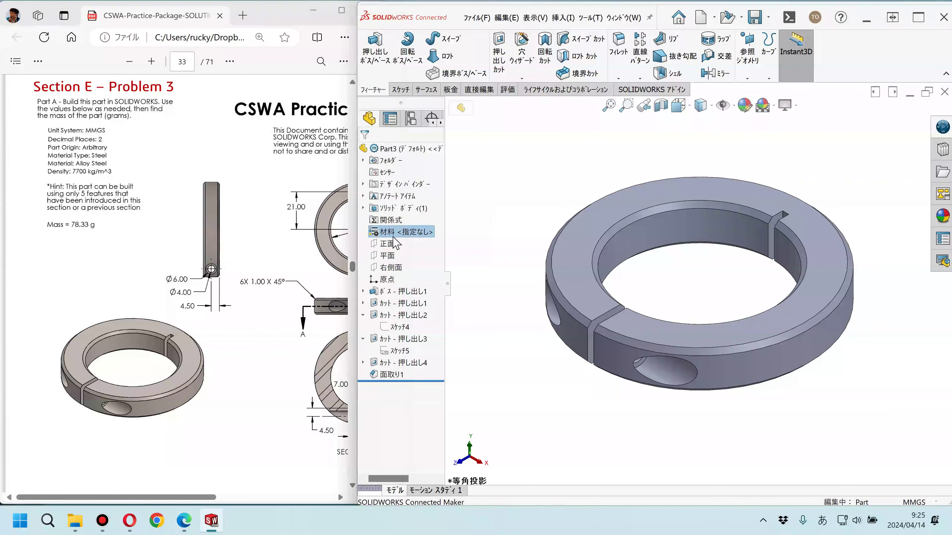
pyautogui.rightClick(416, 234)
pyautogui.click(435, 244)
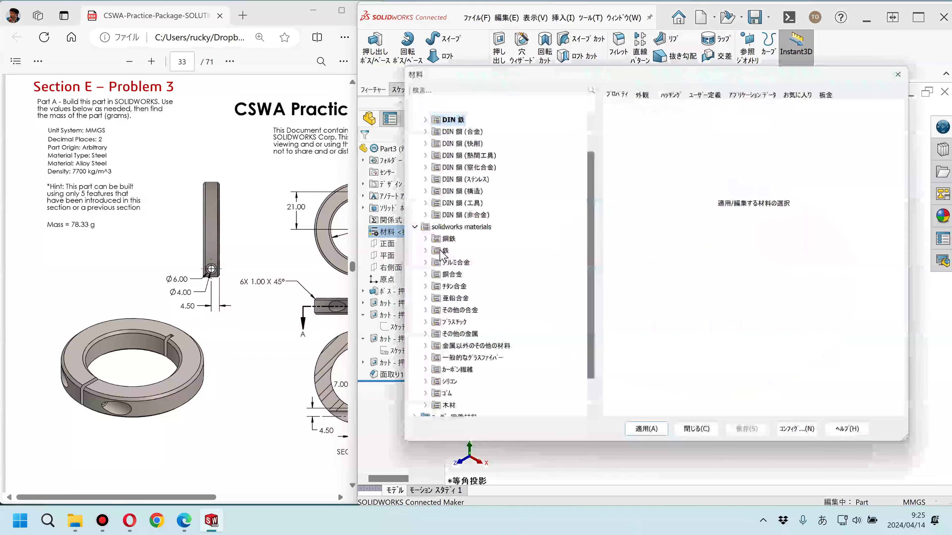
pyautogui.click(431, 245)
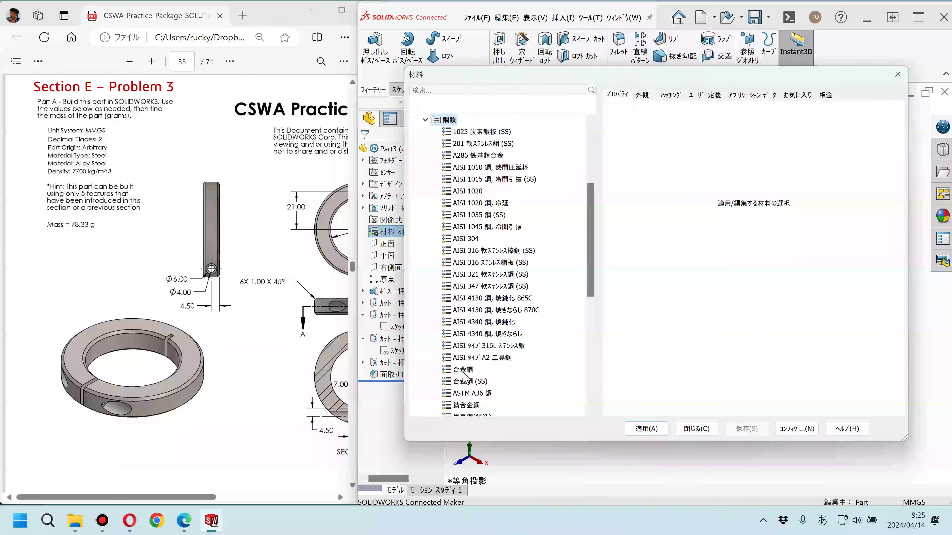
pyautogui.click(463, 371)
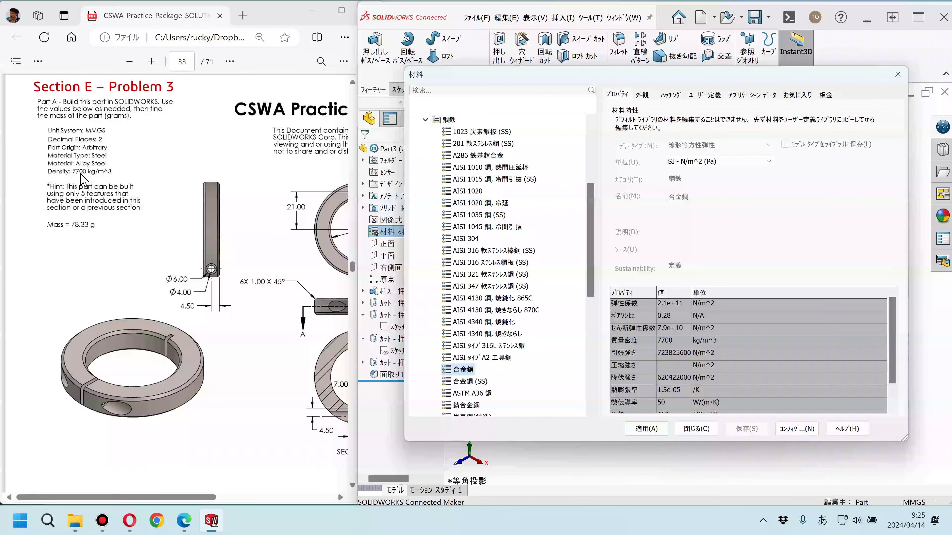
pyautogui.click(656, 431)
pyautogui.click(696, 429)
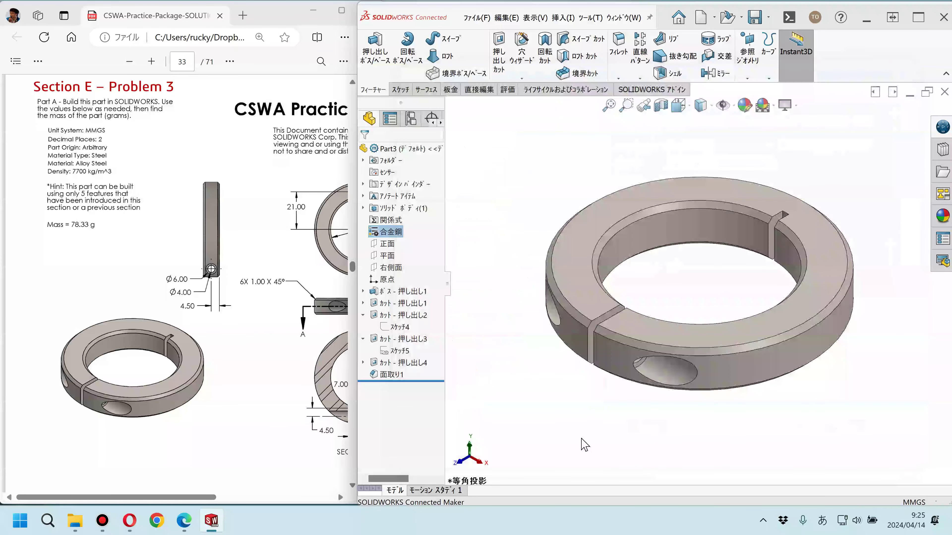
pyautogui.click(508, 342)
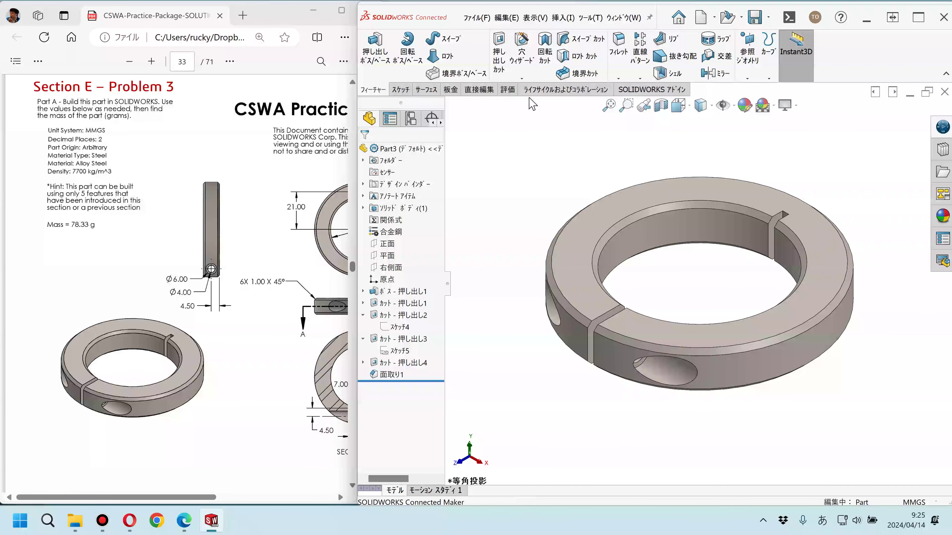
# Step: Run Mass Properties and confirm the collar weighs 78.33 g, matching the drawing
pyautogui.click(507, 90)
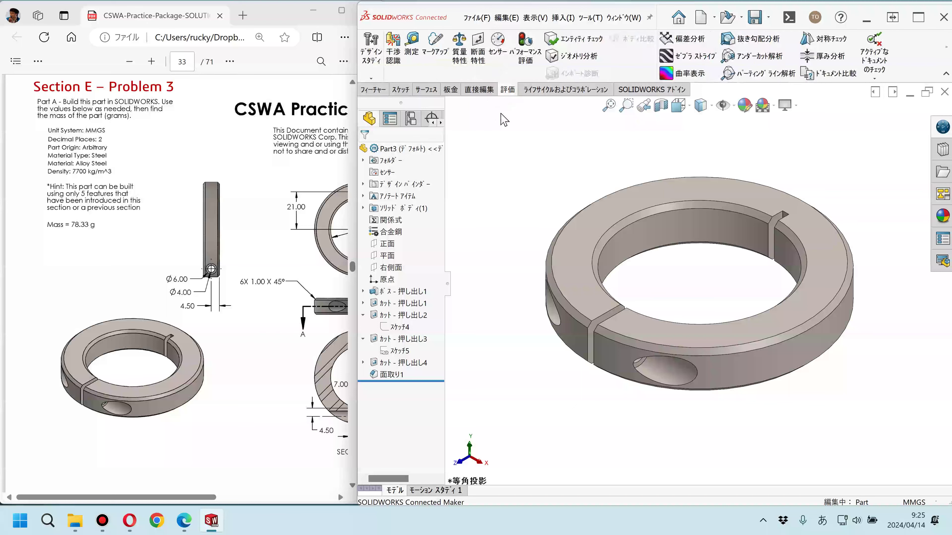
pyautogui.click(460, 56)
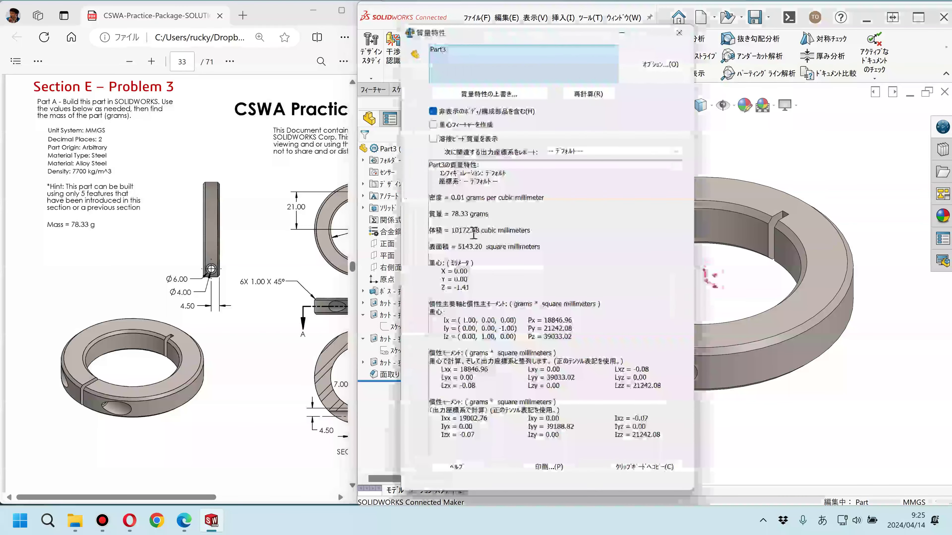
pyautogui.moveTo(450, 214); pyautogui.dragTo(476, 213)
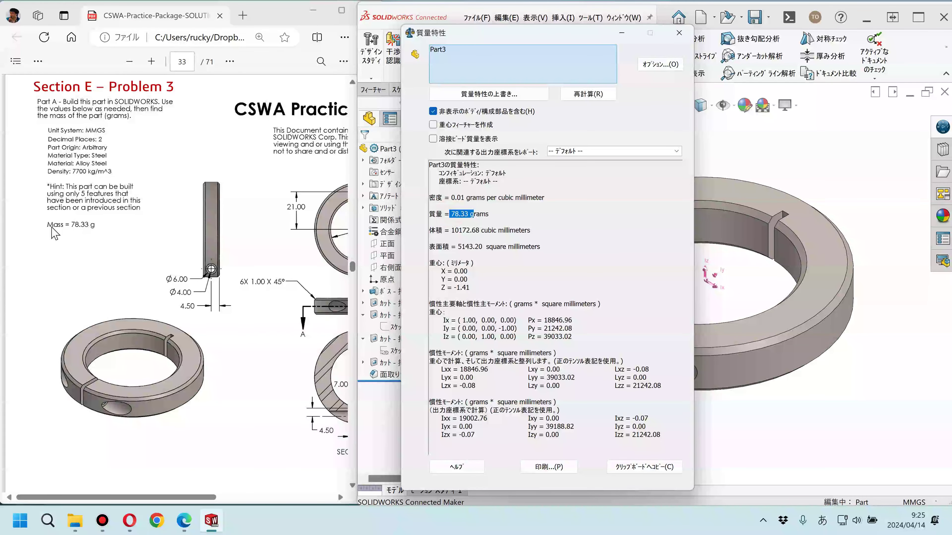
pyautogui.click(85, 230)
pyautogui.click(472, 221)
pyautogui.click(679, 34)
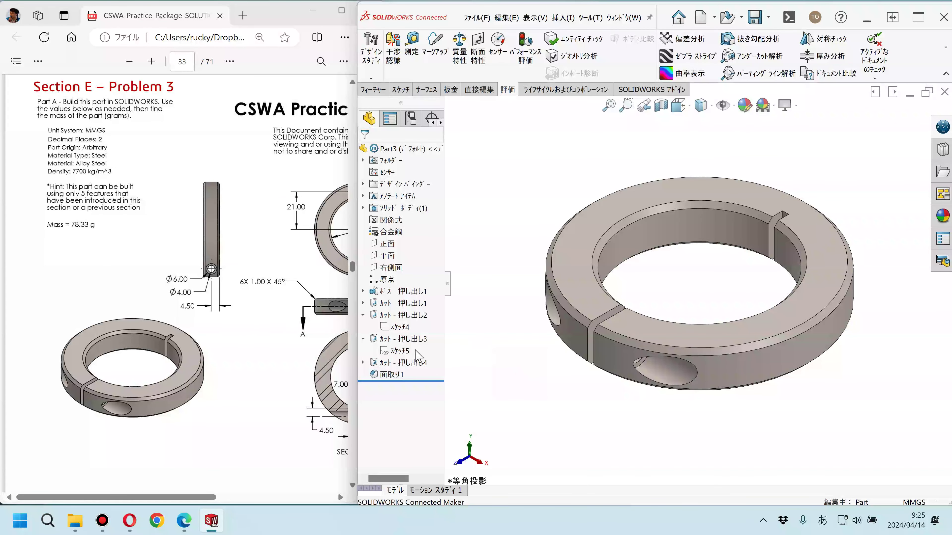
pyautogui.press('z')
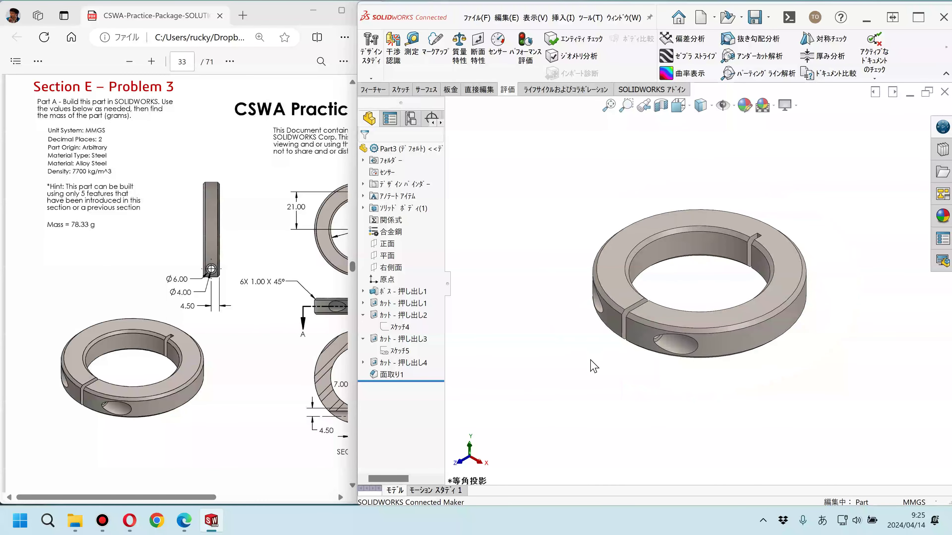
# Step: Orbit the collar and compare it against the drawing PDF
pyautogui.moveTo(587, 357); pyautogui.dragTo(599, 382, button='middle')
pyautogui.click(299, 293)
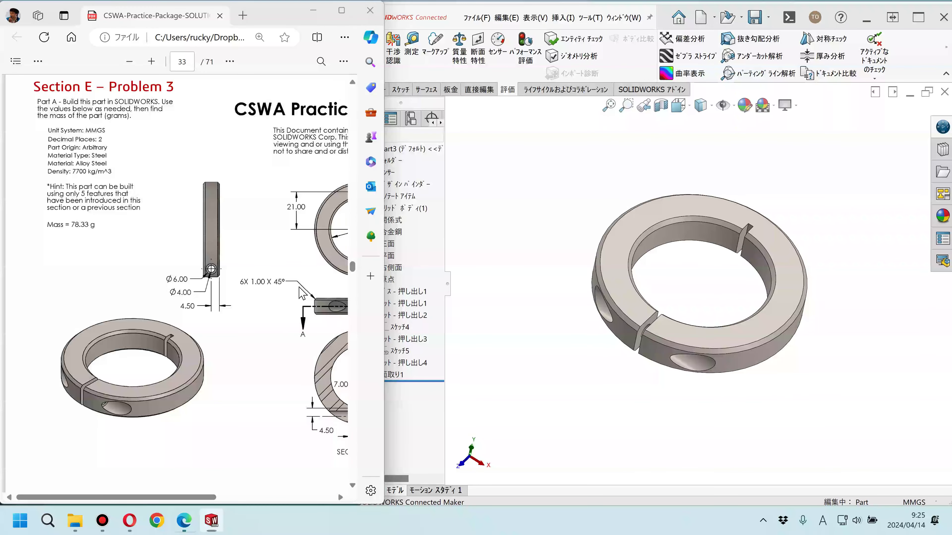
pyautogui.keyDown('ctrl'); pyautogui.scroll(-2, 298, 294); pyautogui.keyUp('ctrl')
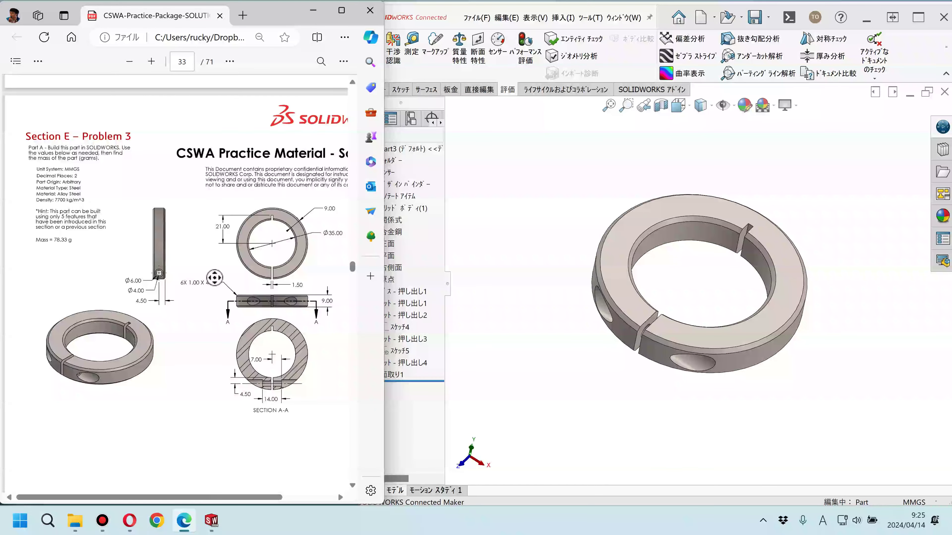
pyautogui.scroll(-10, 229, 314)
pyautogui.scroll(-5, 229, 313)
pyautogui.scroll(5, 229, 313)
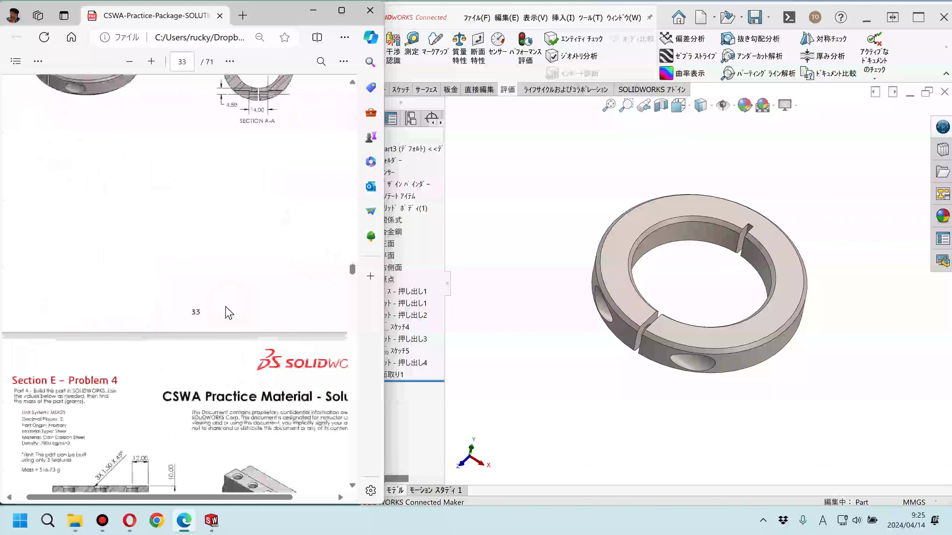
pyautogui.scroll(10, 229, 313)
pyautogui.scroll(3, 229, 313)
pyautogui.click(539, 341)
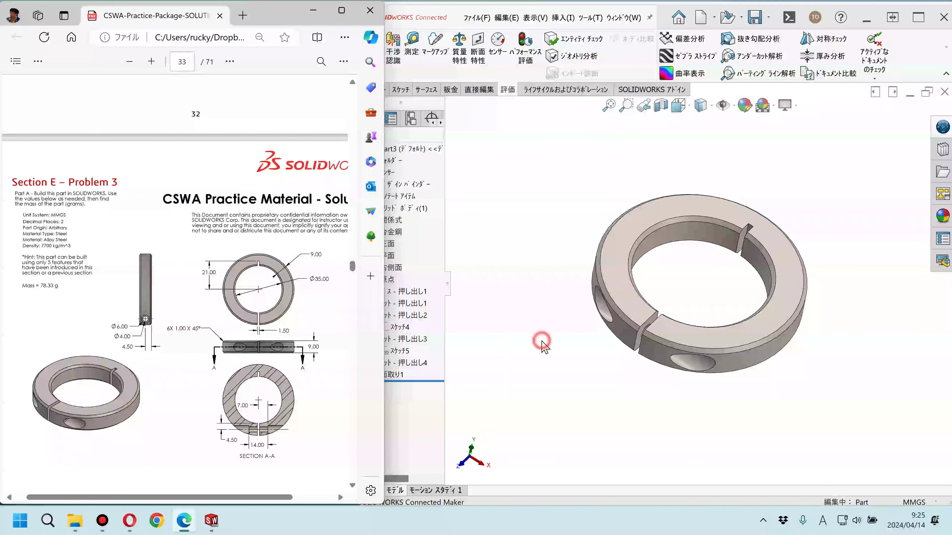
pyautogui.moveTo(286, 498); pyautogui.dragTo(295, 499)
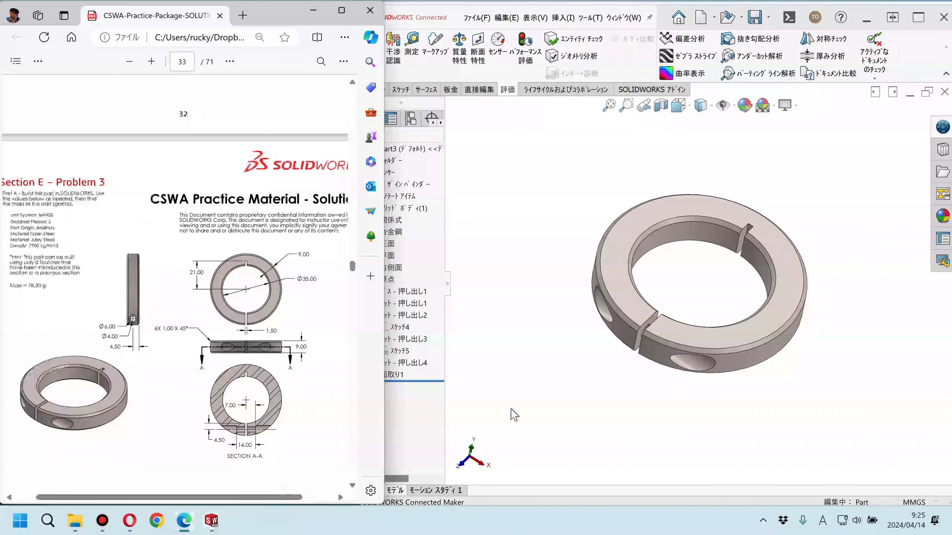
pyautogui.click(537, 396)
pyautogui.moveTo(537, 383)
pyautogui.mouseDown(button='middle')
pyautogui.moveTo(528, 245)
pyautogui.moveTo(544, 345)
pyautogui.mouseUp(button='middle')
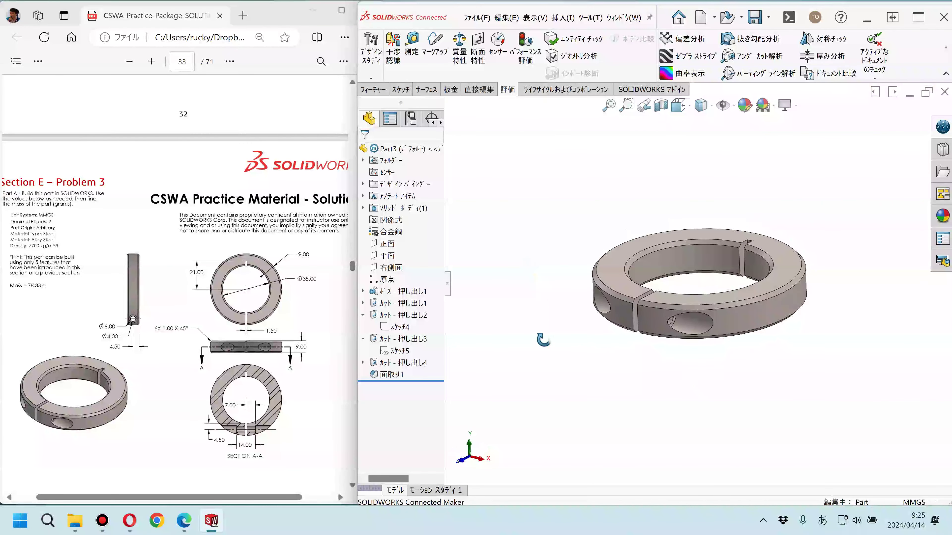
# Step: Collapse Cut-Extrude2 and Cut-Extrude3 in the feature tree and inspect the ring from above
pyautogui.click(362, 315)
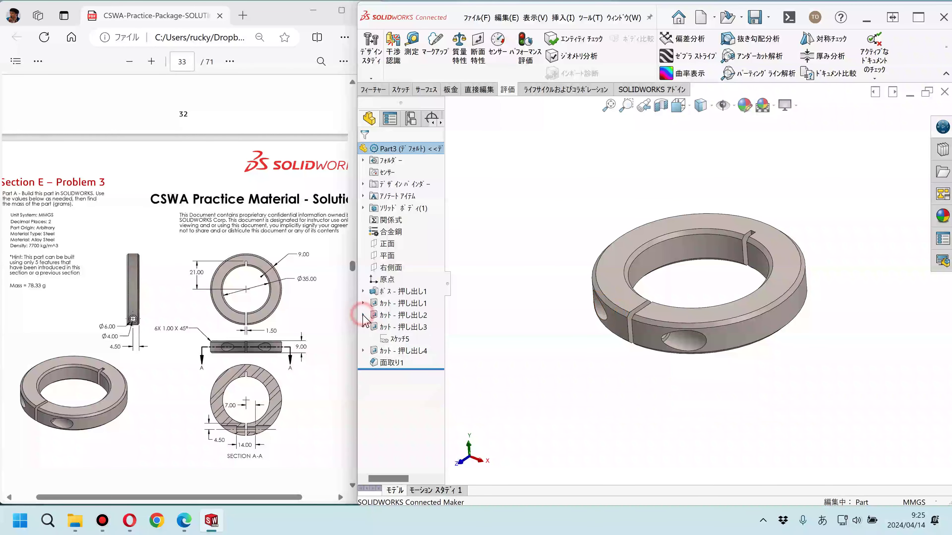
pyautogui.click(362, 326)
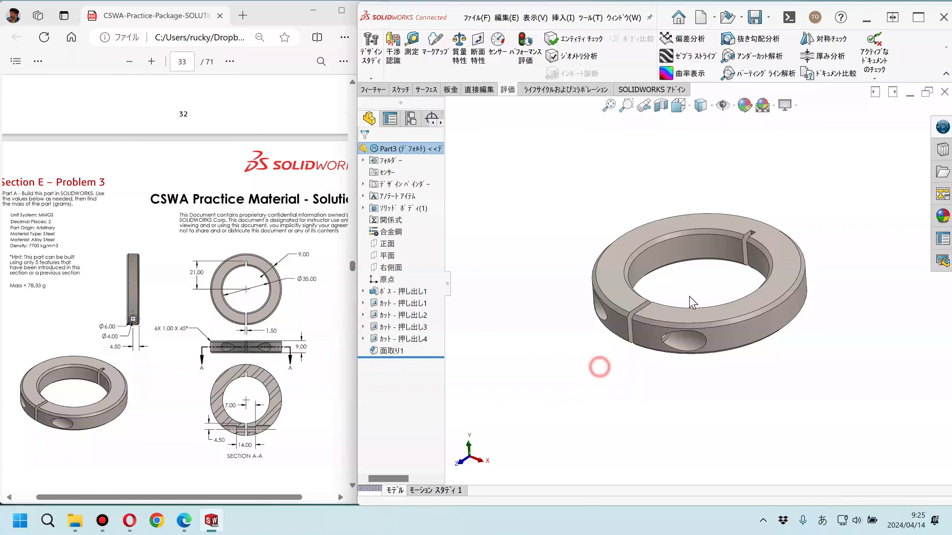
pyautogui.moveTo(601, 424)
pyautogui.mouseDown(button='middle')
pyautogui.moveTo(690, 304)
pyautogui.moveTo(735, 267)
pyautogui.moveTo(618, 325)
pyautogui.moveTo(728, 333)
pyautogui.moveTo(728, 278)
pyautogui.mouseUp(button='middle')
pyautogui.scroll(-3, 732, 266)
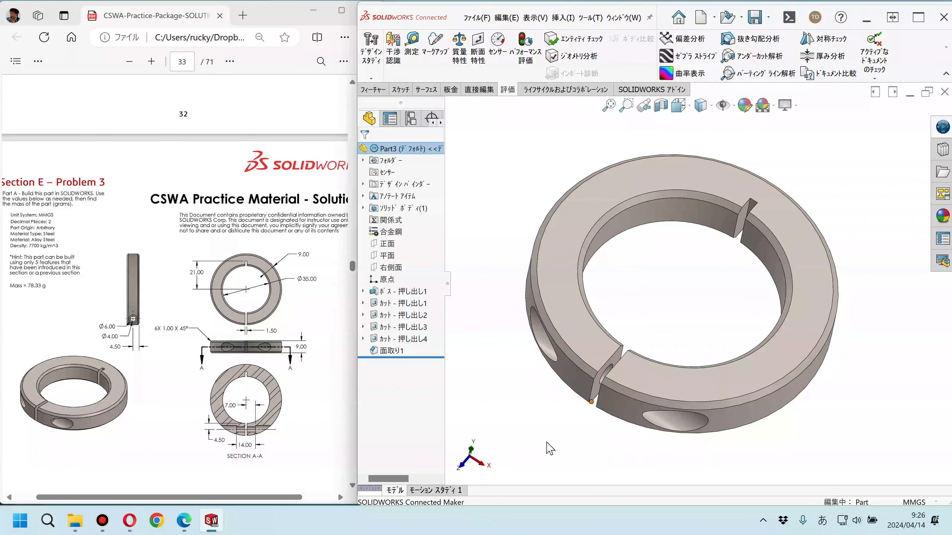
pyautogui.moveTo(682, 325)
pyautogui.mouseDown(button='middle')
pyautogui.moveTo(602, 319)
pyautogui.moveTo(672, 315)
pyautogui.moveTo(671, 207)
pyautogui.moveTo(672, 298)
pyautogui.mouseUp(button='middle')
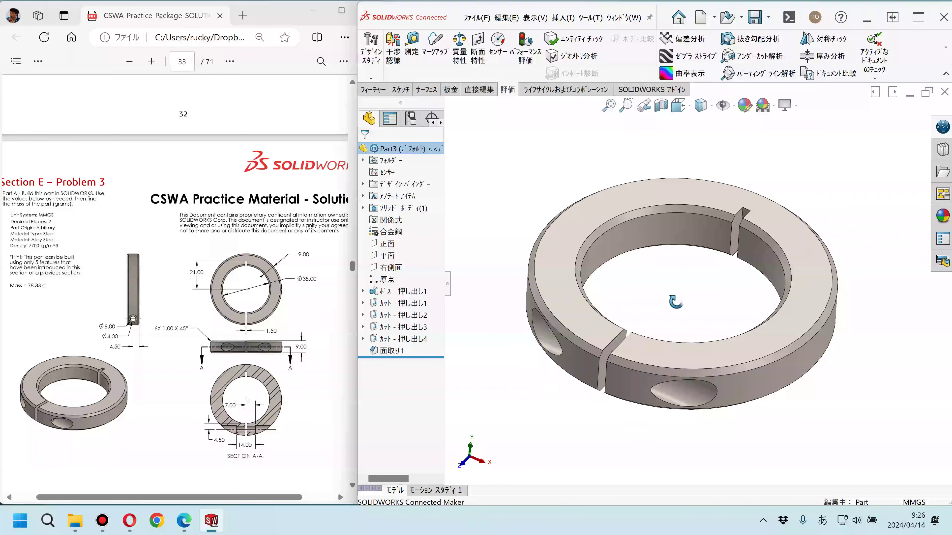
# Step: Show the collar in the isometric view, zoomed to fit
pyautogui.click(678, 106)
pyautogui.click(740, 143)
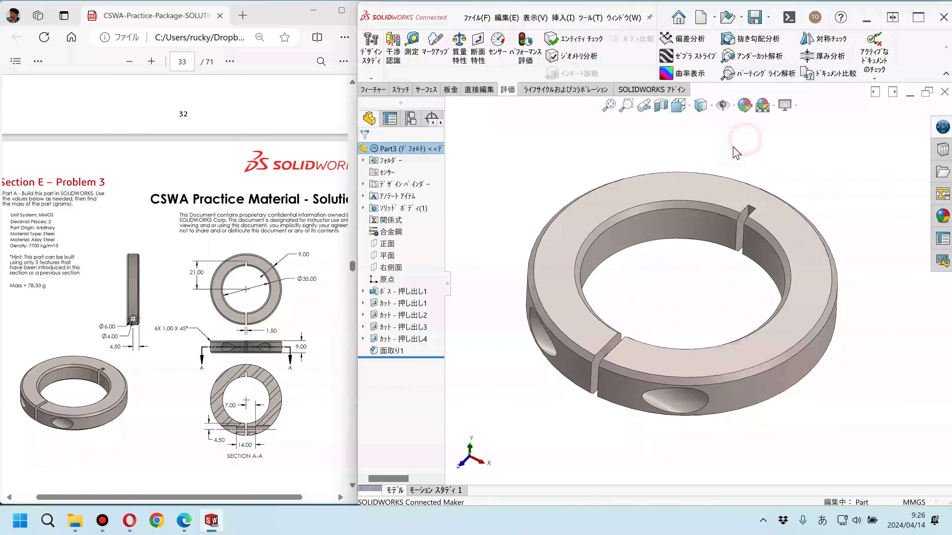
pyautogui.middleClick(683, 293)
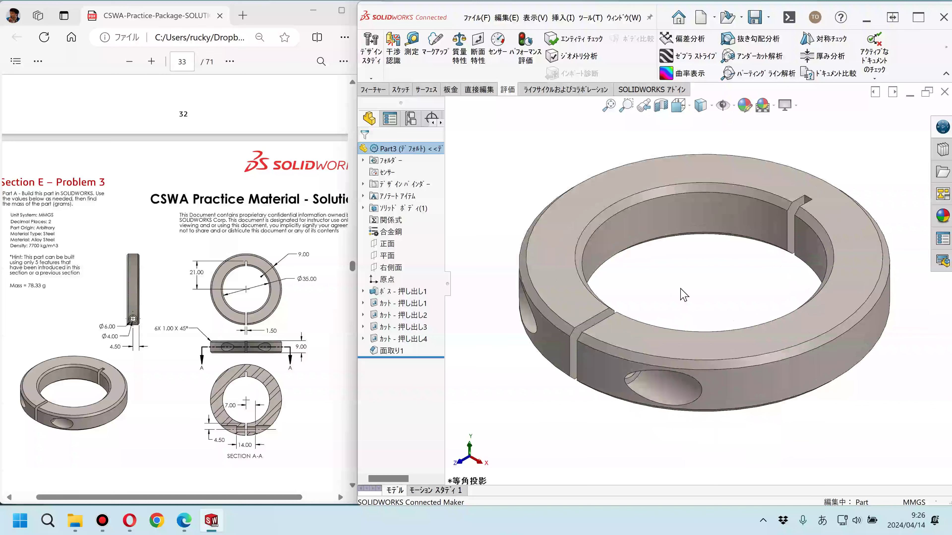